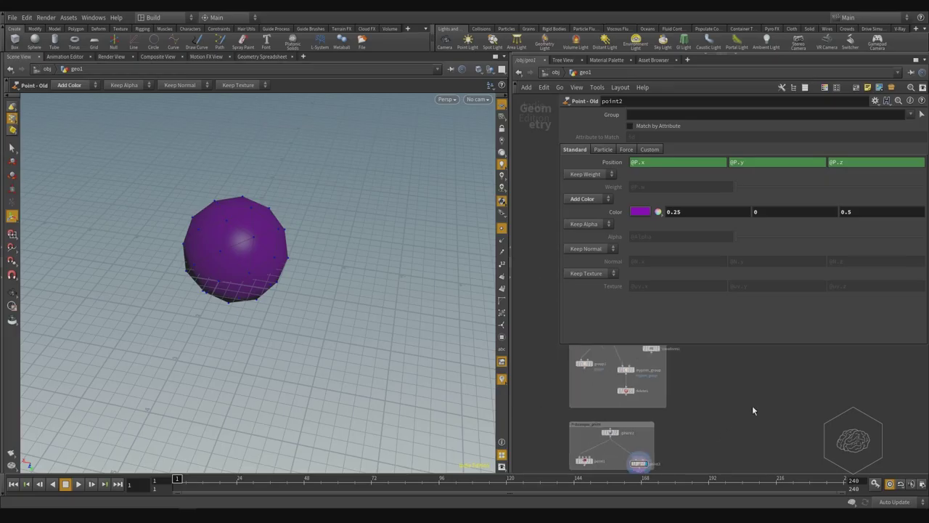
# Step: Pan the network and drag the point2 parameter pane narrower to widen the network editor
pyautogui.moveTo(752, 405); pyautogui.dragTo(701, 393, button='middle')
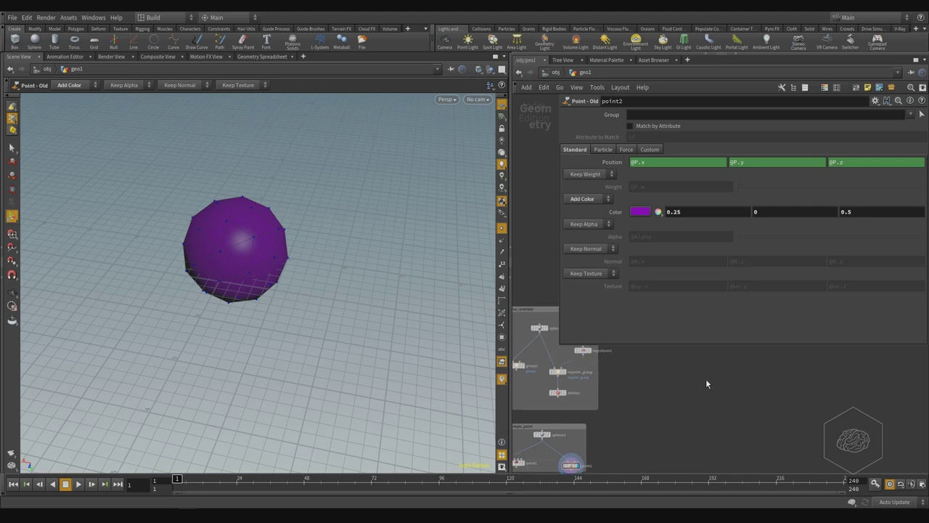
pyautogui.moveTo(559, 346)
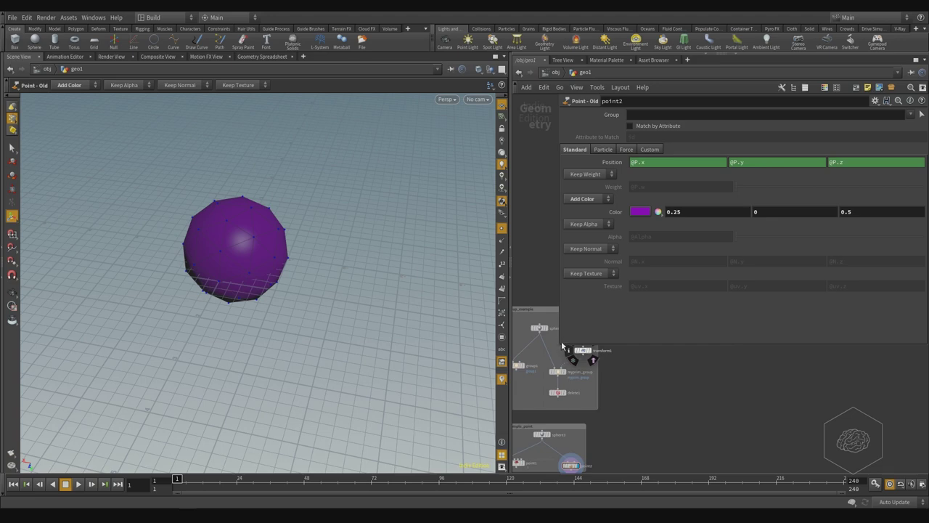
pyautogui.moveTo(558, 344); pyautogui.dragTo(671, 346)
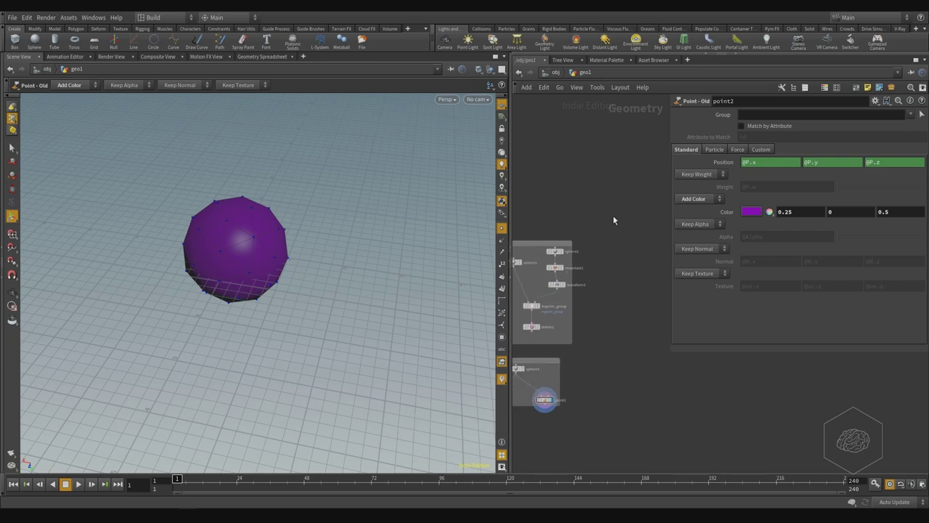
# Step: Search 'for' in the Tab menu and add the For-Each Point block, foreach_begin1 and foreach_end1
pyautogui.press('Tab')
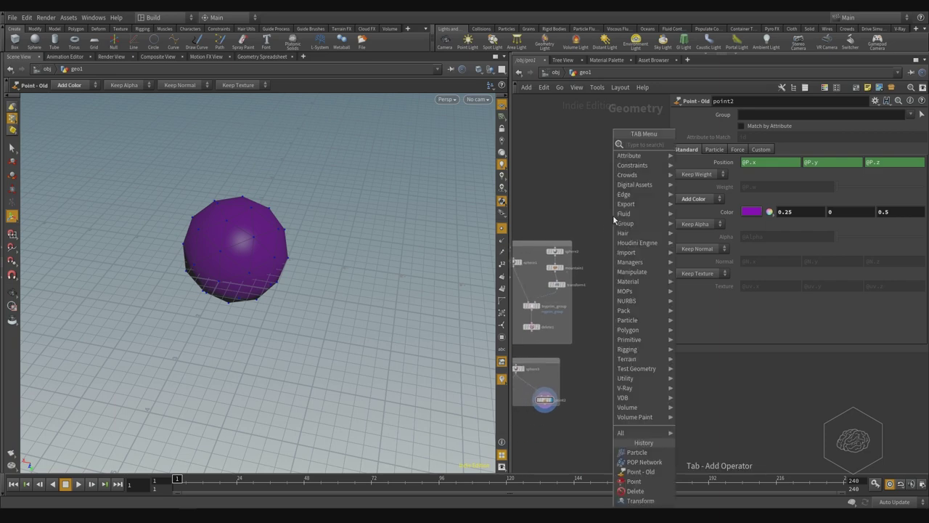
pyautogui.write('fora')
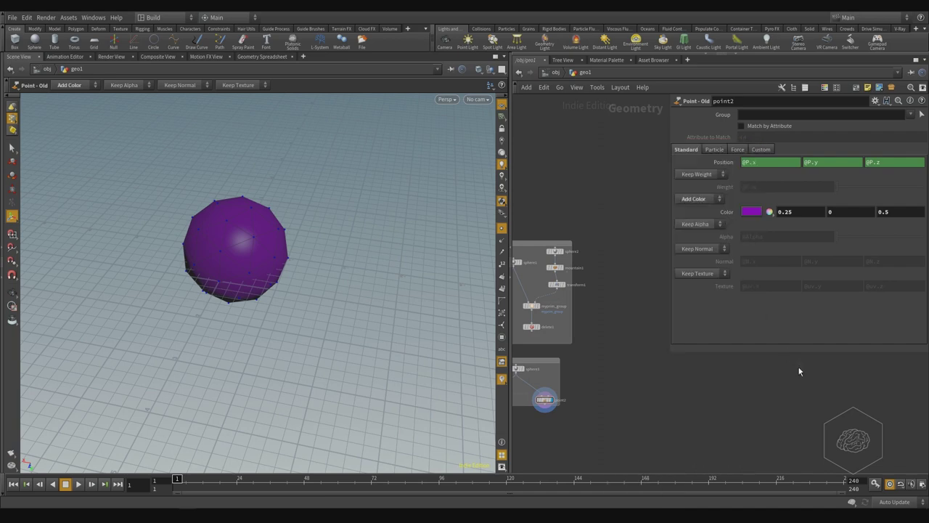
pyautogui.write('p')
pyautogui.press('Tab')
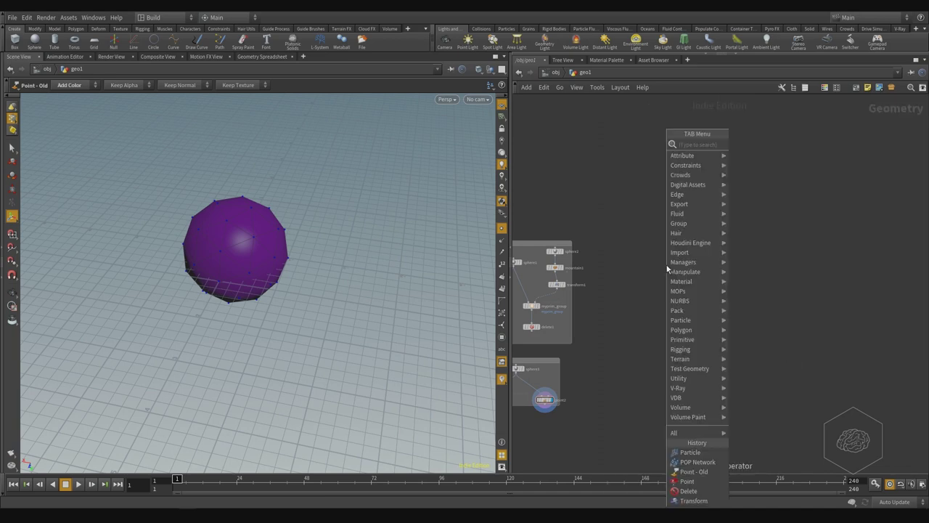
pyautogui.write('for')
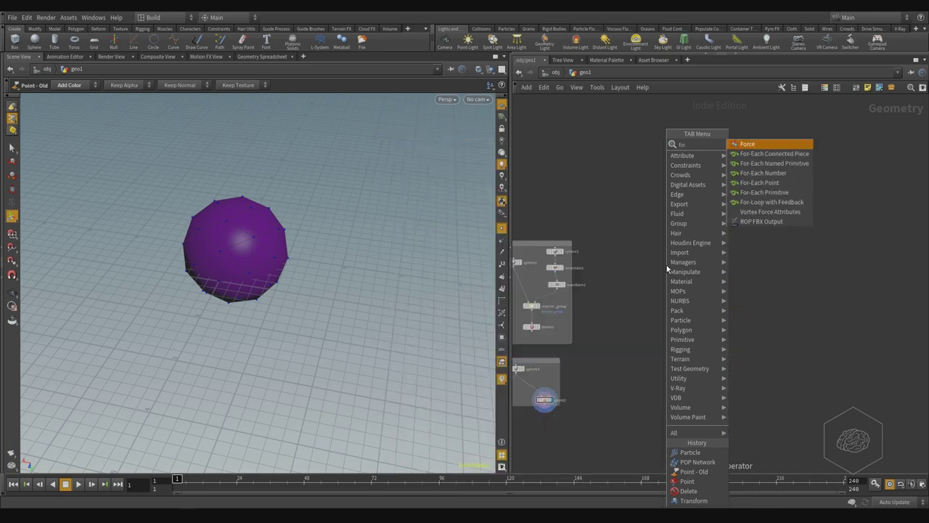
pyautogui.press('Down')
pyautogui.press('Down')
pyautogui.press('Down')
pyautogui.press('Down')
pyautogui.press('Down')
pyautogui.press('Down')
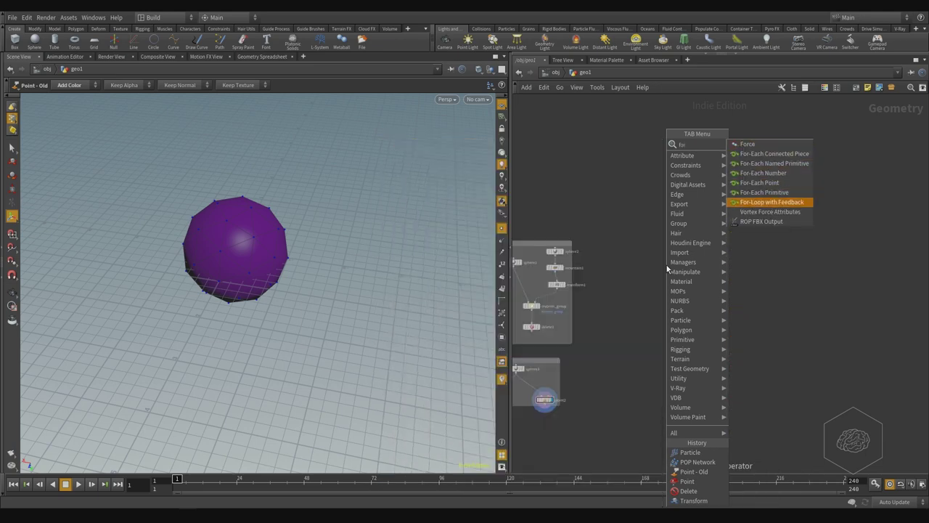
pyautogui.press('Up')
pyautogui.press('Up')
pyautogui.press('Up')
pyautogui.press('Up')
pyautogui.press('Up')
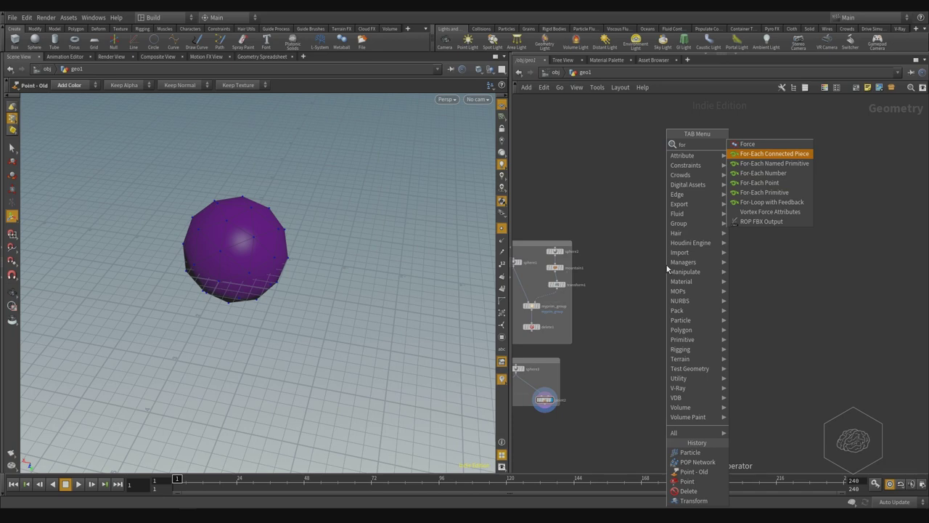
pyautogui.press('Down')
pyautogui.press('Down')
pyautogui.press('Down')
pyautogui.press('Down')
pyautogui.press('Up')
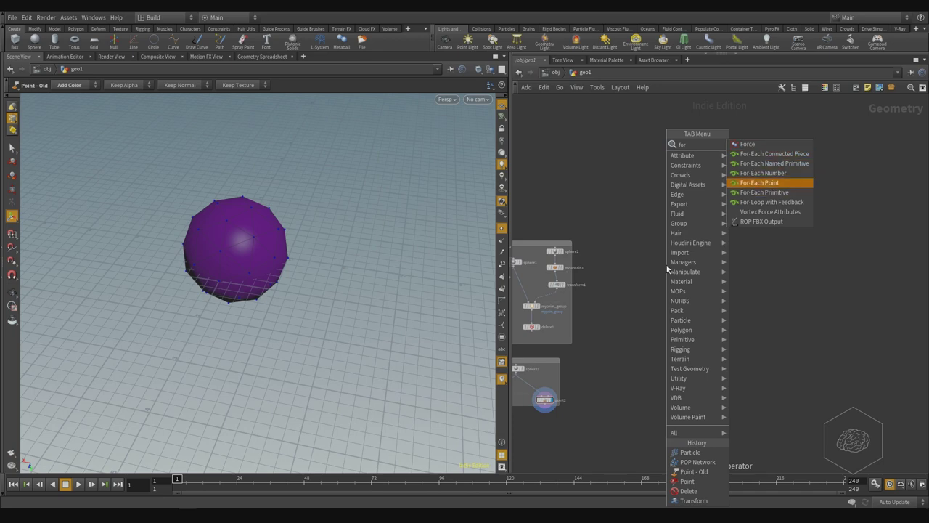
pyautogui.press('Up')
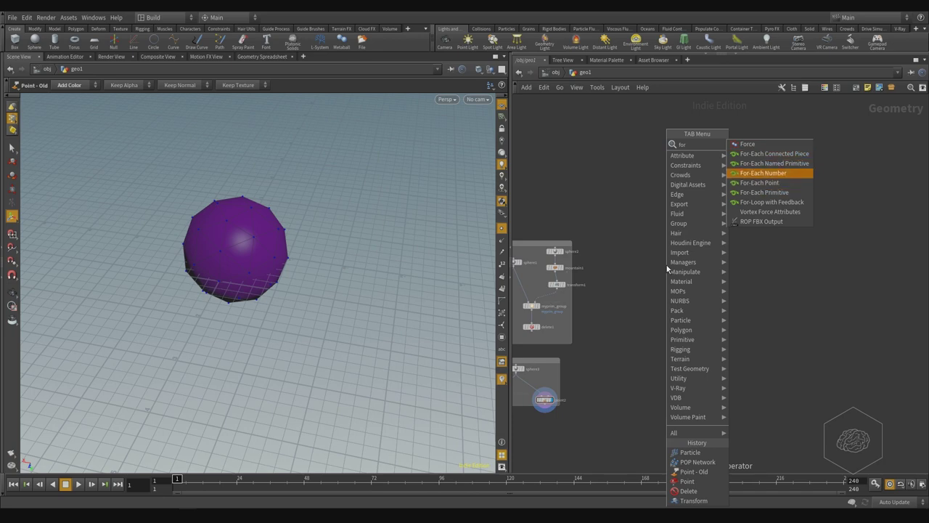
pyautogui.press('Down')
pyautogui.press('Down')
pyautogui.press('Down')
pyautogui.press('Down')
pyautogui.press('Up')
pyautogui.press('Up')
pyautogui.press('Up')
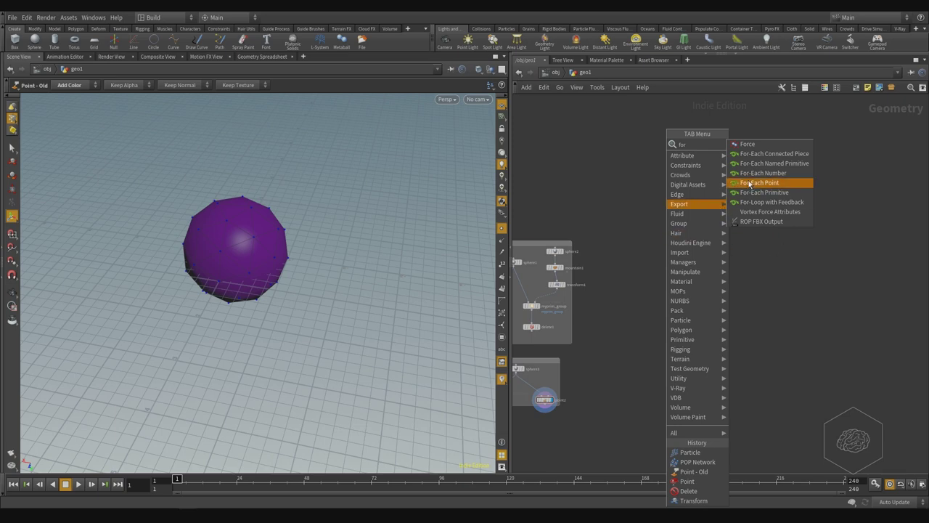
pyautogui.click(760, 184)
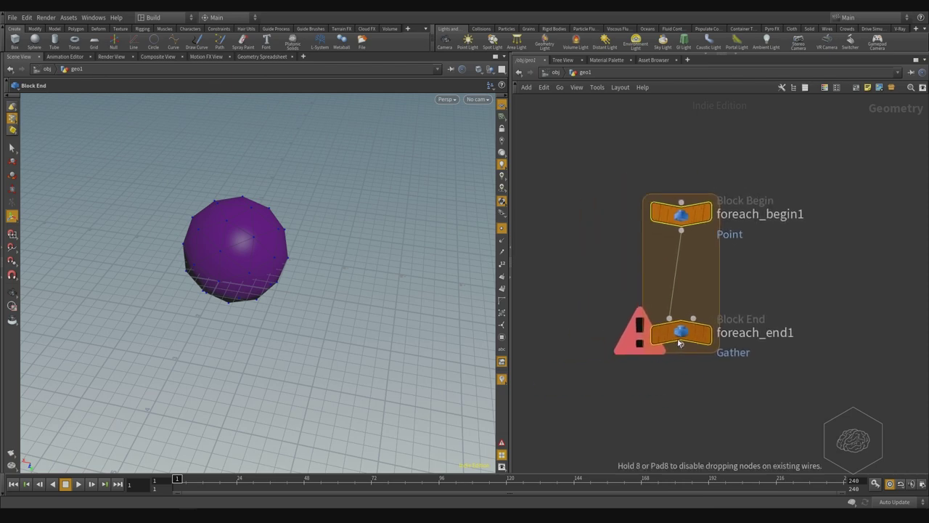
# Step: Drop the loop block, move foreach_end1 further below foreach_begin1, and frame it
pyautogui.click(682, 362)
pyautogui.moveTo(698, 361); pyautogui.dragTo(684, 429)
pyautogui.scroll(-5, 761, 306)
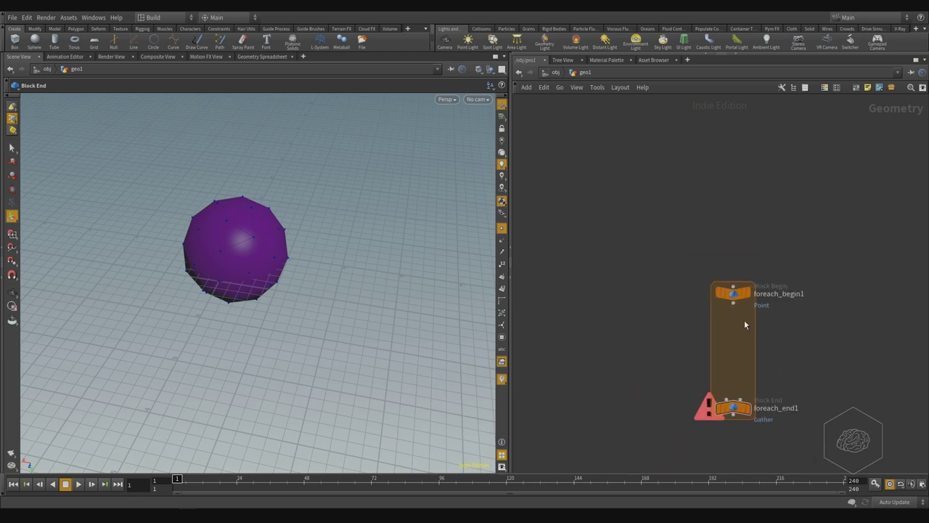
pyautogui.scroll(5, 775, 335)
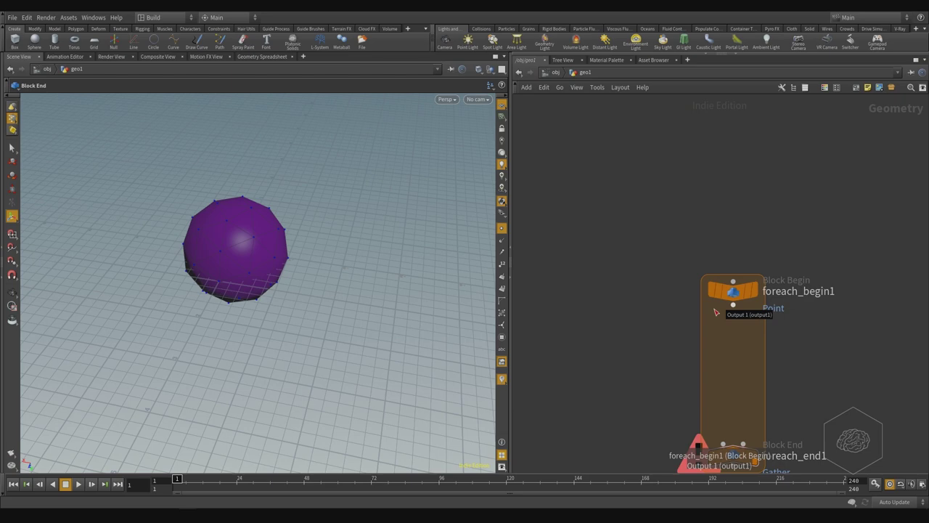
pyautogui.press('h')
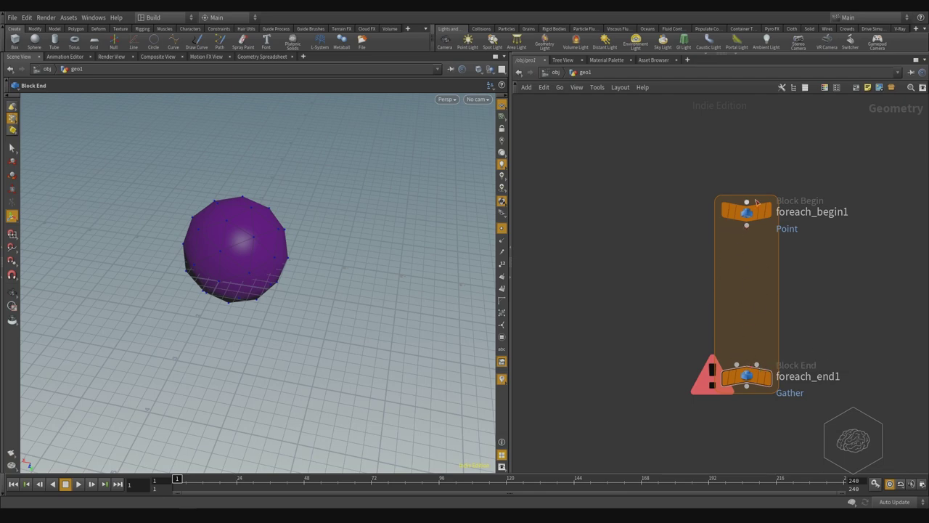
# Step: Select both loop nodes and move them down and left beside the existing network boxes
pyautogui.moveTo(807, 282); pyautogui.dragTo(765, 324, button='middle')
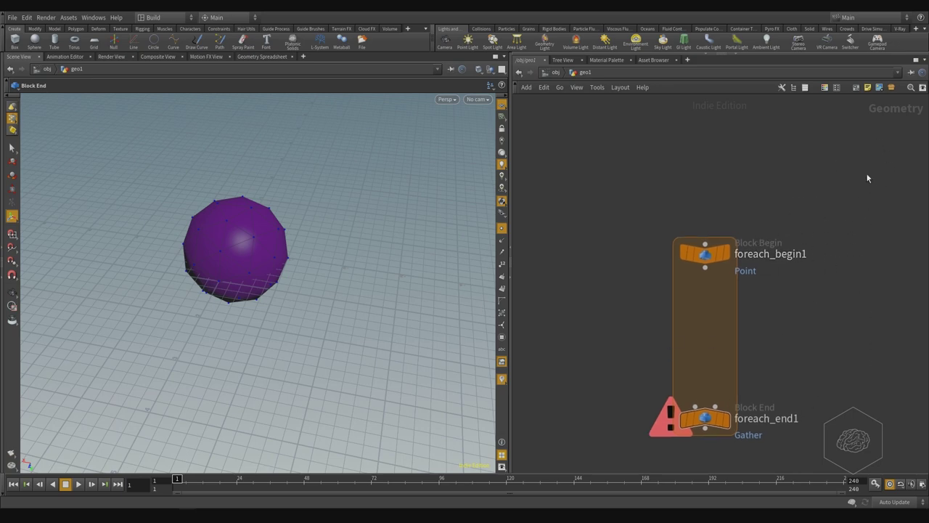
pyautogui.scroll(-3, 710, 181)
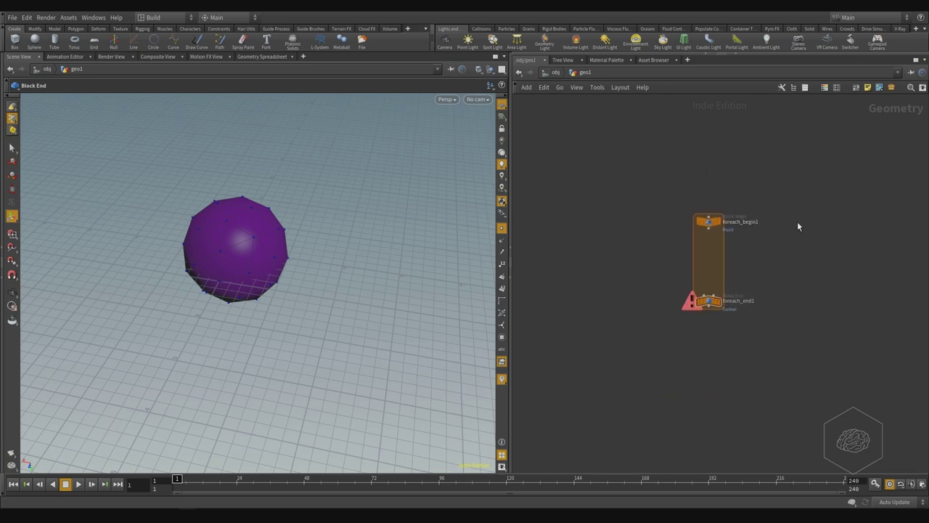
pyautogui.moveTo(701, 199); pyautogui.dragTo(739, 249, button='middle')
pyautogui.scroll(-2, 739, 249)
pyautogui.moveTo(904, 217); pyautogui.dragTo(705, 378)
pyautogui.moveTo(761, 301); pyautogui.dragTo(607, 379)
pyautogui.moveTo(623, 273); pyautogui.dragTo(744, 233, button='middle')
pyautogui.scroll(4, 720, 379)
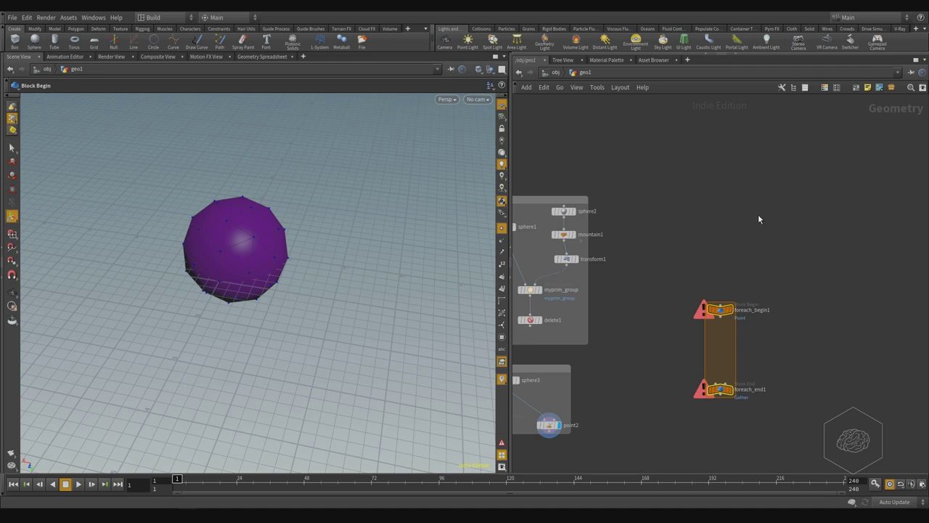
# Step: Add a Sphere node, sphere4, and make it the displayed node
pyautogui.moveTo(757, 214); pyautogui.dragTo(684, 196, button='middle')
pyautogui.press('Tab')
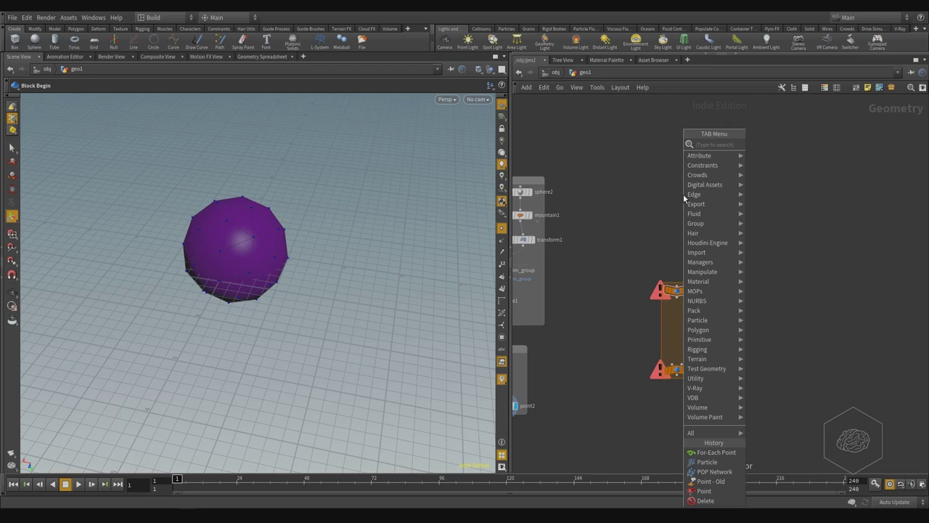
pyautogui.write('sphere')
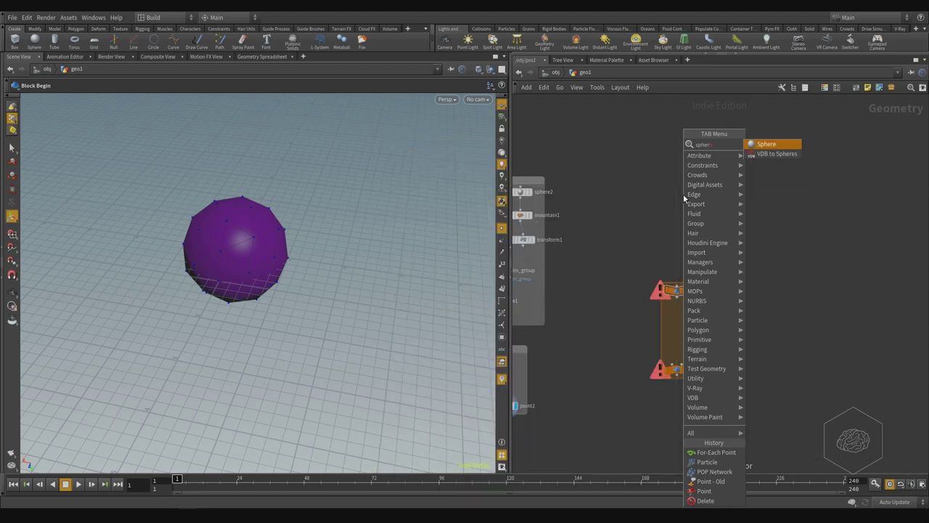
pyautogui.press('Return')
pyautogui.click(683, 194)
pyautogui.moveTo(730, 138); pyautogui.dragTo(632, 207)
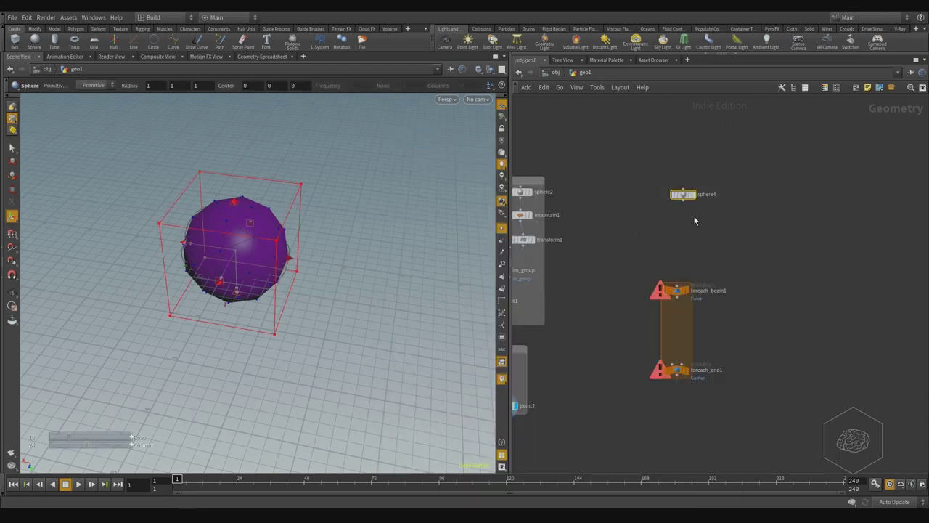
pyautogui.click(695, 182)
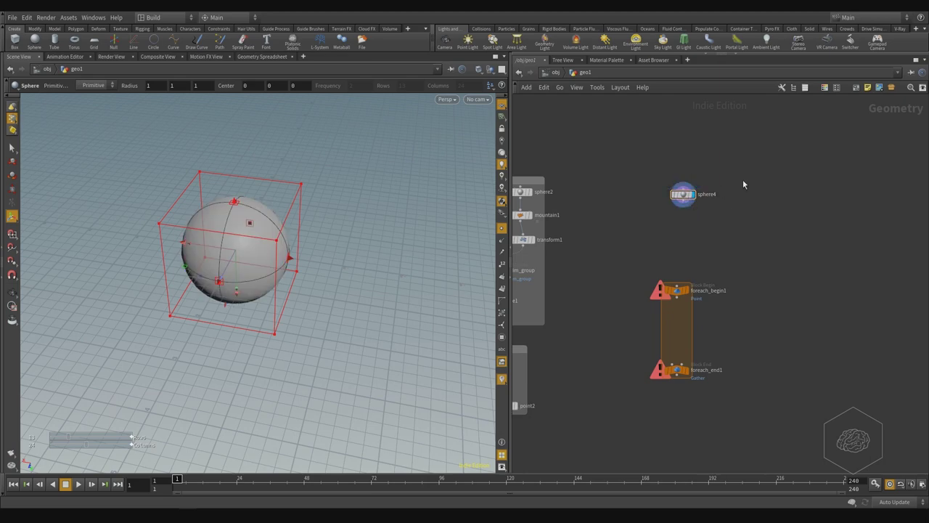
# Step: Set sphere4's Primitive Type to Polygon, giving a faceted sphere at frequency 2
pyautogui.press('p')
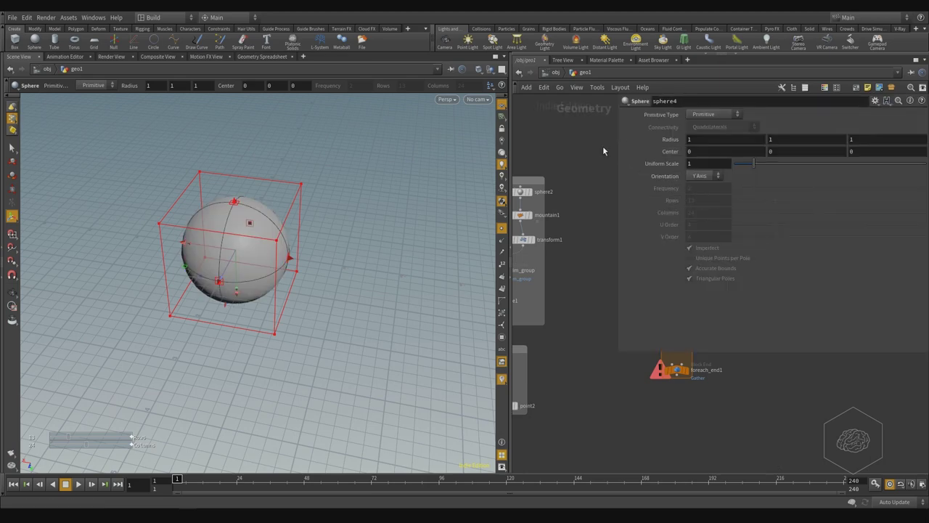
pyautogui.moveTo(602, 146); pyautogui.dragTo(528, 173, button='middle')
pyautogui.moveTo(599, 171); pyautogui.dragTo(558, 164, button='middle')
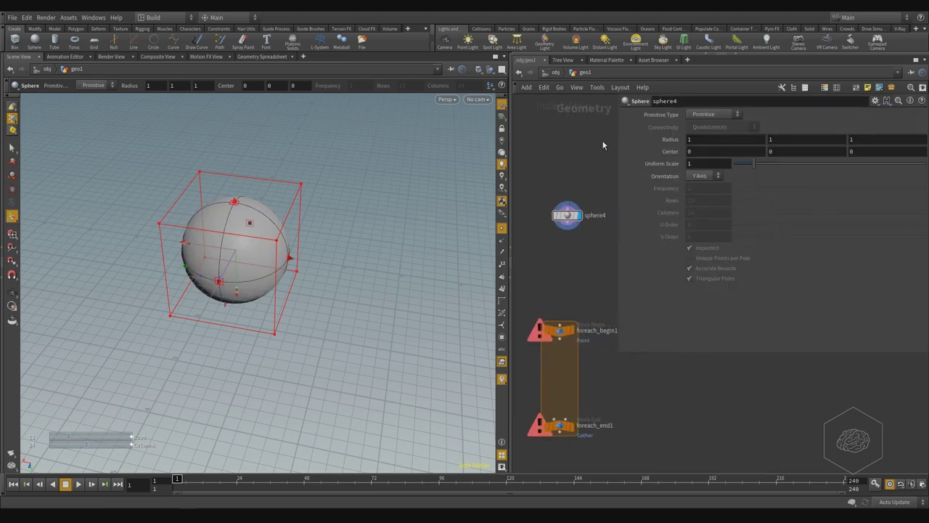
pyautogui.click(700, 114)
pyautogui.click(701, 134)
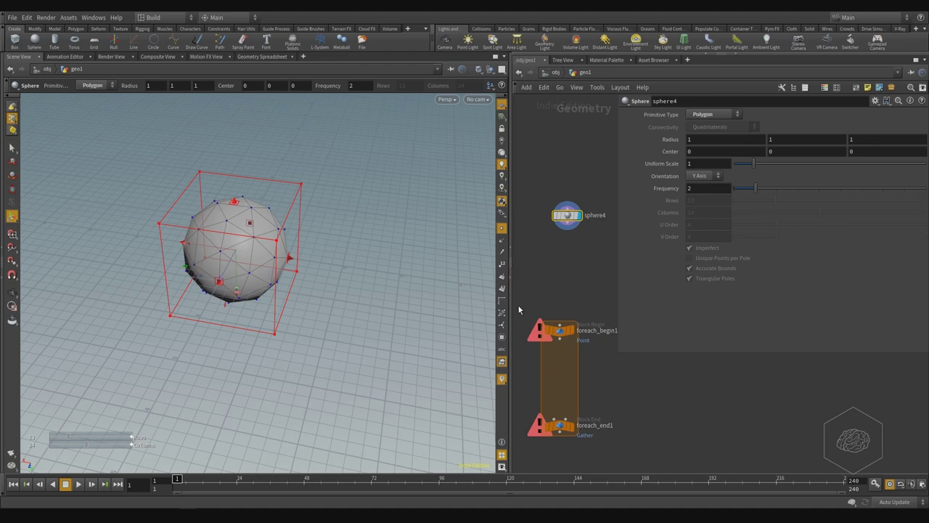
# Step: Narrow the viewport to widen the network, zoom in, and select both foreach loop nodes
pyautogui.moveTo(510, 305); pyautogui.dragTo(370, 303)
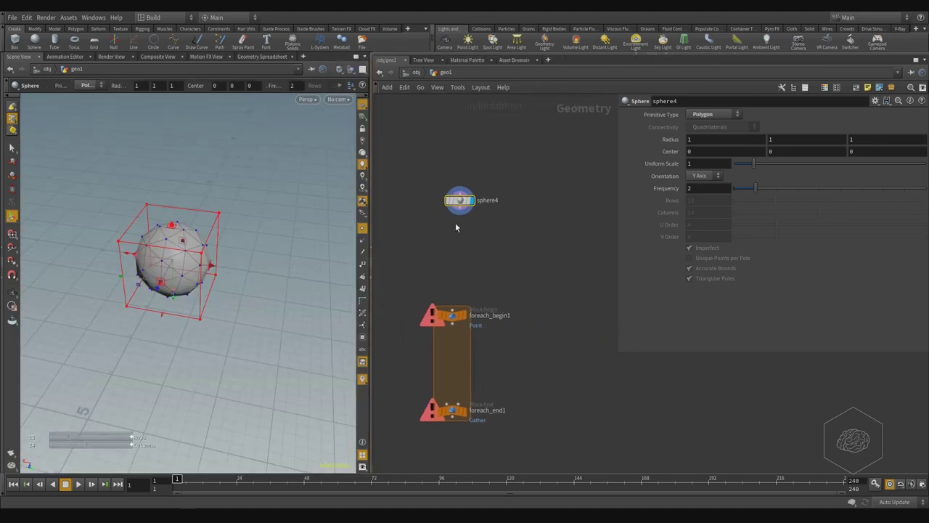
pyautogui.scroll(2, 455, 222)
pyautogui.moveTo(472, 267); pyautogui.dragTo(523, 193, button='middle')
pyautogui.moveTo(523, 193); pyautogui.dragTo(409, 444)
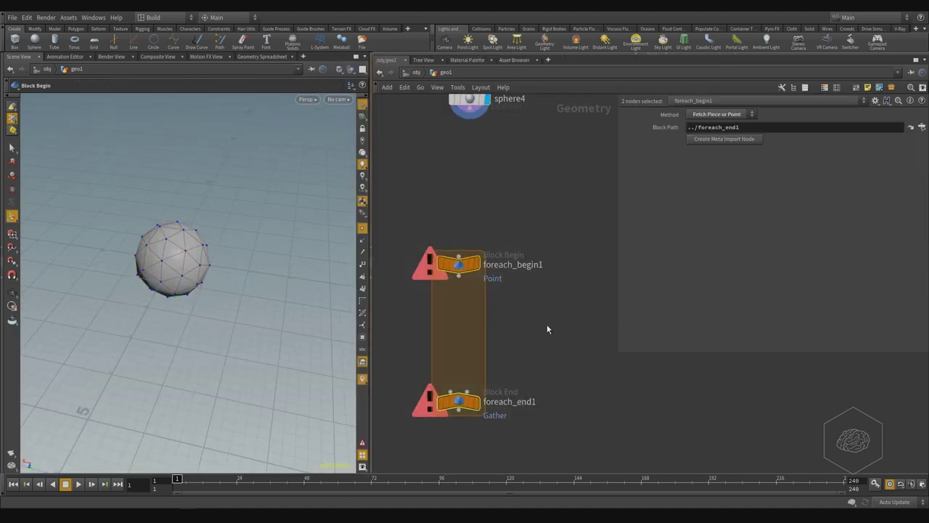
# Step: Delete the foreach loop nodes and frame sphere4 in the network, ready to add a node
pyautogui.press('Delete')
pyautogui.moveTo(525, 190); pyautogui.dragTo(510, 320, button='middle')
pyautogui.moveTo(525, 191); pyautogui.dragTo(446, 267)
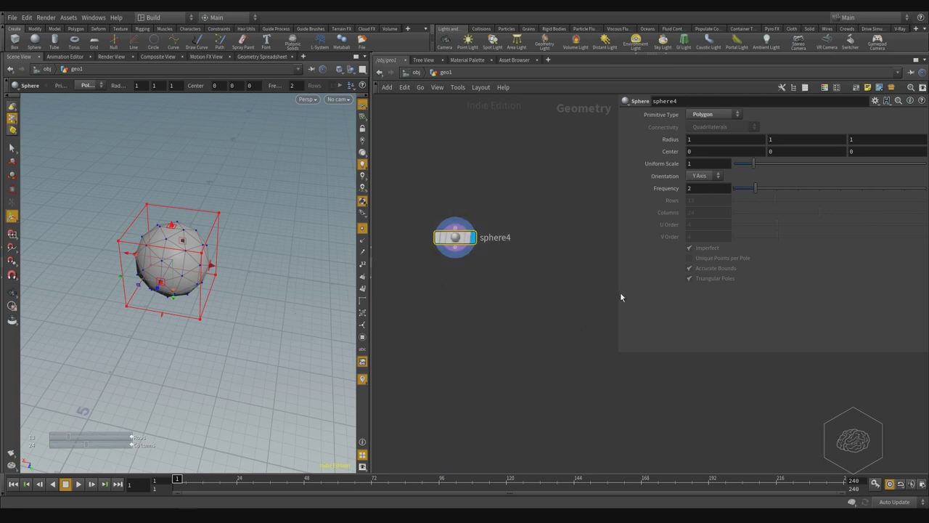
pyautogui.press('f')
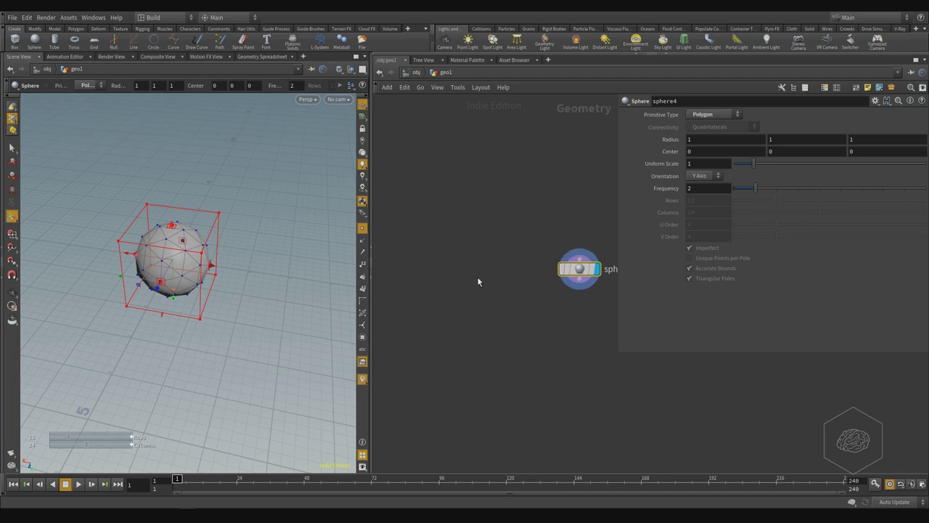
pyautogui.press('Tab')
# Step: Create circle1 from the 'circl' search beside sphere4 and set its display flag
pyautogui.write('circl')
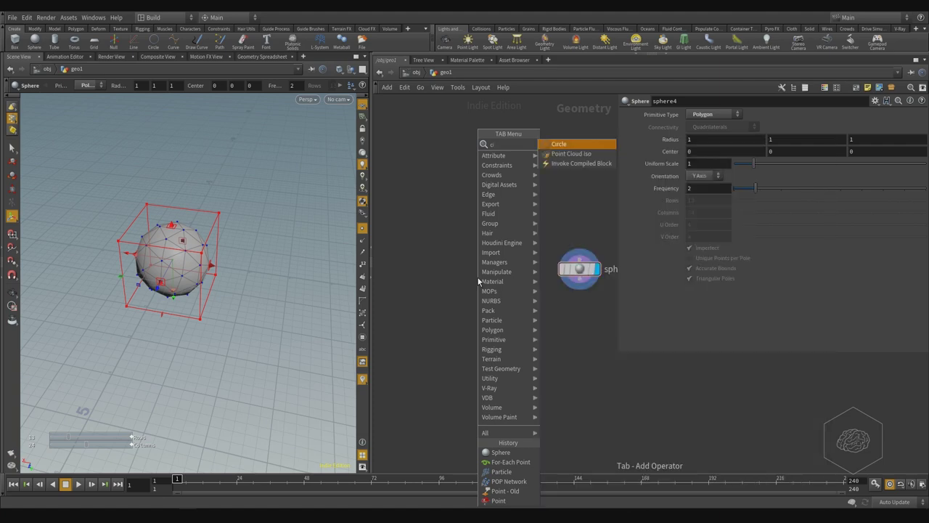
pyautogui.press('Return')
pyautogui.click(472, 261)
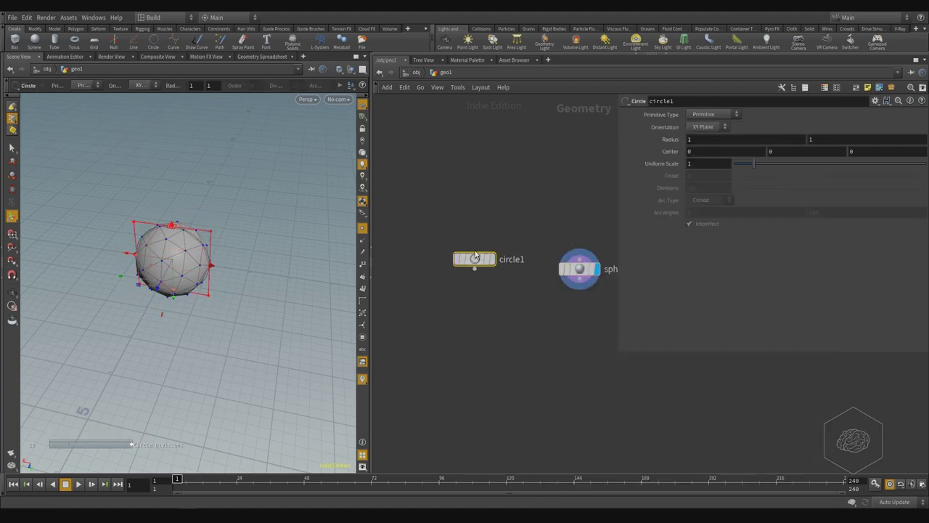
pyautogui.moveTo(564, 155); pyautogui.dragTo(424, 354)
pyautogui.click(500, 265)
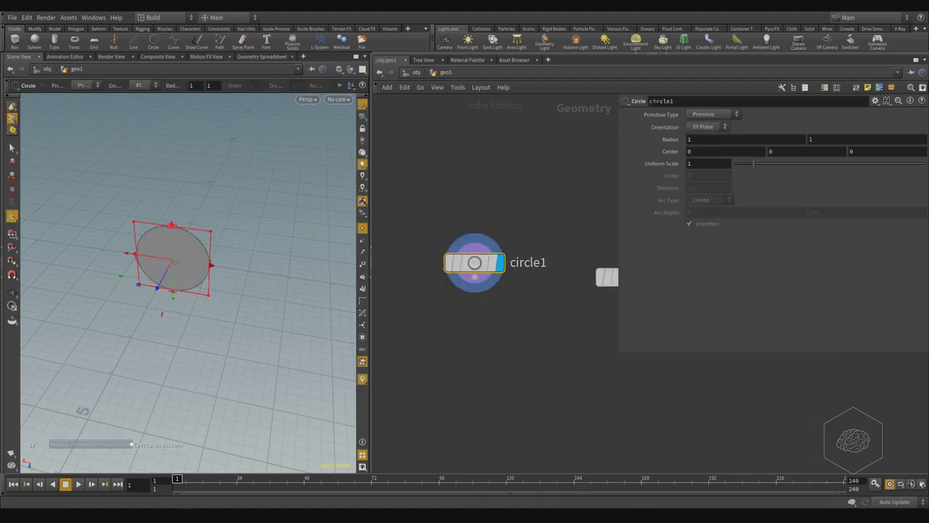
pyautogui.press('h')
pyautogui.moveTo(571, 204); pyautogui.dragTo(476, 340)
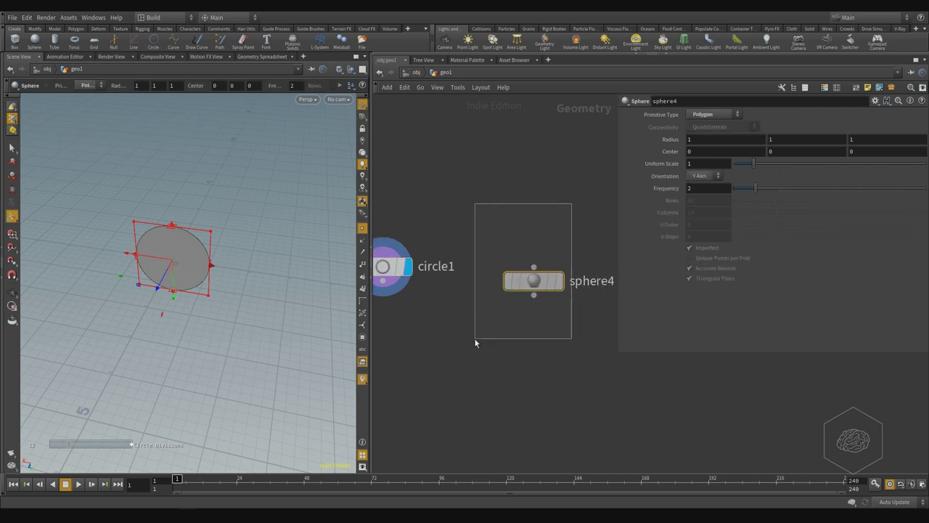
pyautogui.moveTo(450, 228); pyautogui.dragTo(519, 216, button='middle')
pyautogui.moveTo(489, 191); pyautogui.dragTo(425, 270)
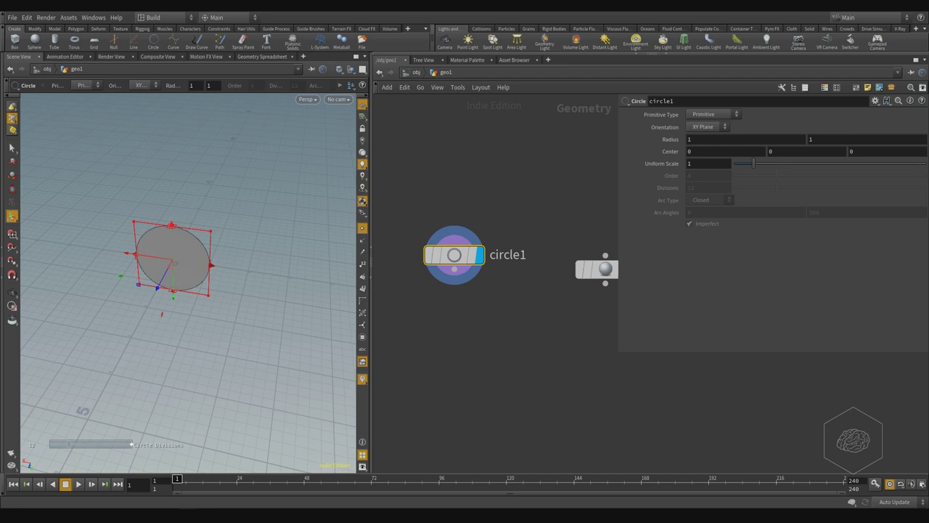
pyautogui.moveTo(497, 355); pyautogui.dragTo(543, 356, button='middle')
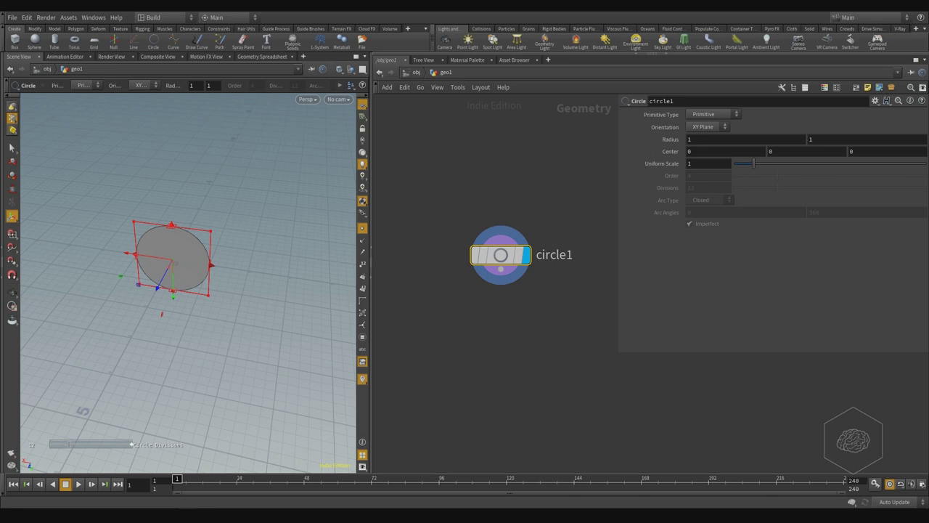
# Step: Wire a Group by Range node, grouprange1, from circle1's output and display its result
pyautogui.moveTo(501, 268); pyautogui.dragTo(492, 352)
pyautogui.press('Tab')
pyautogui.write('group')
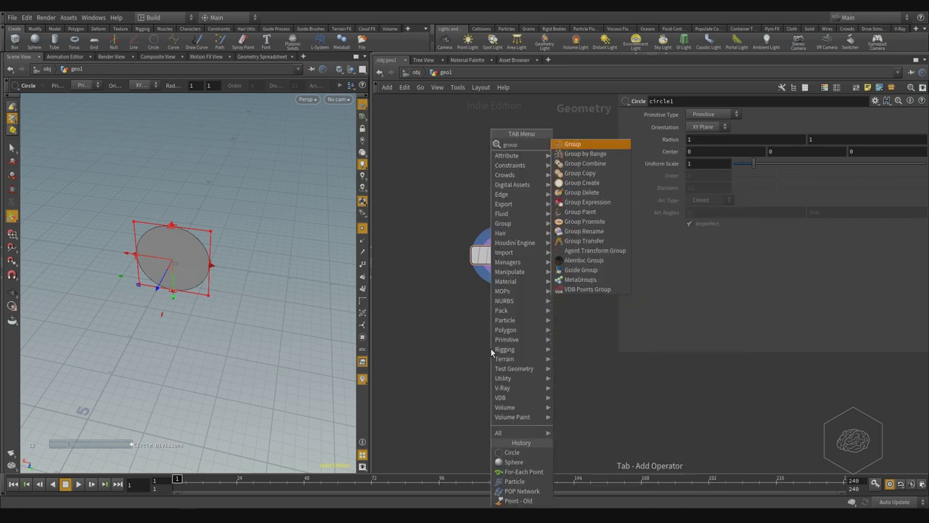
pyautogui.press('Down')
pyautogui.press('Return')
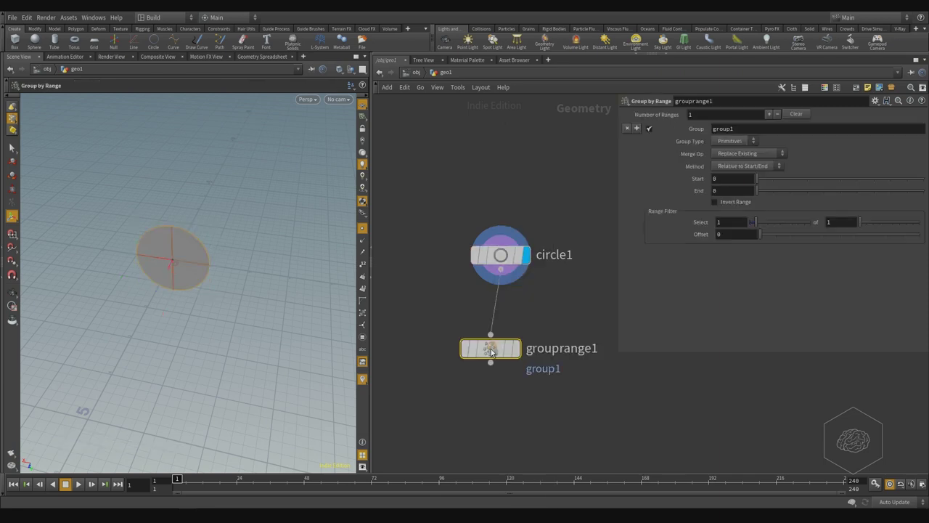
pyautogui.click(503, 349)
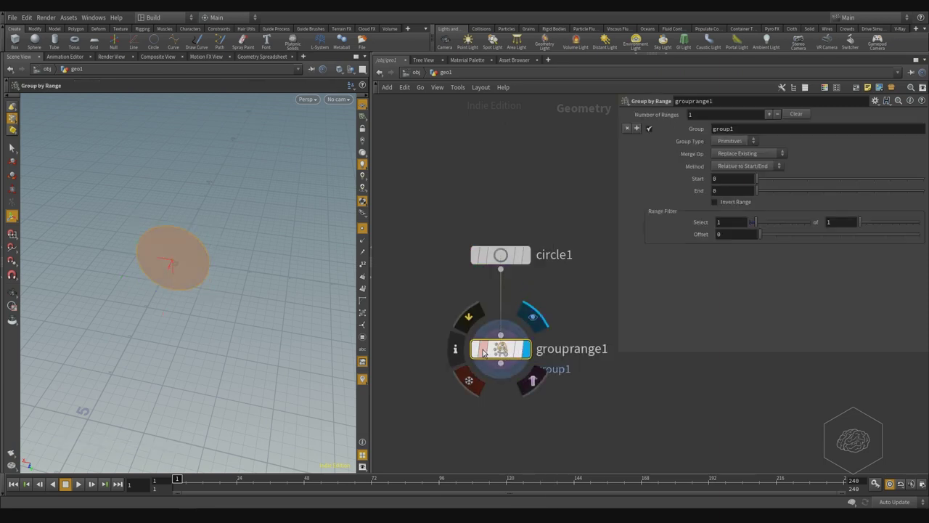
pyautogui.click(500, 254)
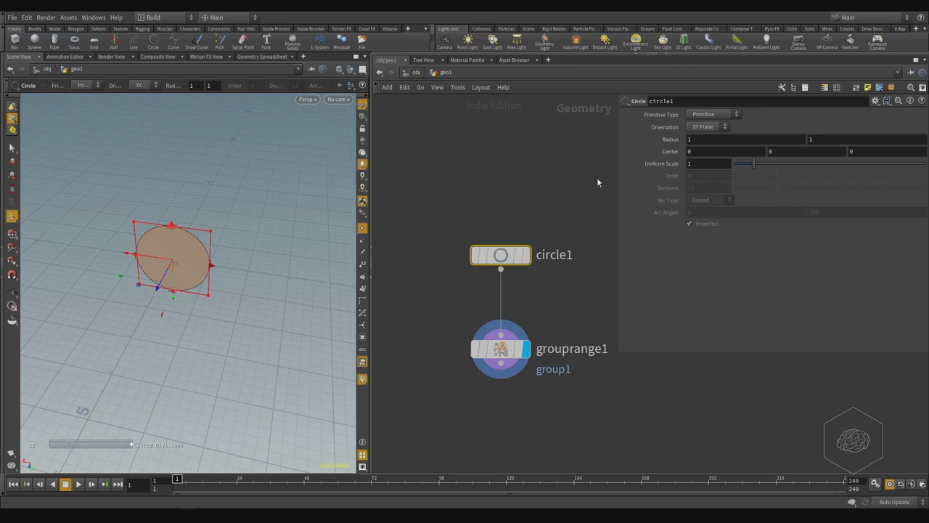
# Step: Set circle1's Primitive Type to Polygon with radius 0.2 on both axes
pyautogui.click(722, 116)
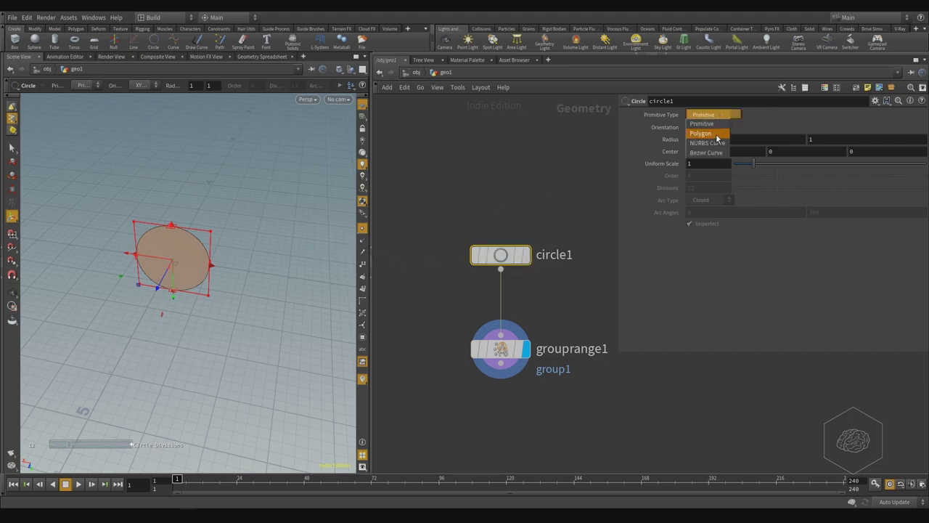
pyautogui.click(717, 133)
pyautogui.click(723, 139)
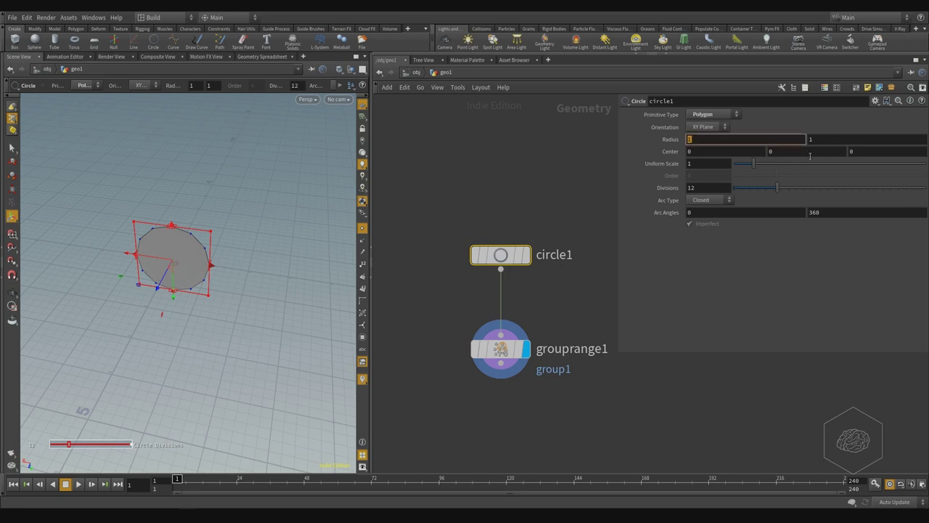
pyautogui.write('0.2')
pyautogui.press('Tab')
pyautogui.write('0.2')
pyautogui.press('Return')
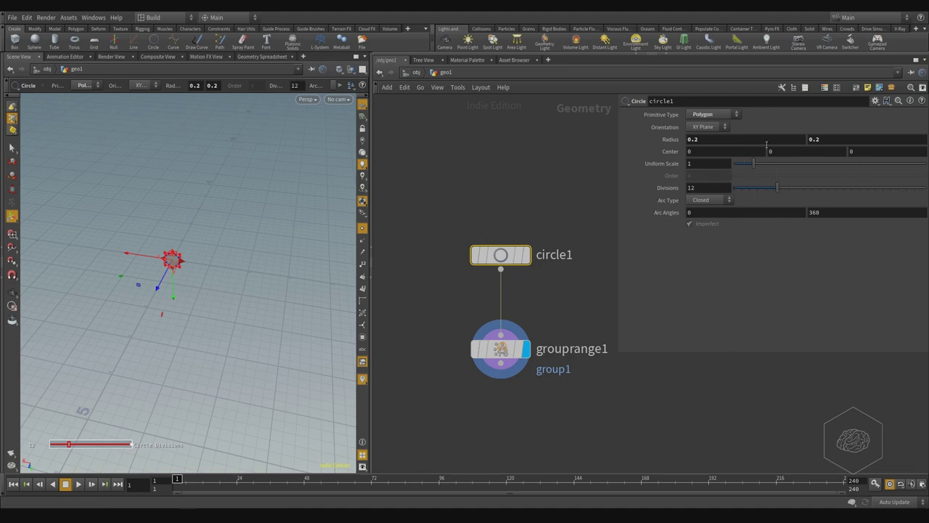
# Step: Orbit and zoom the viewport to inspect the twelve-sided circle from several angles
pyautogui.press('Escape')
pyautogui.moveTo(181, 276); pyautogui.dragTo(116, 301)
pyautogui.scroll(10, 116, 300)
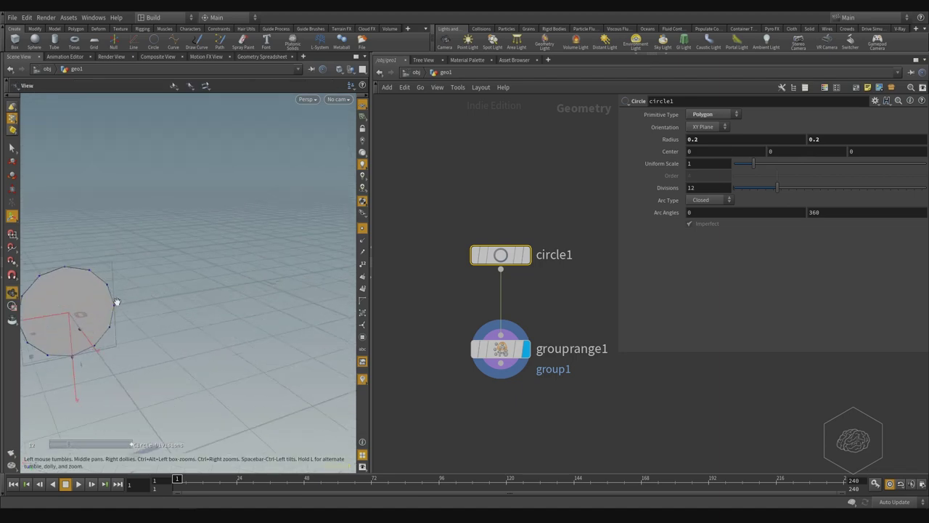
pyautogui.scroll(-3, 234, 305)
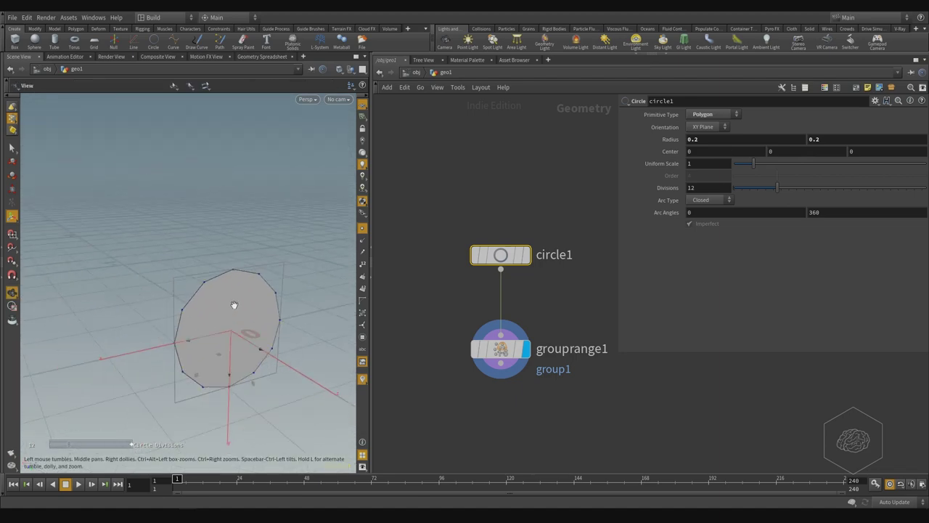
pyautogui.scroll(8, 246, 319)
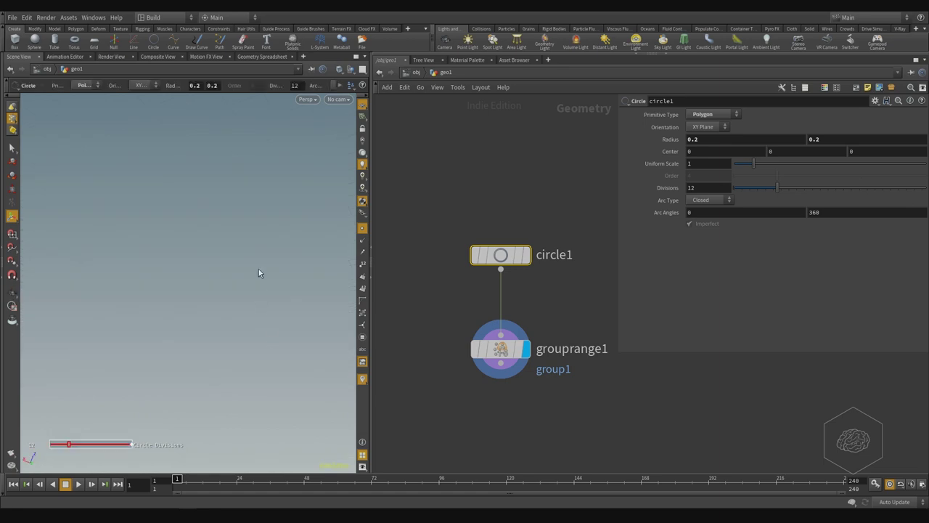
pyautogui.scroll(-4, 259, 270)
pyautogui.moveTo(245, 210); pyautogui.dragTo(303, 220)
pyautogui.scroll(3, 232, 291)
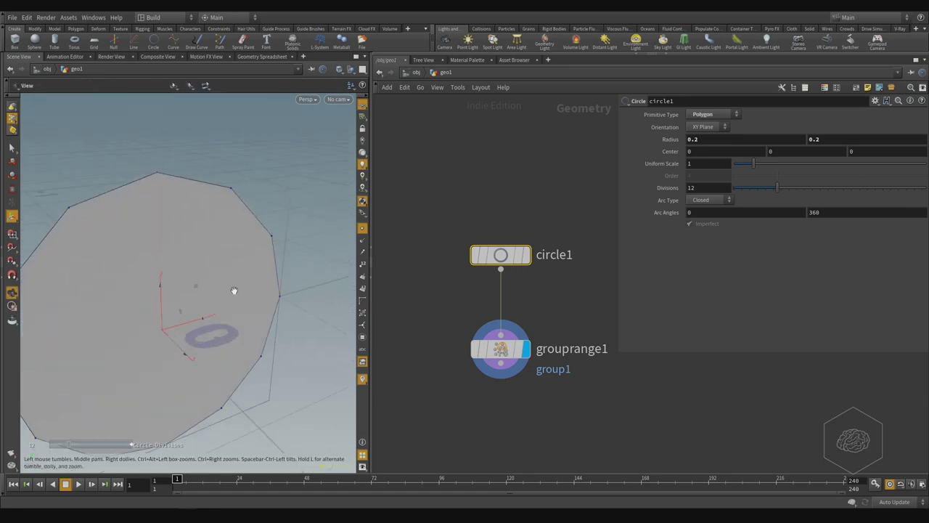
pyautogui.scroll(-3, 224, 290)
pyautogui.moveTo(224, 291); pyautogui.dragTo(248, 271)
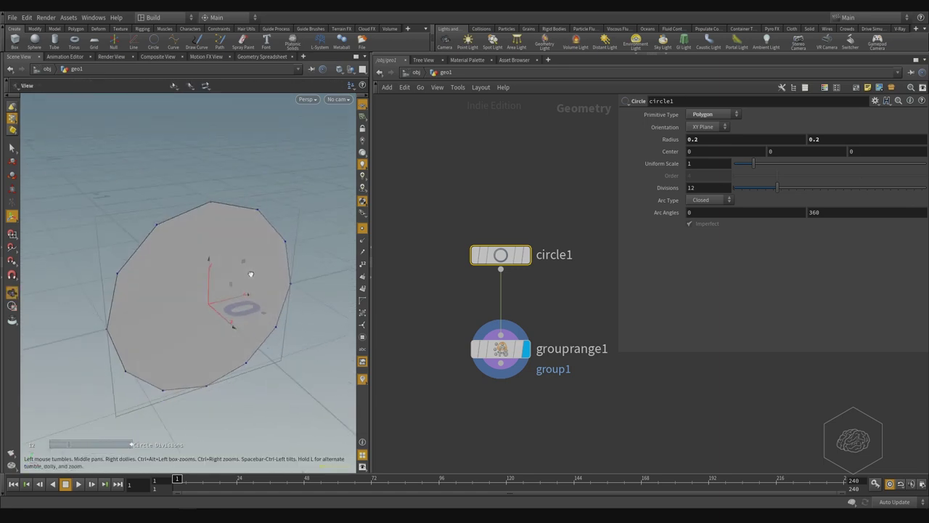
pyautogui.press('Return')
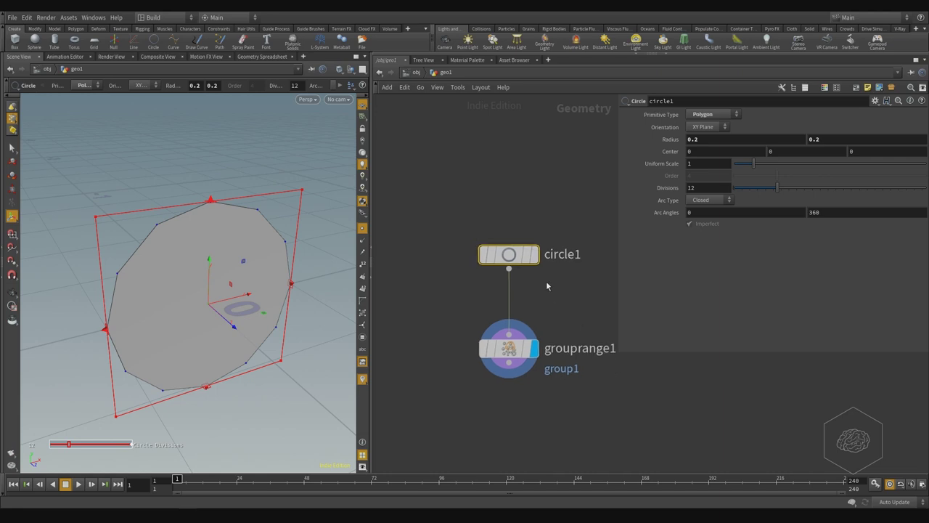
# Step: Set grouprange1's Group Type to Points and its range filter to select 1 of 2
pyautogui.click(508, 350)
pyautogui.click(746, 143)
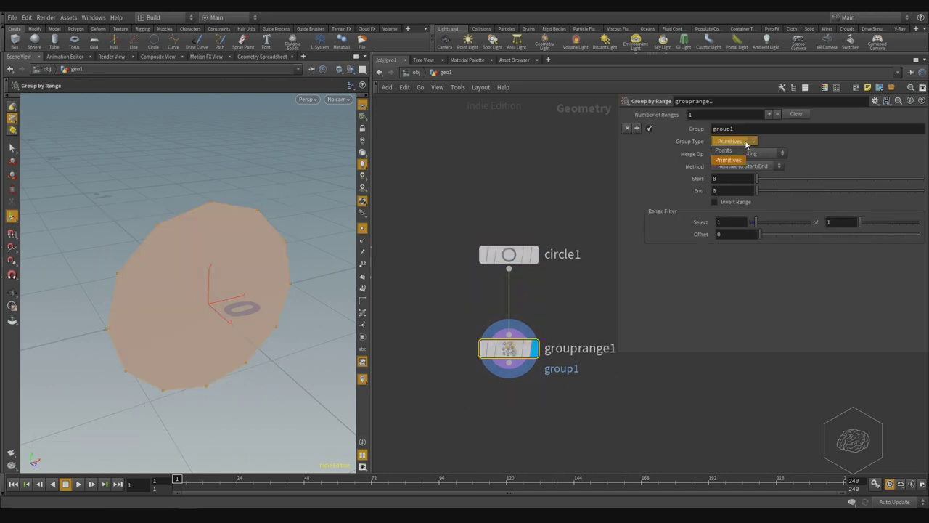
pyautogui.click(747, 152)
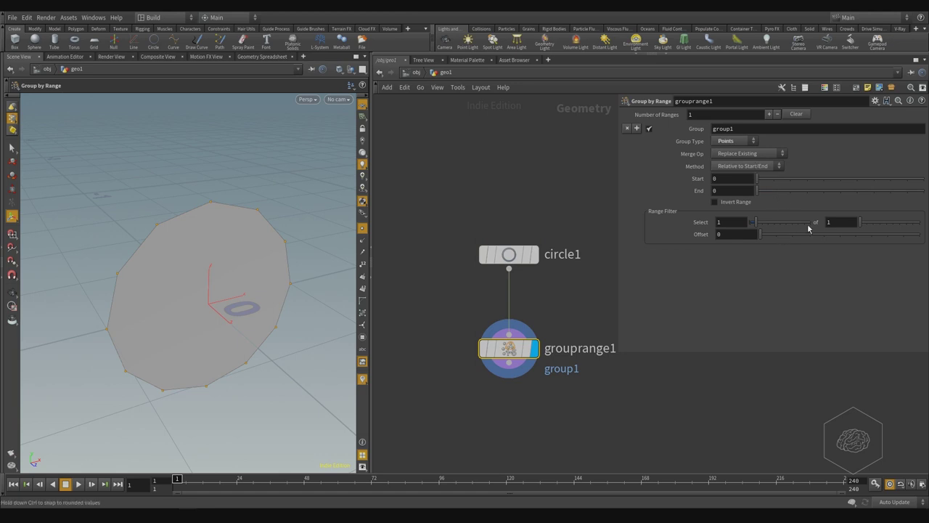
pyautogui.click(730, 223)
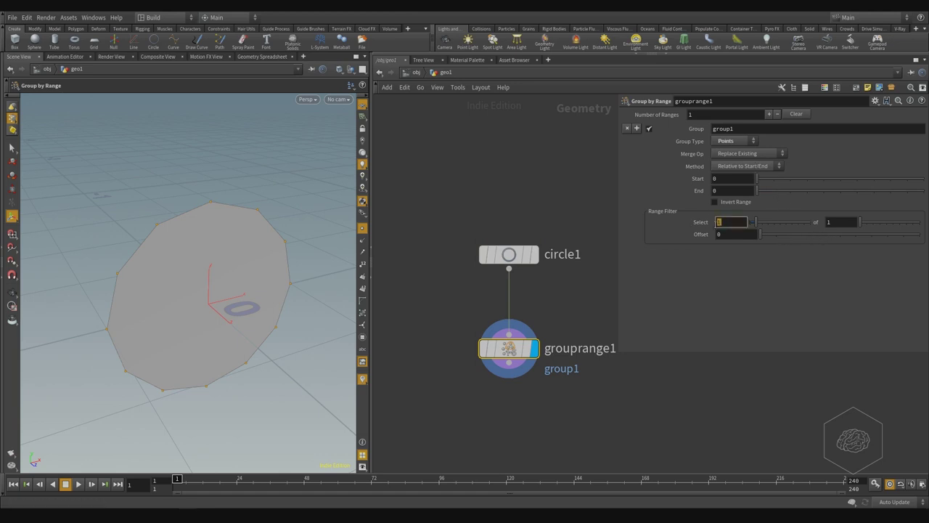
pyautogui.click(849, 223)
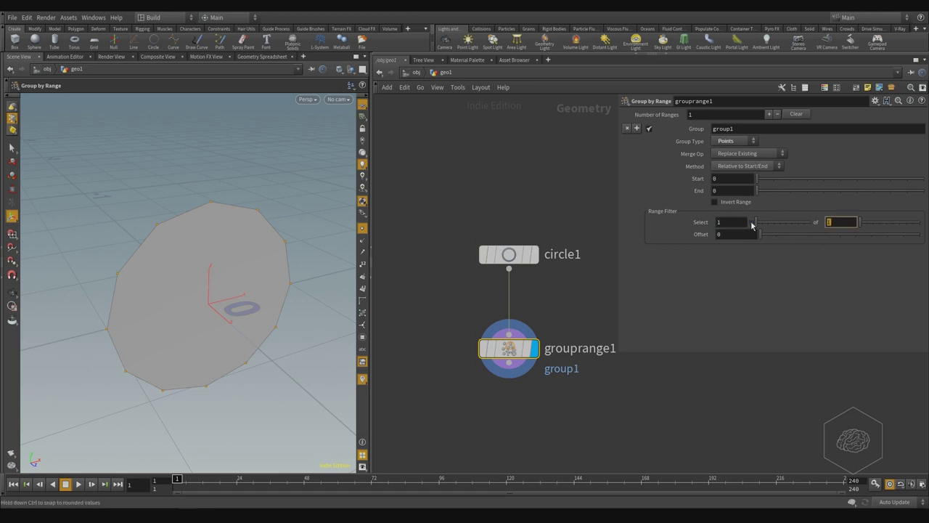
pyautogui.press('Return')
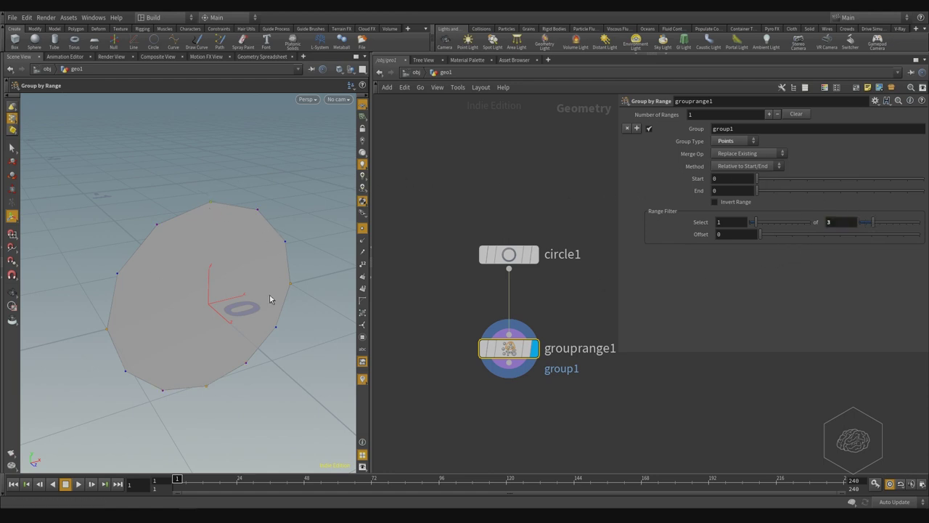
pyautogui.doubleClick(833, 220)
pyautogui.write('2')
pyautogui.press('Return')
pyautogui.press('Escape')
pyautogui.moveTo(330, 217); pyautogui.dragTo(293, 225)
pyautogui.press('Return')
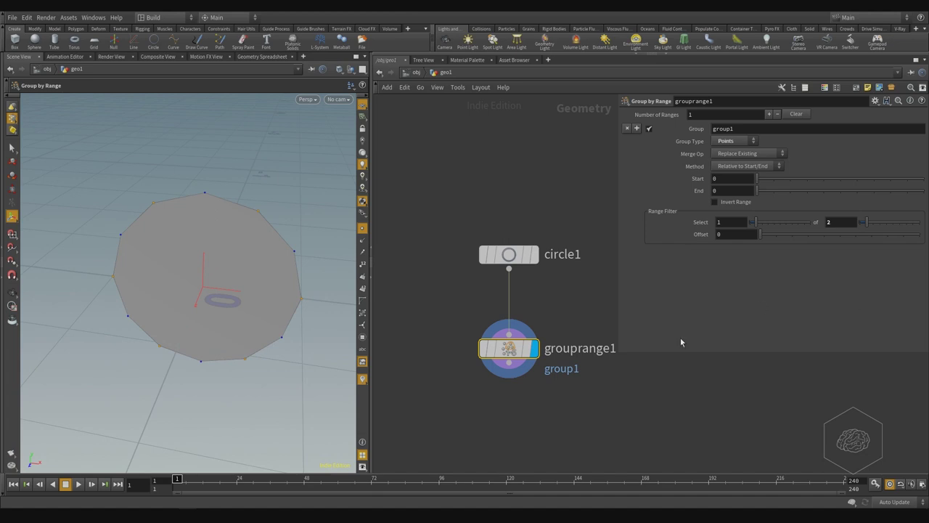
# Step: Add a Transform node, transform2, under grouprange1 and make it the displayed node
pyautogui.click(510, 363)
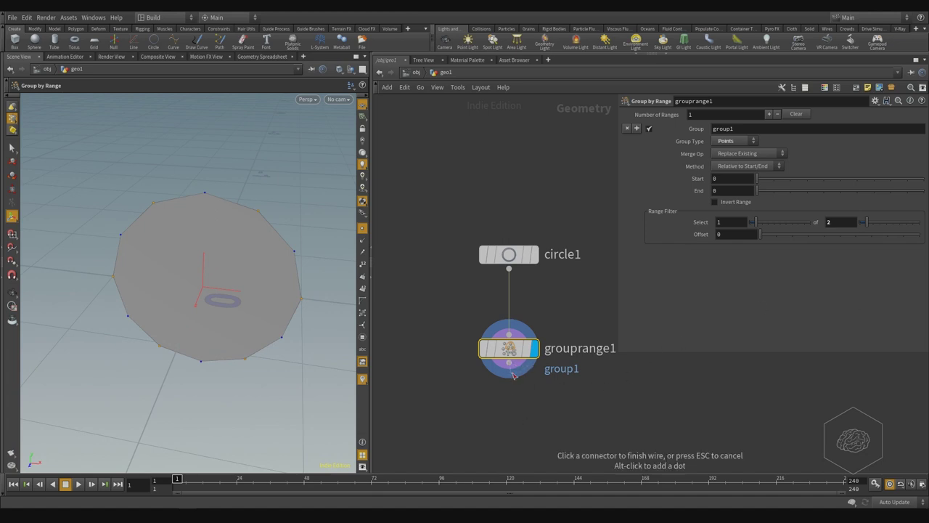
pyautogui.click(492, 415)
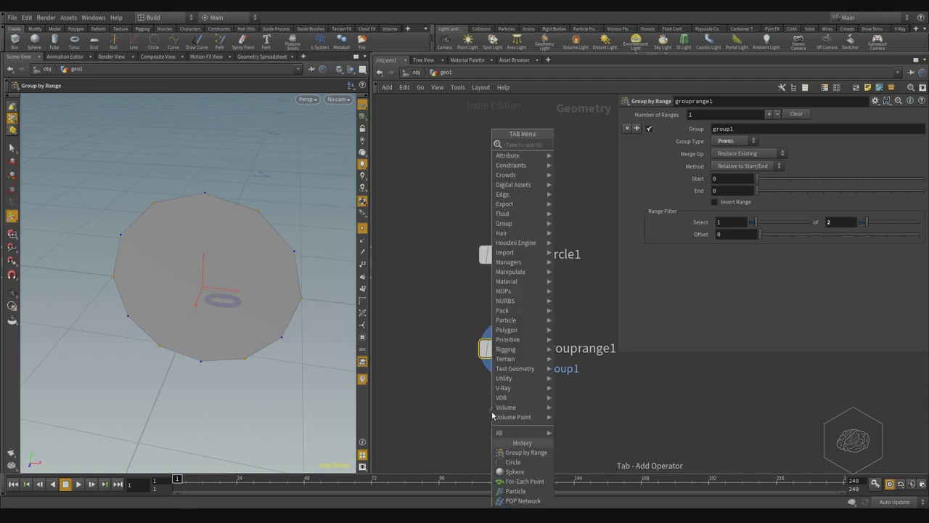
pyautogui.press('Escape')
pyautogui.press('Tab')
pyautogui.write('transform')
pyautogui.press('Return')
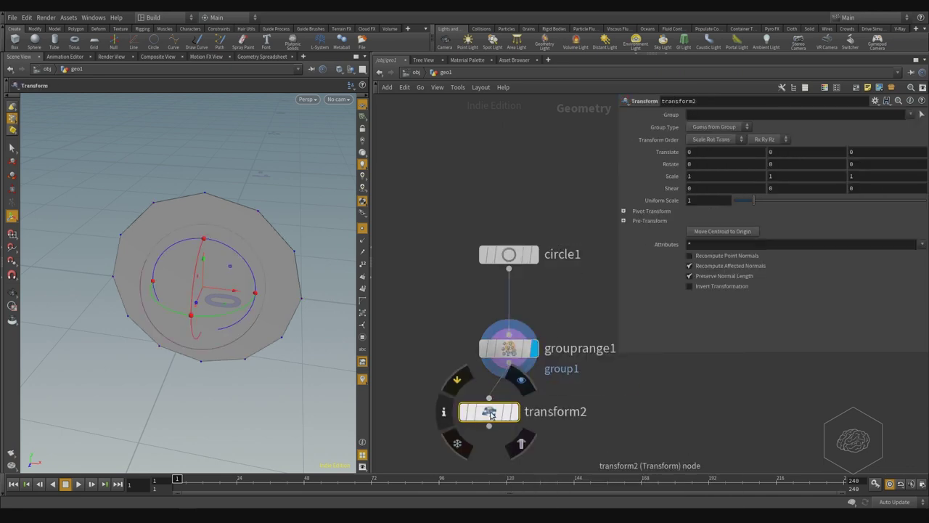
pyautogui.moveTo(492, 414); pyautogui.dragTo(506, 425)
pyautogui.click(532, 416)
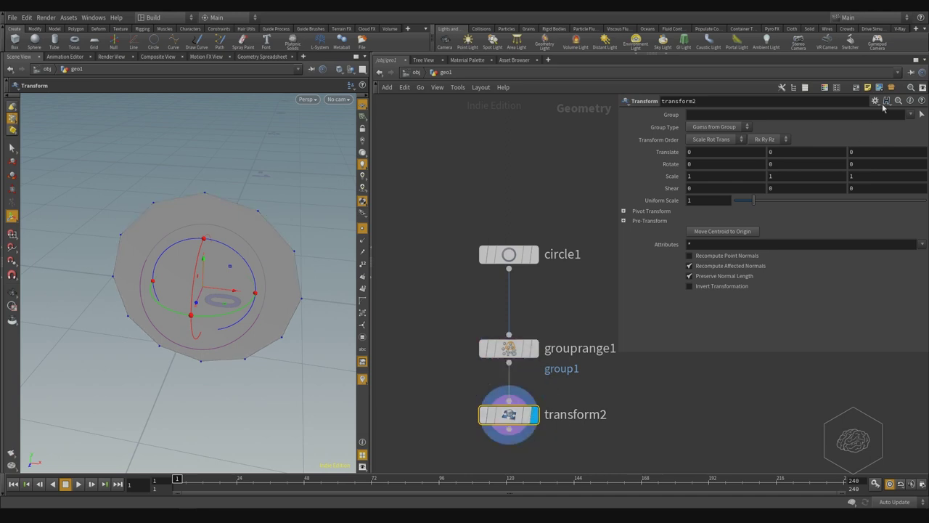
# Step: Check transform2's Group list, then start editing grouprange1's group name group1
pyautogui.click(910, 115)
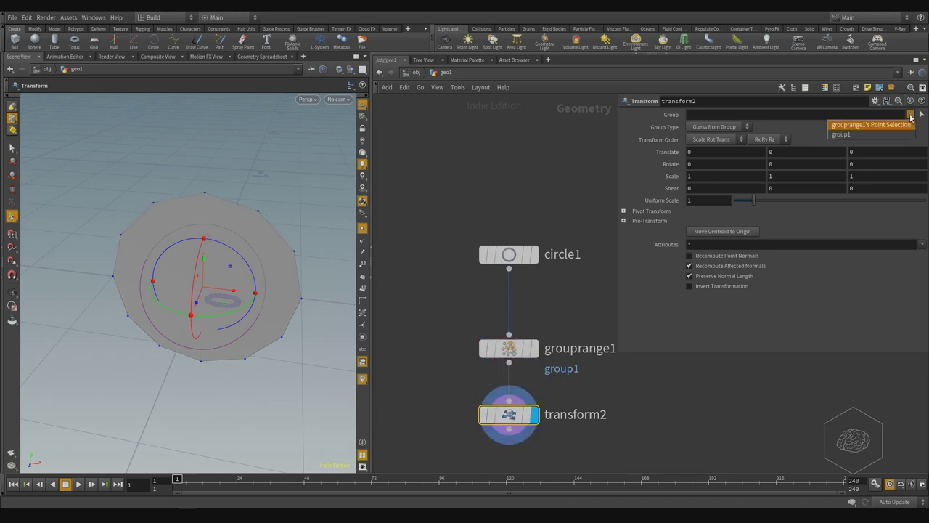
pyautogui.click(572, 327)
pyautogui.click(534, 349)
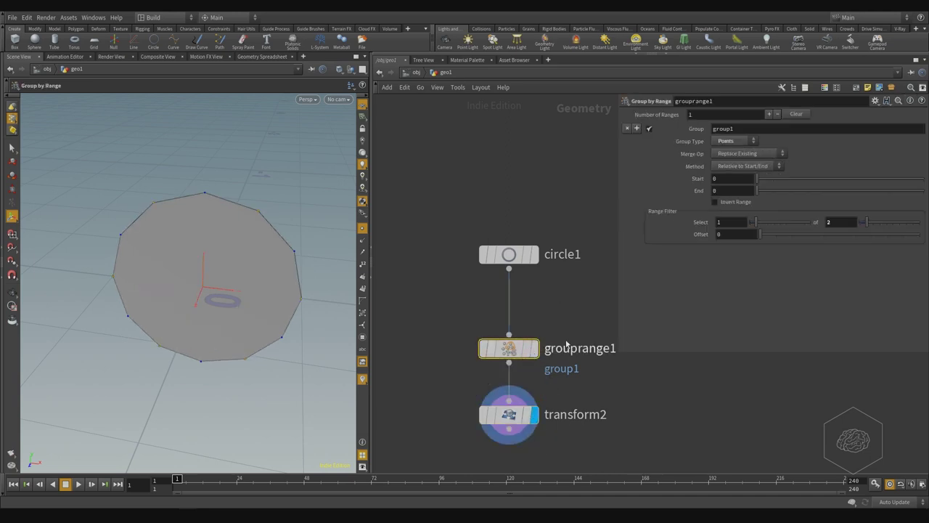
pyautogui.click(738, 129)
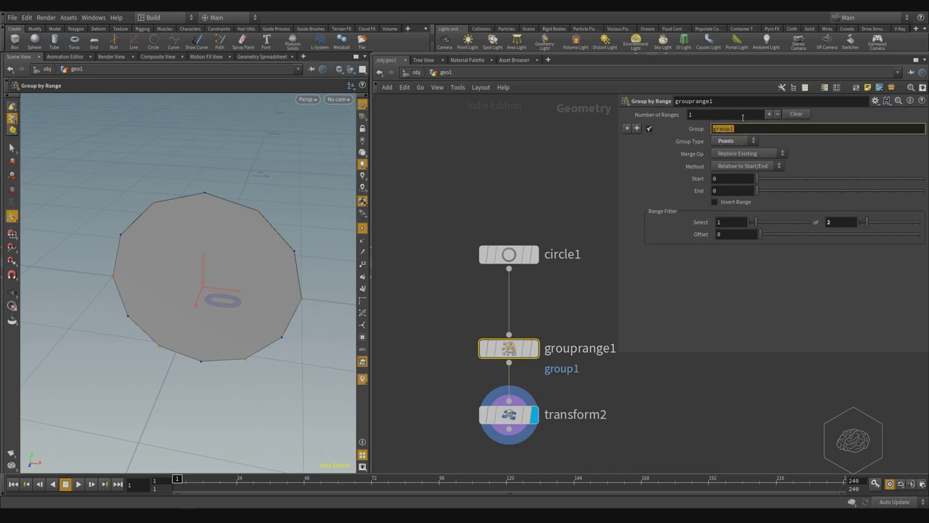
# Step: Rename both the point group and the Group by Range node to group_point_star
pyautogui.write('gr')
pyautogui.press('Return')
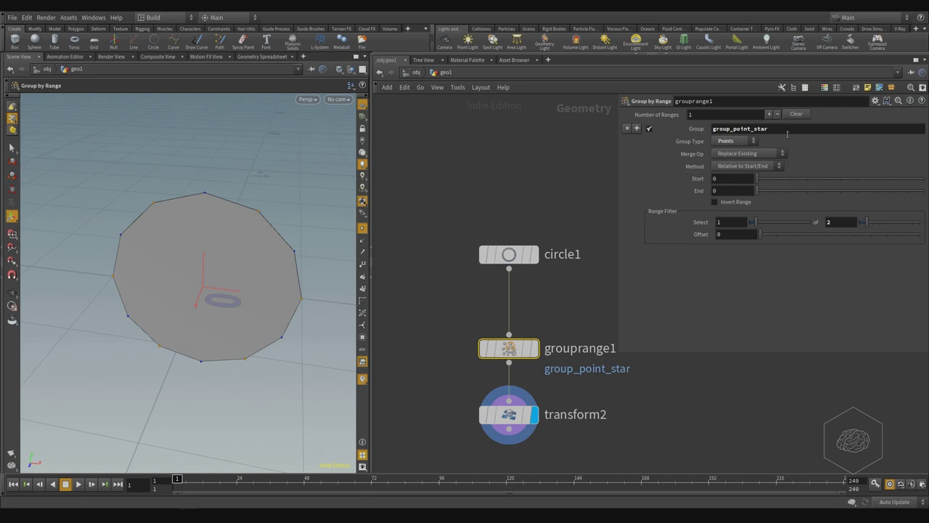
pyautogui.click(731, 128)
pyautogui.moveTo(775, 129); pyautogui.dragTo(702, 117)
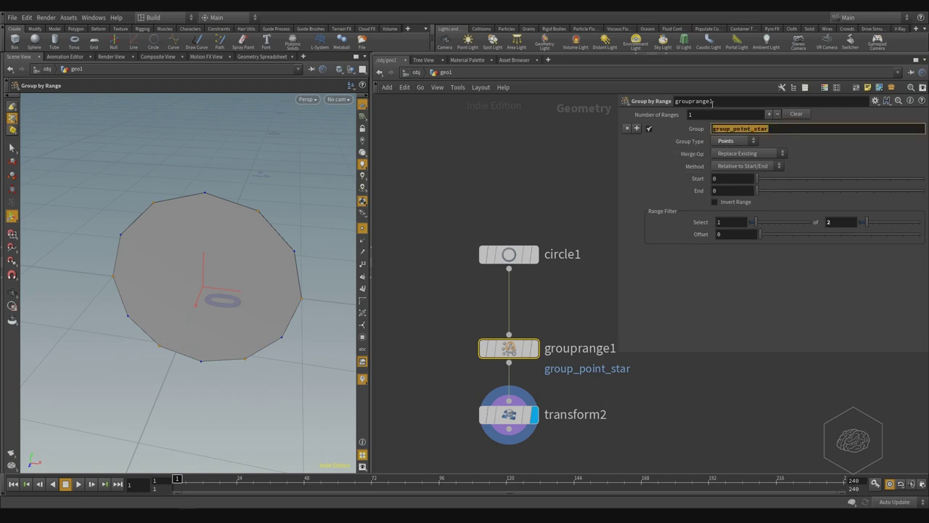
pyautogui.hotkey('ctrl', 'c')
pyautogui.click(712, 102)
pyautogui.hotkey('ctrl', 'v')
pyautogui.press('Return')
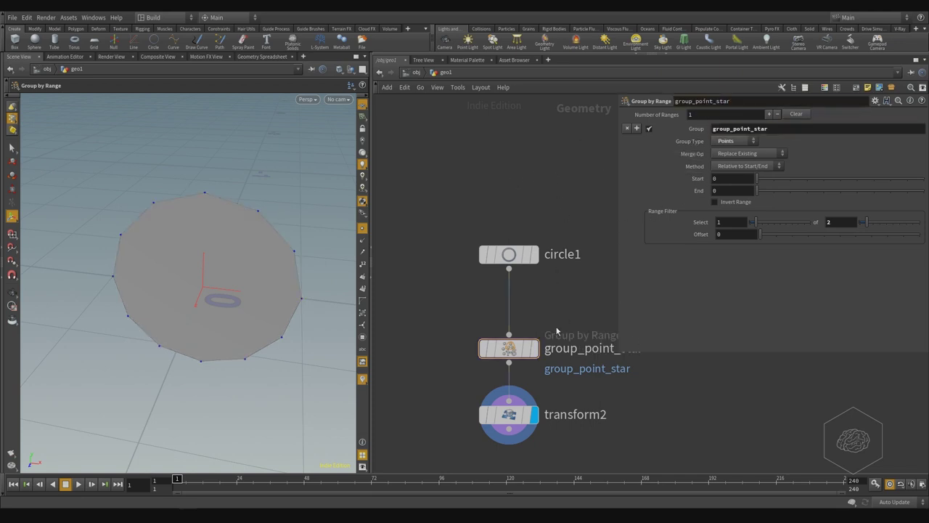
pyautogui.click(508, 415)
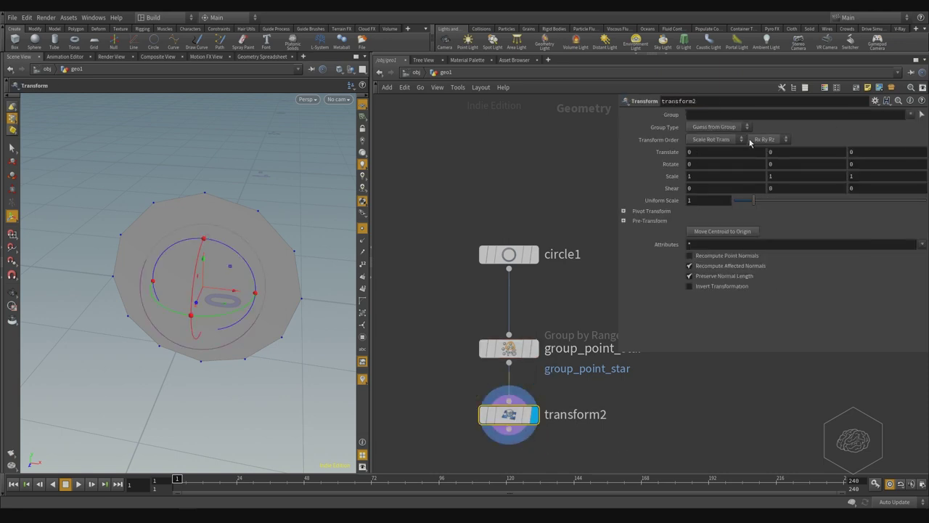
# Step: Restrict transform2 to the group_point_star points with a Uniform Scale of 0.5
pyautogui.click(911, 115)
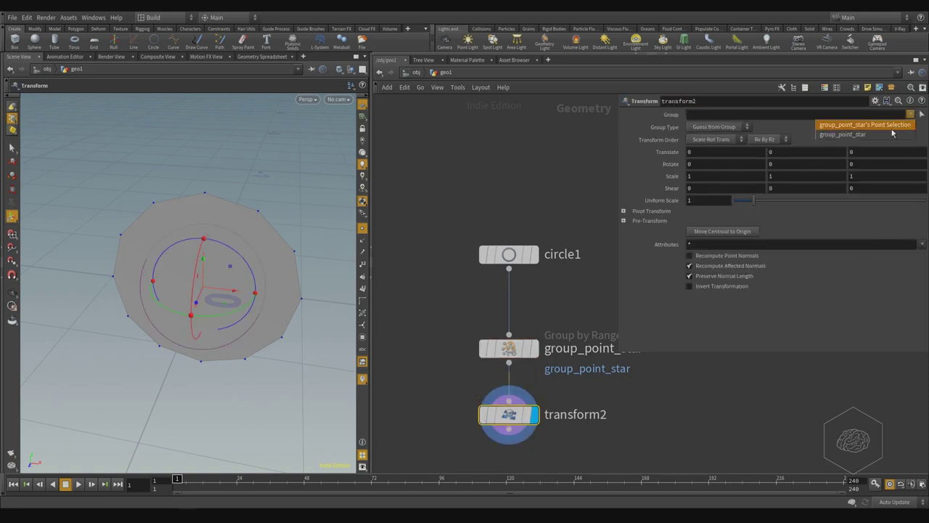
pyautogui.click(842, 135)
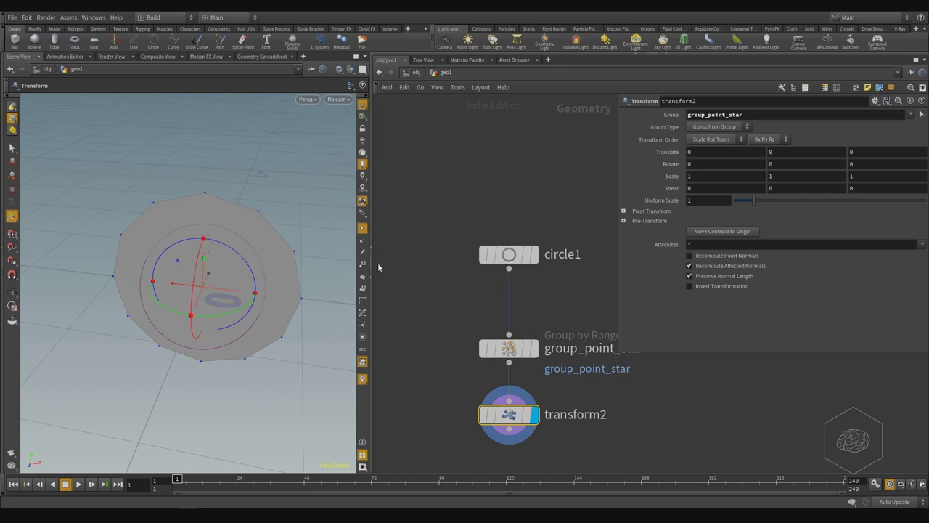
pyautogui.click(703, 201)
pyautogui.write('0.5')
pyautogui.press('Return')
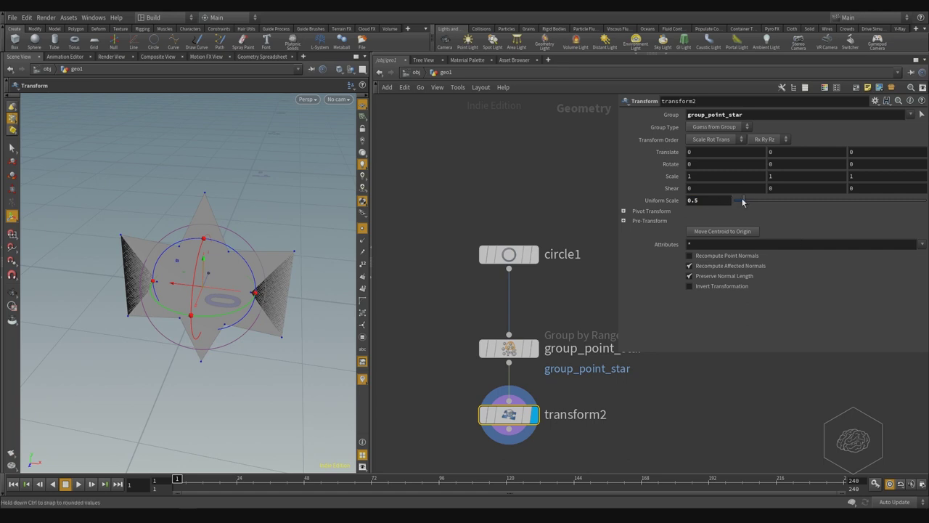
# Step: Adjust the star points' uniform scale to 0.63, checking the group and circle1 along the way
pyautogui.moveTo(743, 200); pyautogui.dragTo(749, 199)
pyautogui.press('Escape')
pyautogui.moveTo(261, 307); pyautogui.dragTo(249, 270)
pyautogui.press('Return')
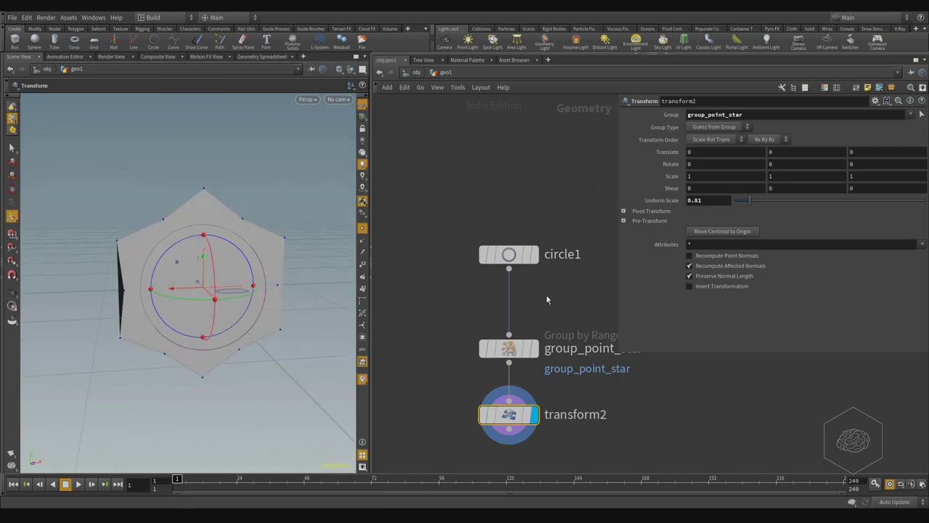
pyautogui.click(510, 348)
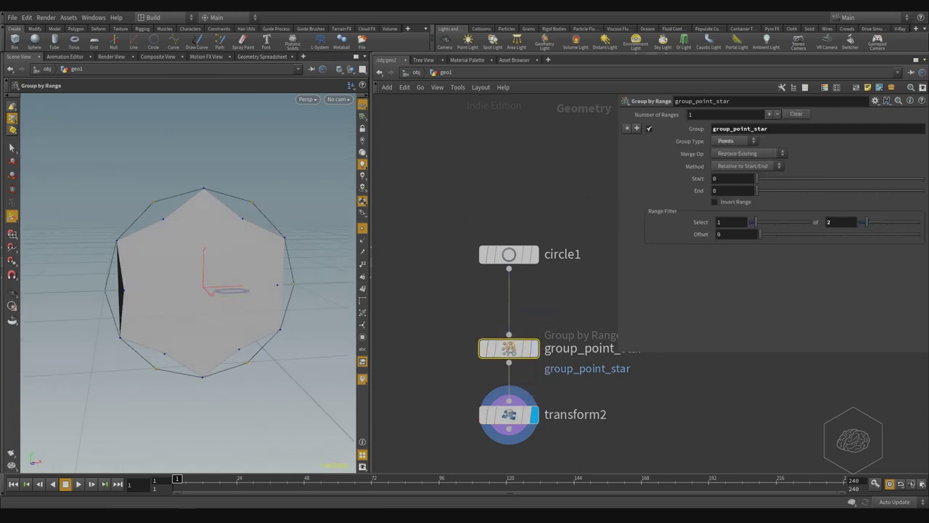
pyautogui.click(509, 254)
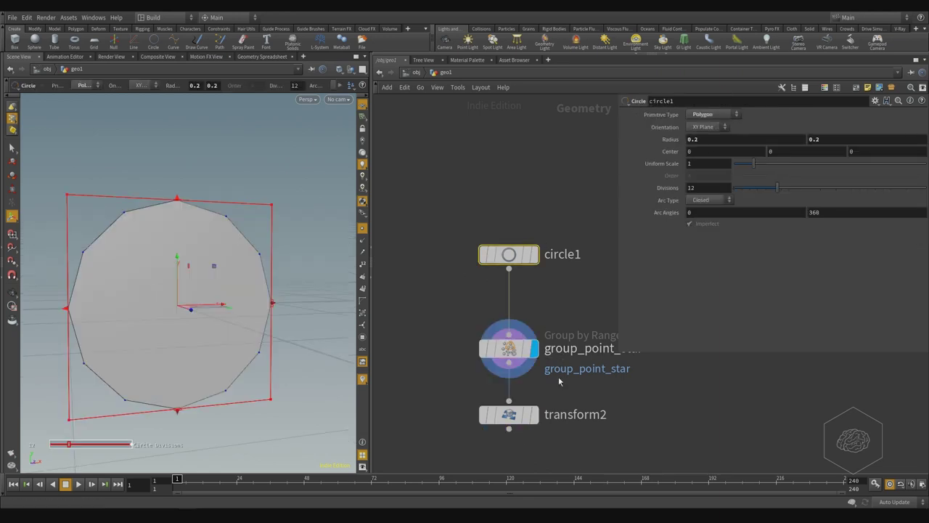
pyautogui.click(534, 414)
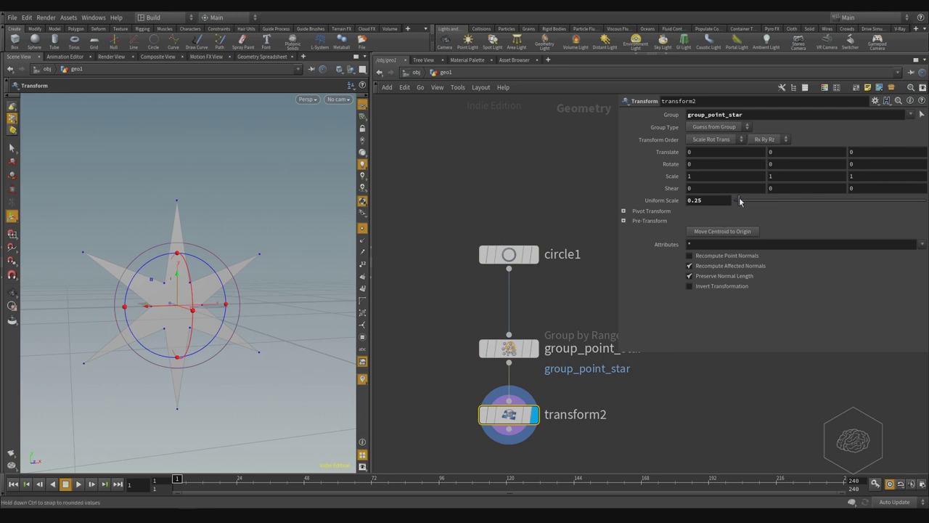
pyautogui.moveTo(740, 200)
pyautogui.mouseDown()
pyautogui.moveTo(762, 207)
pyautogui.moveTo(746, 209)
pyautogui.mouseUp()
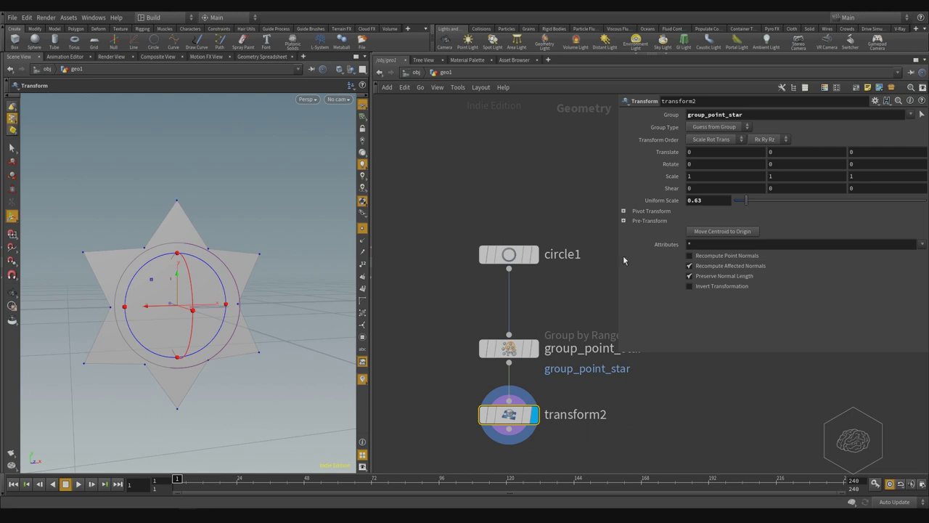
pyautogui.moveTo(441, 354); pyautogui.dragTo(467, 292, button='middle')
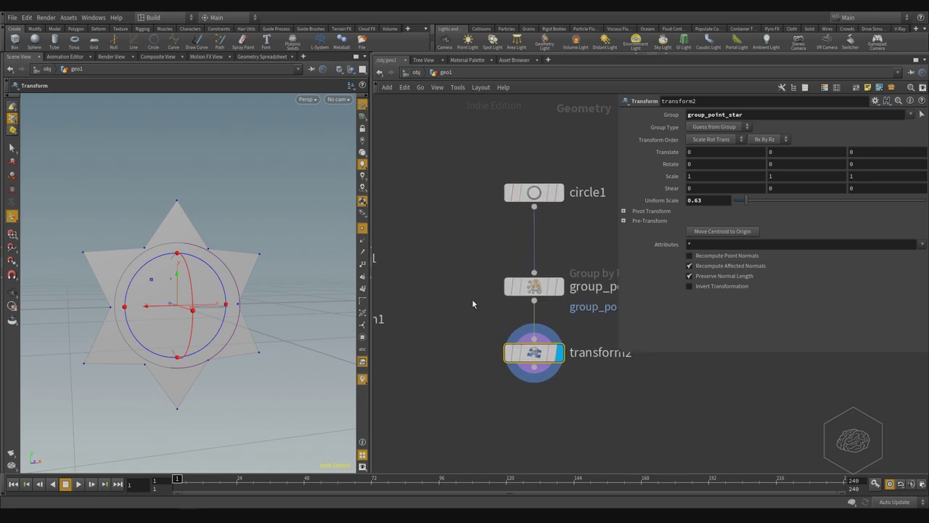
# Step: Move sphere4 beside circle1 and search the add-node menu for 'copyto po'
pyautogui.scroll(-3, 667, 401)
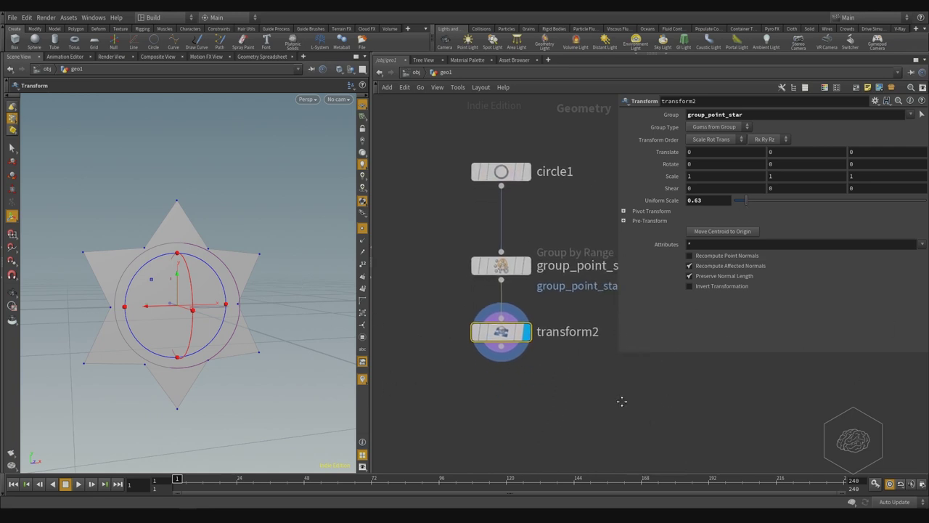
pyautogui.scroll(-2, 596, 389)
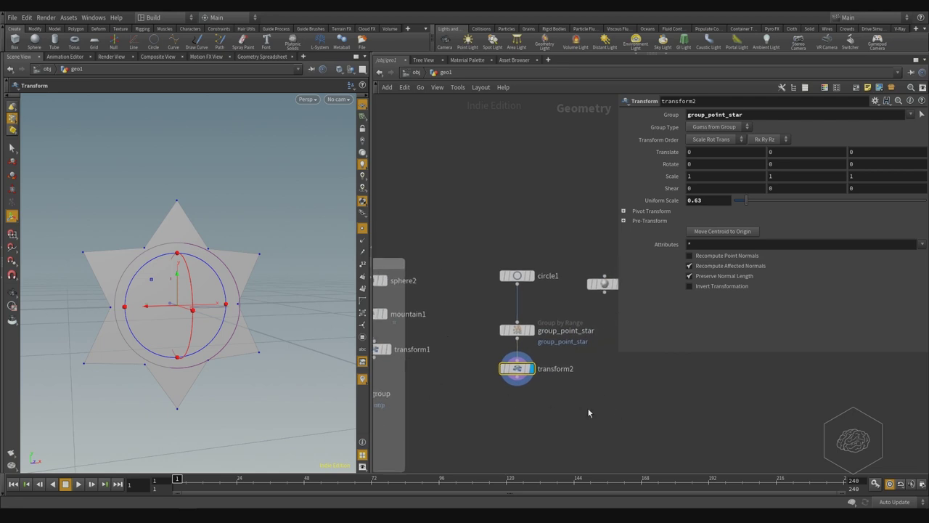
pyautogui.moveTo(589, 413); pyautogui.dragTo(528, 394, button='middle')
pyautogui.moveTo(543, 264); pyautogui.dragTo(595, 257)
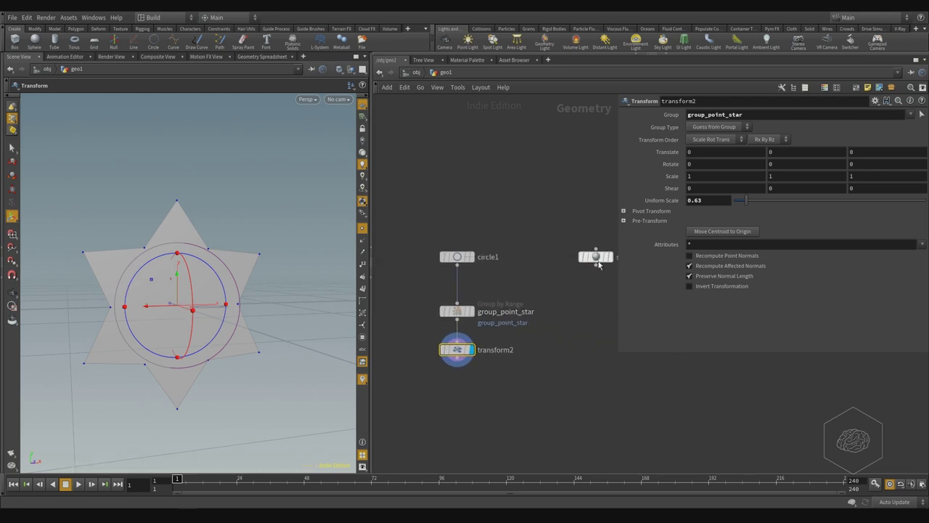
pyautogui.moveTo(565, 382); pyautogui.dragTo(540, 380, button='middle')
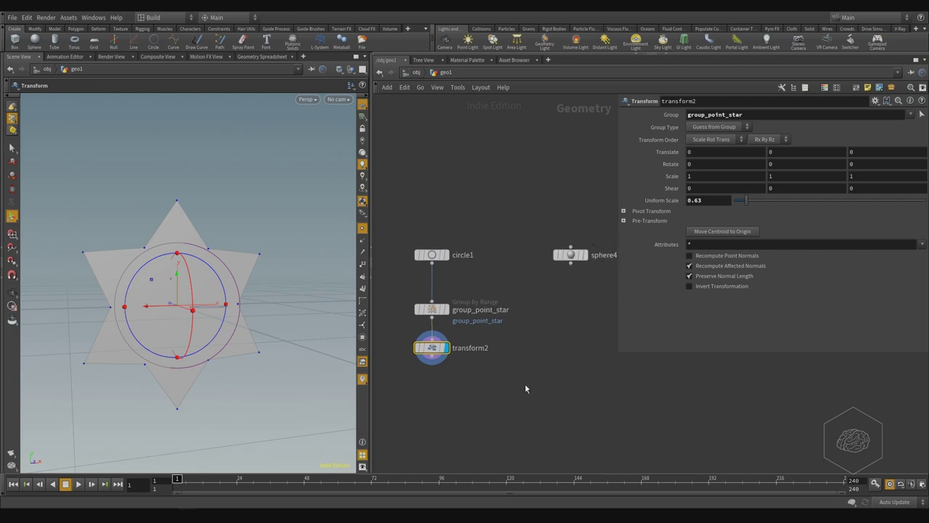
pyautogui.press('Tab')
pyautogui.write('copyto po')
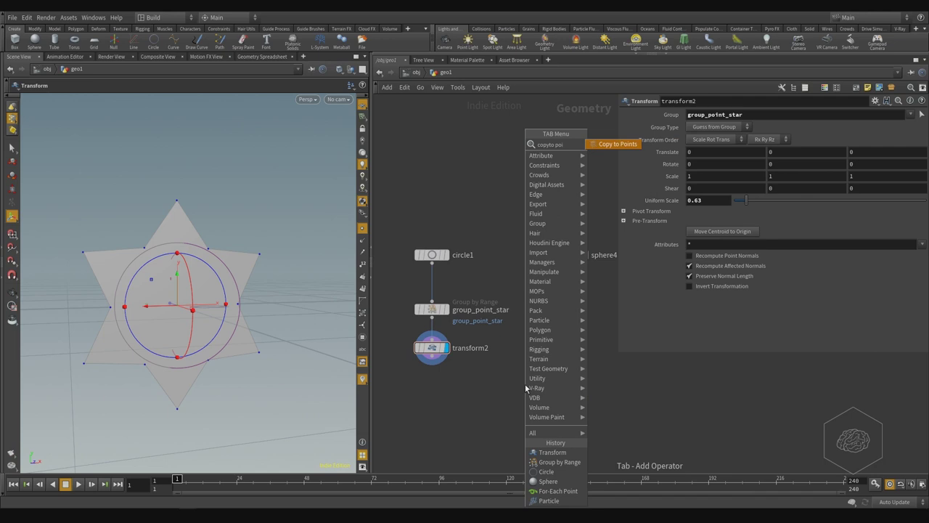
# Step: Add copytopoints1 with transform2 in input 1 and sphere4 in input 2, and display it
pyautogui.press('Return')
pyautogui.click(526, 387)
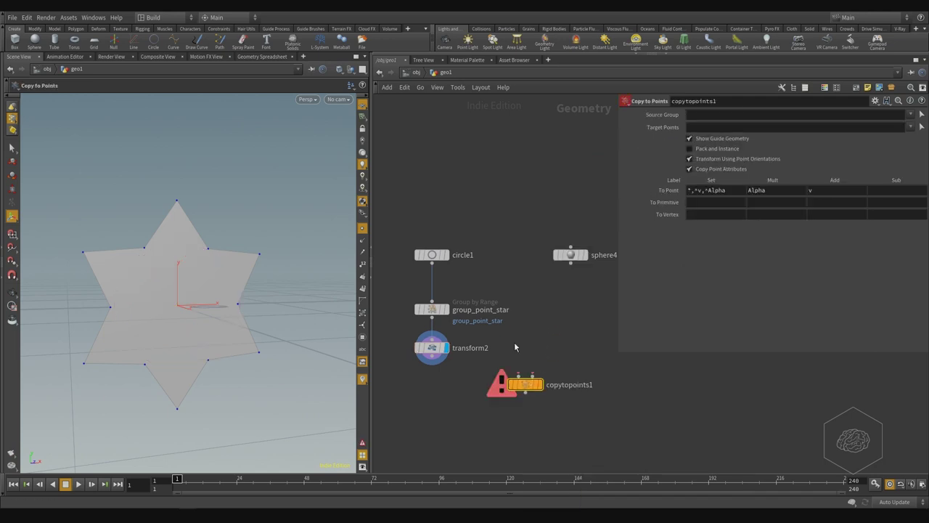
pyautogui.click(438, 363)
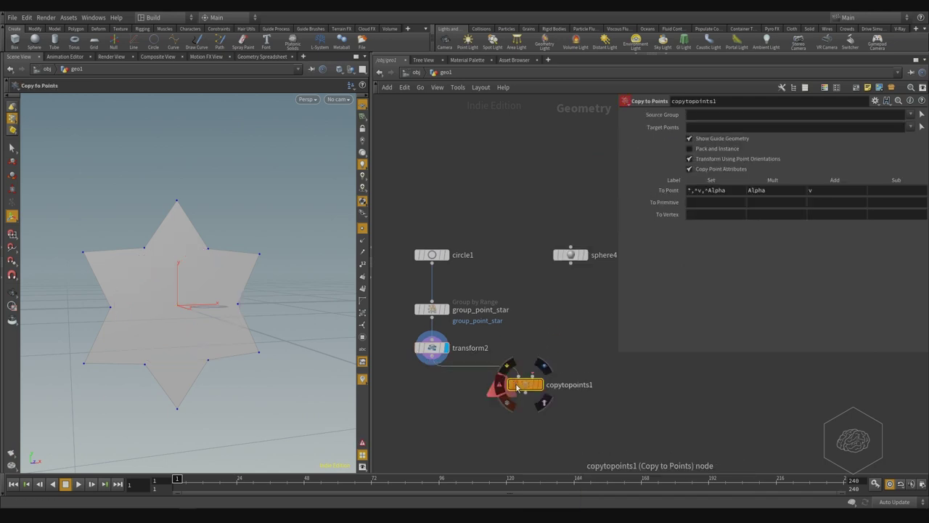
pyautogui.click(530, 387)
pyautogui.moveTo(533, 389); pyautogui.dragTo(574, 403)
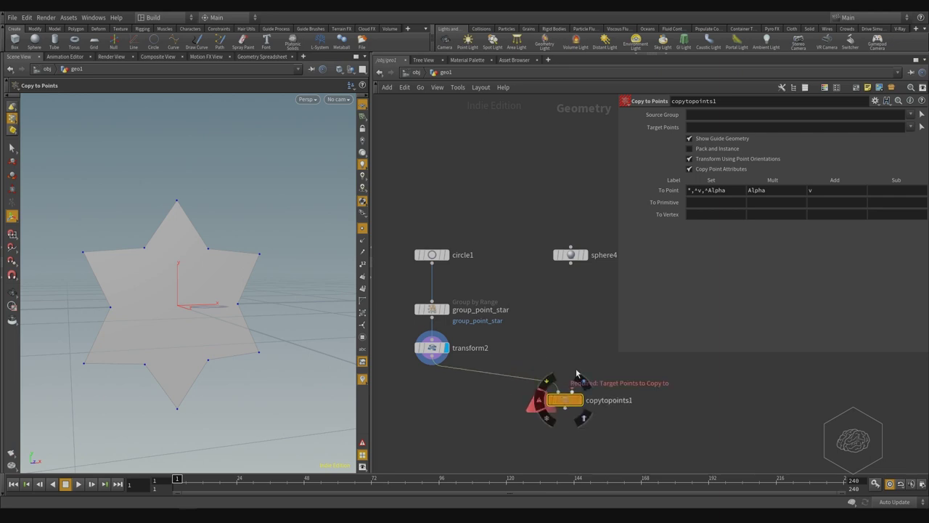
pyautogui.click(570, 263)
pyautogui.click(572, 392)
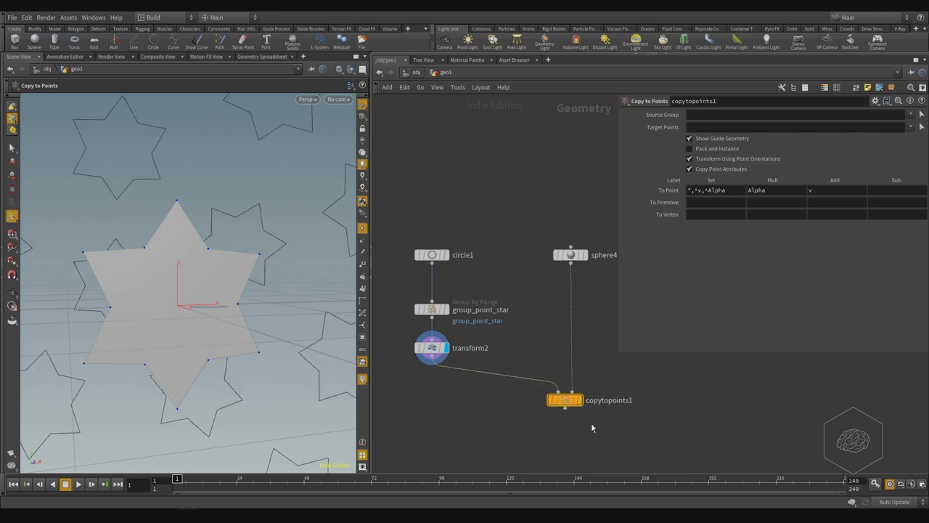
pyautogui.click(578, 401)
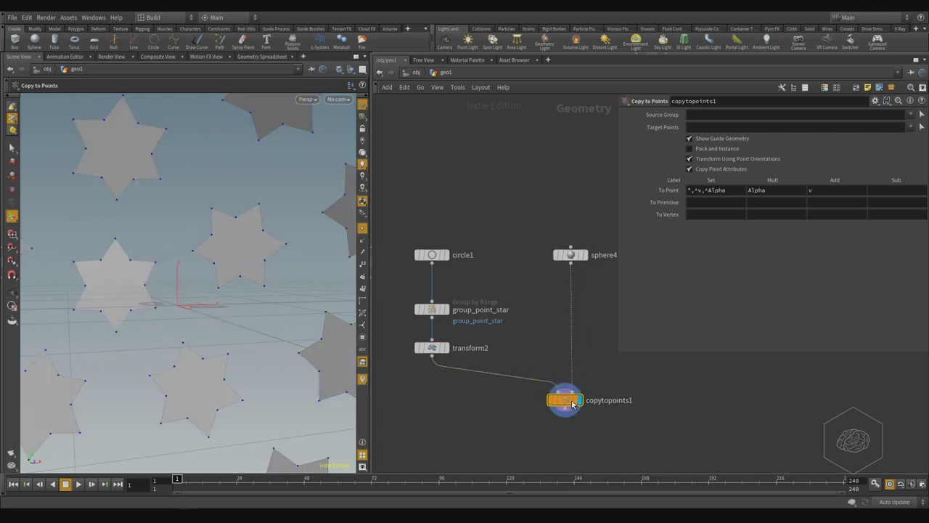
# Step: Orbit and zoom the viewport to inspect the stars scattered across the sphere
pyautogui.press('Escape')
pyautogui.moveTo(174, 193); pyautogui.dragTo(244, 207)
pyautogui.scroll(-10, 207, 249)
pyautogui.moveTo(244, 207)
pyautogui.mouseDown(button='right')
pyautogui.moveTo(257, 193)
pyautogui.moveTo(306, 190)
pyautogui.moveTo(228, 224)
pyautogui.moveTo(231, 215)
pyautogui.mouseUp(button='right')
pyautogui.press('Return')
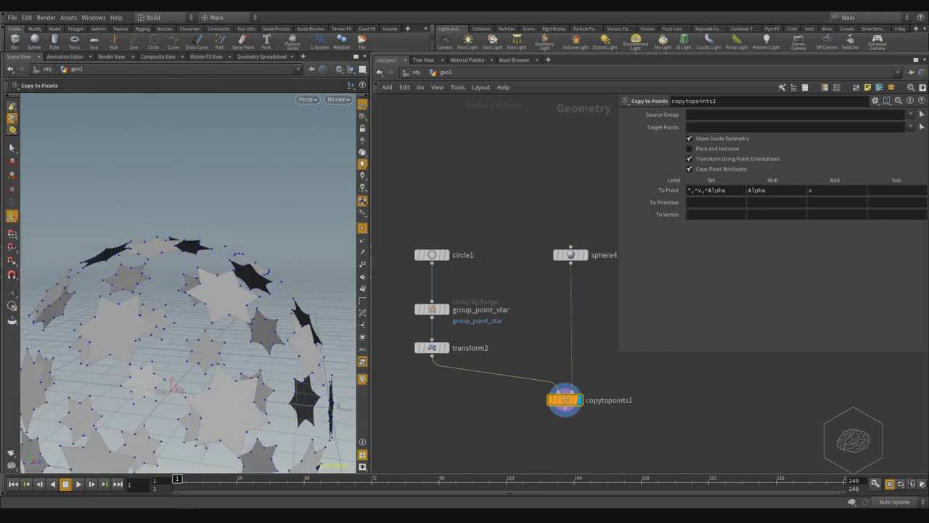
pyautogui.moveTo(208, 257); pyautogui.dragTo(150, 295)
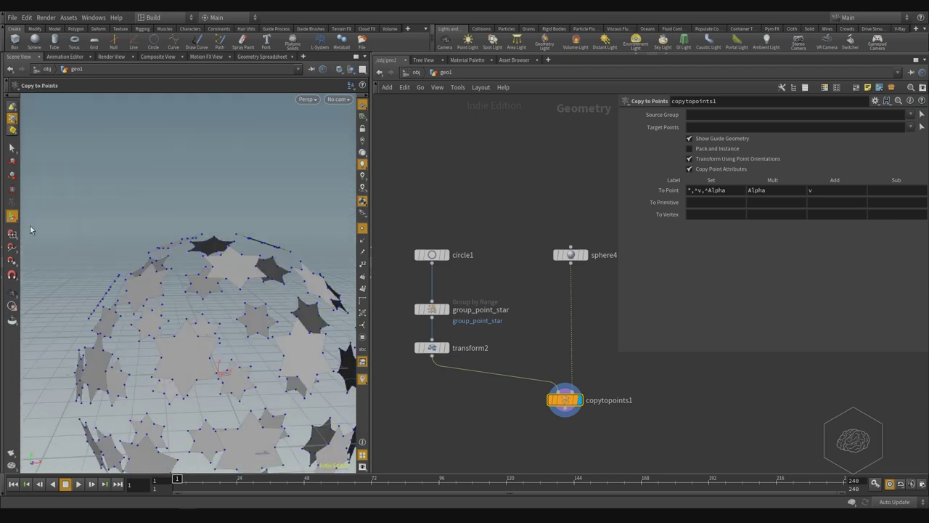
pyautogui.press('Escape')
pyautogui.moveTo(262, 253); pyautogui.dragTo(246, 268)
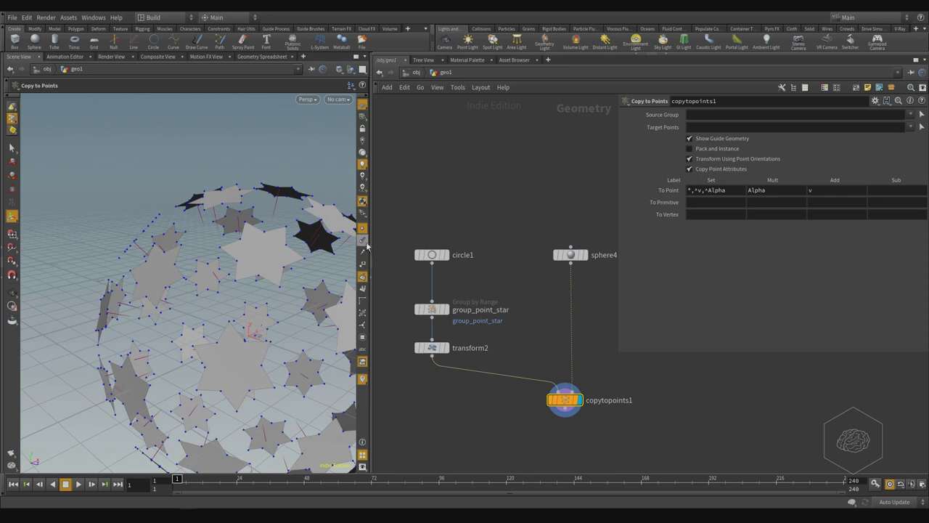
# Step: Display circle1 with its interactive handles, then pan the network editor to empty space
pyautogui.click(444, 255)
pyautogui.click(434, 255)
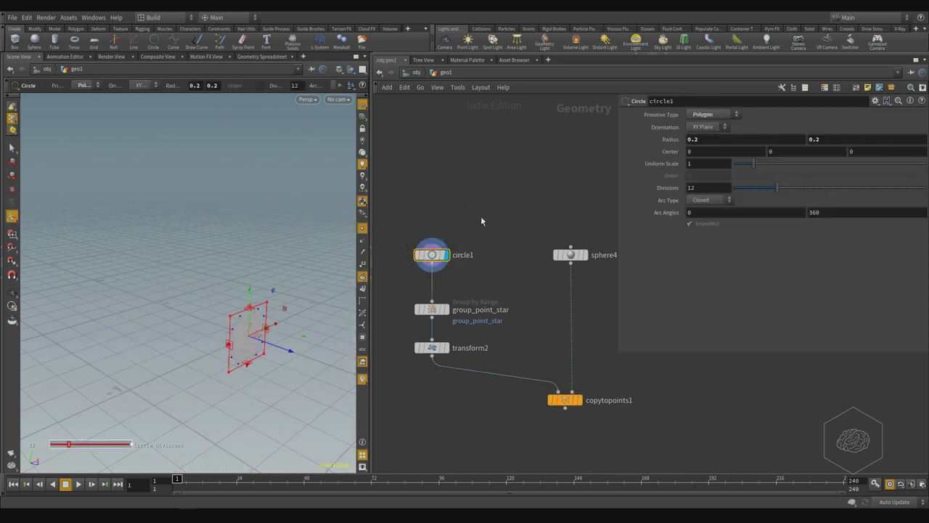
pyautogui.moveTo(254, 280); pyautogui.dragTo(212, 234)
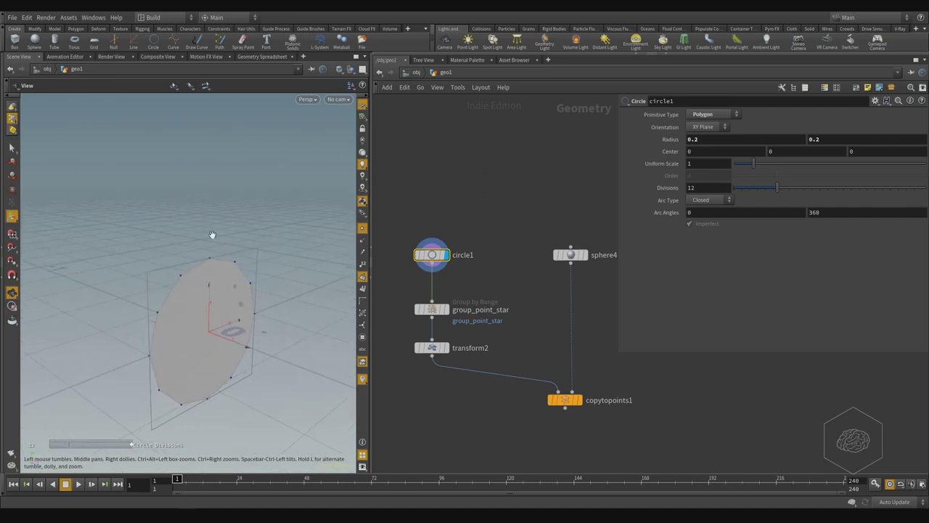
pyautogui.press('Return')
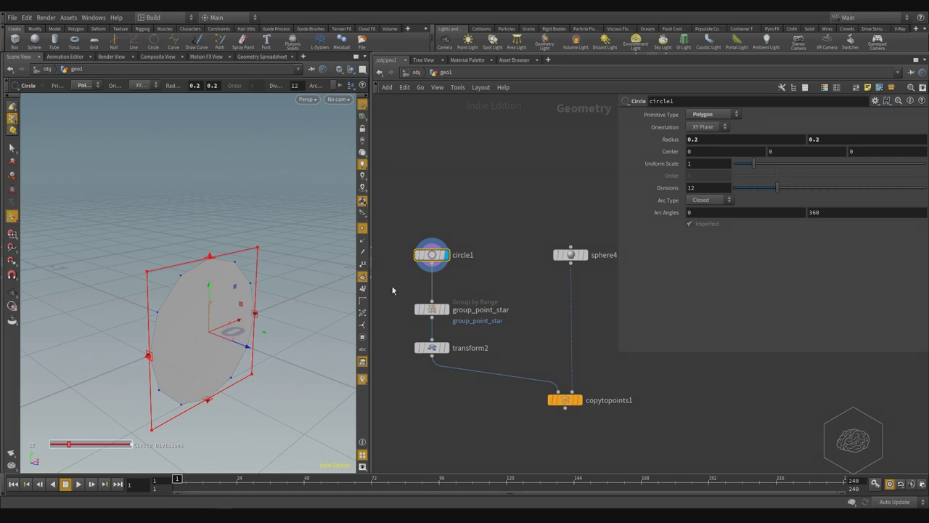
pyautogui.moveTo(535, 252); pyautogui.dragTo(404, 141, button='middle')
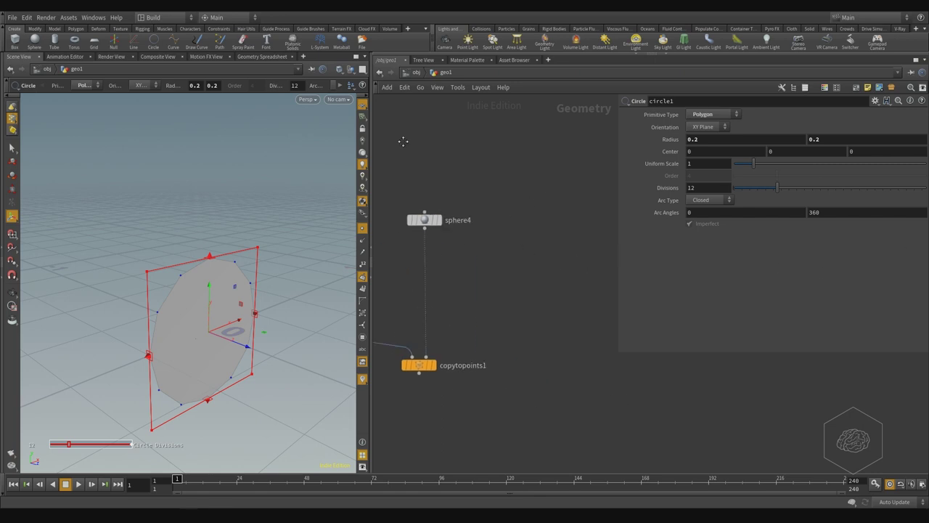
# Step: Hide the parameter panel and sketch labelled points A, B and C
pyautogui.press('p')
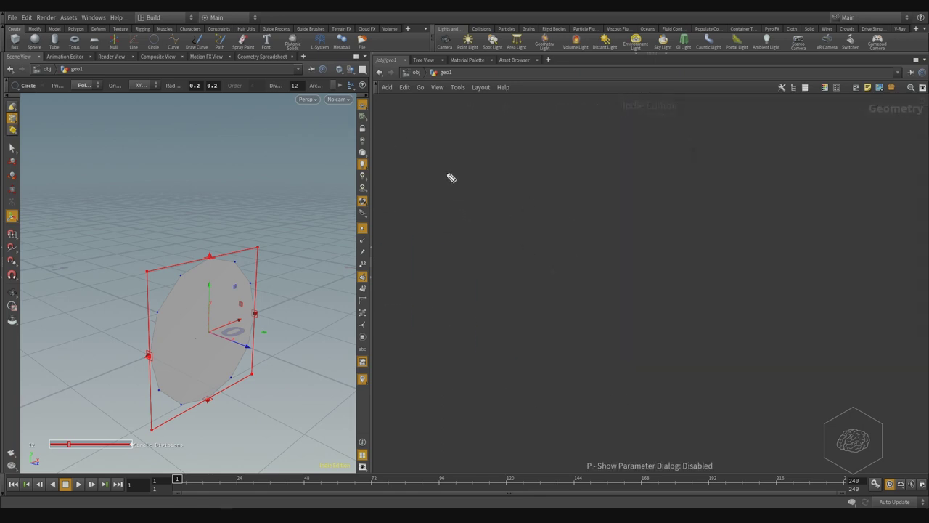
pyautogui.moveTo(435, 216); pyautogui.dragTo(434, 207)
pyautogui.moveTo(608, 151); pyautogui.dragTo(614, 172)
pyautogui.click(601, 127)
pyautogui.click(561, 284)
pyautogui.moveTo(576, 295); pyautogui.dragTo(572, 311)
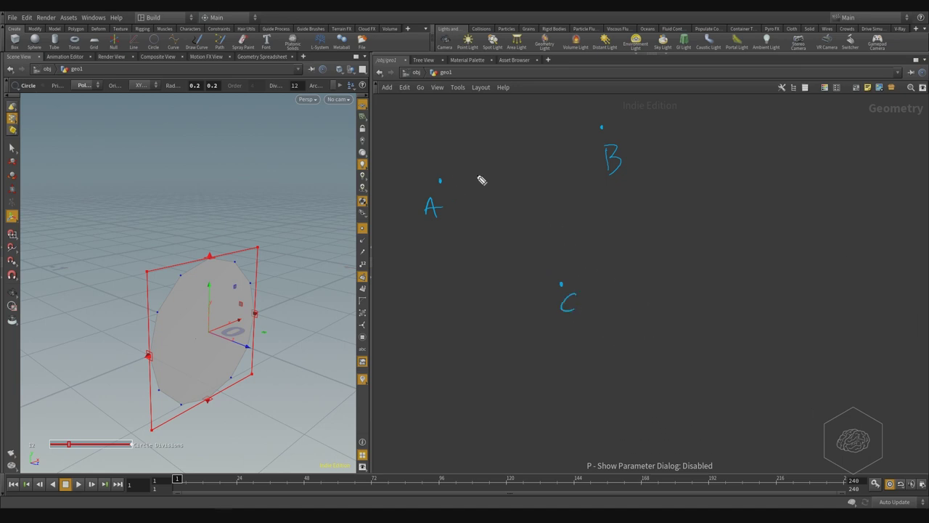
# Step: Write A's coordinate list A(x,y,z) to the right of the points
pyautogui.moveTo(737, 160)
pyautogui.mouseDown()
pyautogui.moveTo(740, 138)
pyautogui.moveTo(745, 160)
pyautogui.mouseUp()
pyautogui.moveTo(759, 130)
pyautogui.mouseDown()
pyautogui.moveTo(756, 165)
pyautogui.moveTo(784, 166)
pyautogui.mouseUp()
pyautogui.moveTo(785, 139)
pyautogui.mouseDown()
pyautogui.moveTo(775, 162)
pyautogui.moveTo(806, 154)
pyautogui.mouseUp()
pyautogui.moveTo(814, 141)
pyautogui.mouseDown()
pyautogui.moveTo(805, 165)
pyautogui.moveTo(842, 164)
pyautogui.mouseUp()
pyautogui.moveTo(845, 126); pyautogui.dragTo(849, 165)
pyautogui.moveTo(737, 214)
pyautogui.mouseDown()
pyautogui.moveTo(754, 194)
pyautogui.moveTo(744, 215)
pyautogui.mouseUp()
# Step: Write the coordinate lists B(x,y,z) and C(x,y,z) below A's
pyautogui.moveTo(766, 182)
pyautogui.mouseDown()
pyautogui.moveTo(763, 214)
pyautogui.moveTo(790, 210)
pyautogui.mouseUp()
pyautogui.moveTo(789, 190)
pyautogui.mouseDown()
pyautogui.moveTo(779, 212)
pyautogui.moveTo(795, 215)
pyautogui.mouseUp()
pyautogui.moveTo(805, 190)
pyautogui.mouseDown()
pyautogui.moveTo(816, 215)
pyautogui.moveTo(840, 214)
pyautogui.mouseUp()
pyautogui.moveTo(853, 171); pyautogui.dragTo(854, 212)
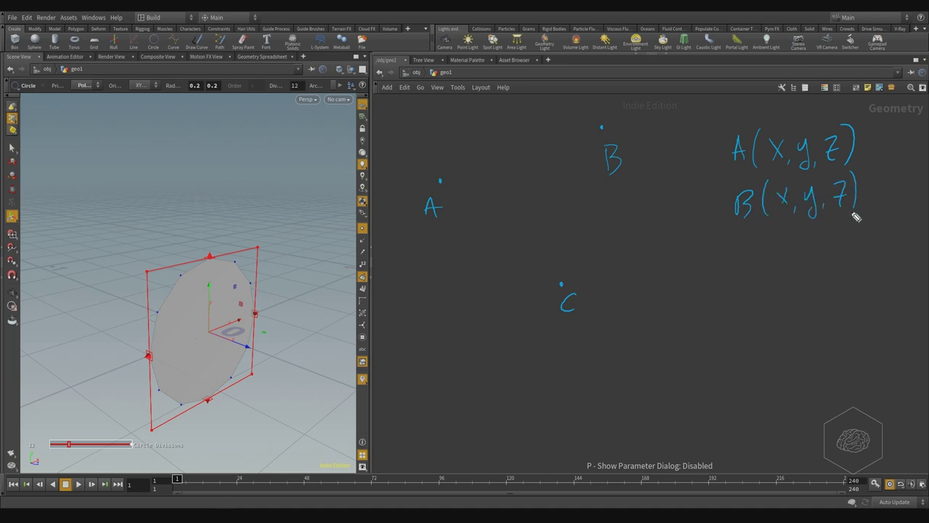
pyautogui.moveTo(754, 237)
pyautogui.mouseDown()
pyautogui.moveTo(755, 254)
pyautogui.moveTo(771, 264)
pyautogui.moveTo(791, 246)
pyautogui.moveTo(784, 250)
pyautogui.moveTo(819, 251)
pyautogui.mouseUp()
pyautogui.moveTo(829, 232)
pyautogui.mouseDown()
pyautogui.moveTo(819, 266)
pyautogui.moveTo(844, 254)
pyautogui.mouseUp()
pyautogui.moveTo(858, 215); pyautogui.dragTo(861, 256)
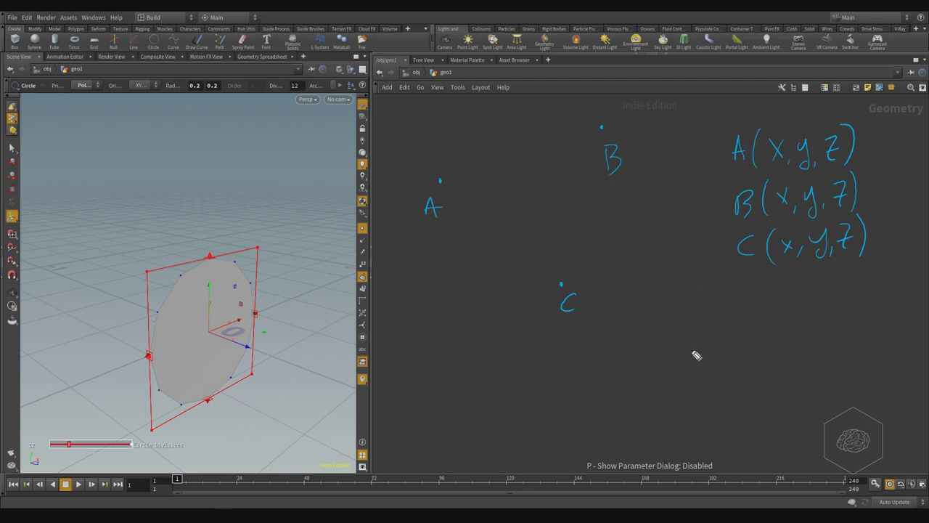
# Step: Sketch a 3D box and mark an origin inside it
pyautogui.moveTo(636, 353); pyautogui.dragTo(775, 287)
pyautogui.moveTo(645, 370); pyautogui.dragTo(643, 453)
pyautogui.moveTo(778, 289); pyautogui.dragTo(774, 396)
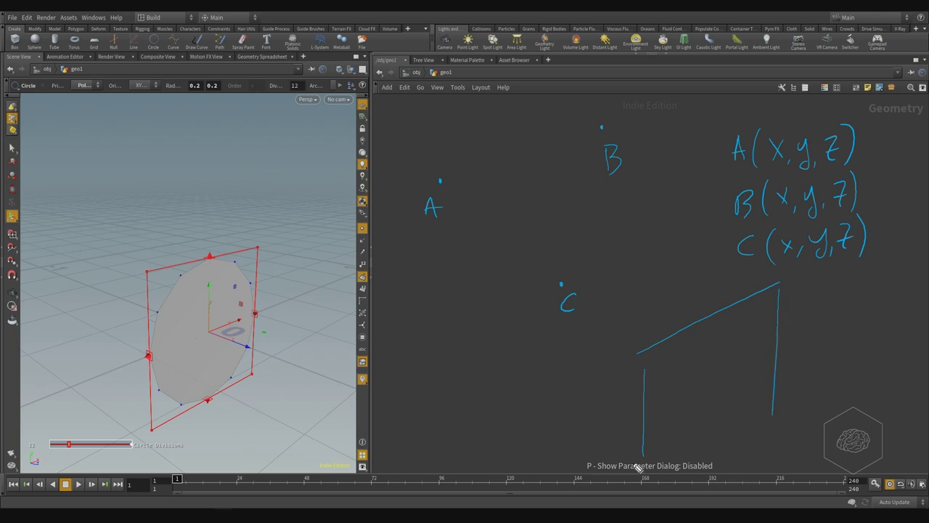
pyautogui.moveTo(640, 457); pyautogui.dragTo(782, 411)
pyautogui.moveTo(715, 316); pyautogui.dragTo(717, 373)
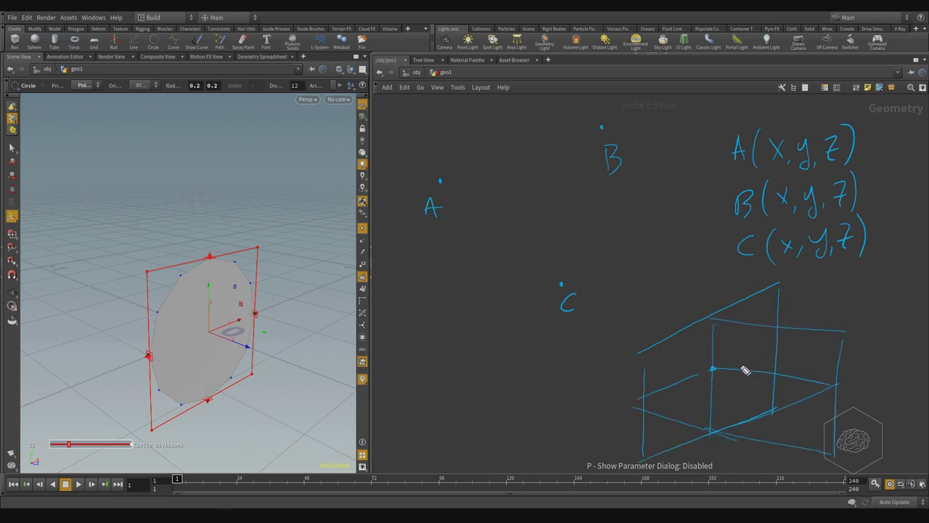
pyautogui.moveTo(720, 376); pyautogui.dragTo(718, 382)
# Step: Draw and label the x, y, z axes, number the coordinate slots 1 2 3, and plot point A
pyautogui.moveTo(712, 325)
pyautogui.mouseDown()
pyautogui.moveTo(713, 388)
pyautogui.moveTo(712, 373)
pyautogui.moveTo(685, 381)
pyautogui.moveTo(707, 370)
pyautogui.moveTo(674, 389)
pyautogui.moveTo(768, 375)
pyautogui.mouseUp()
pyautogui.moveTo(706, 324); pyautogui.dragTo(717, 322)
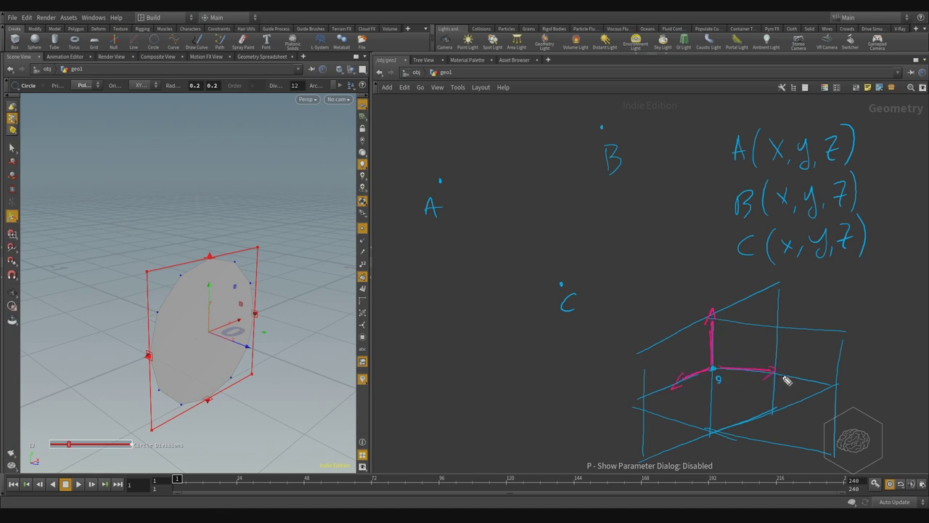
pyautogui.moveTo(780, 373); pyautogui.dragTo(789, 385)
pyautogui.moveTo(790, 373); pyautogui.dragTo(779, 385)
pyautogui.moveTo(701, 280); pyautogui.dragTo(709, 305)
pyautogui.moveTo(645, 392); pyautogui.dragTo(657, 408)
pyautogui.moveTo(696, 277); pyautogui.dragTo(702, 297)
pyautogui.moveTo(771, 109)
pyautogui.mouseDown()
pyautogui.moveTo(780, 129)
pyautogui.moveTo(833, 125)
pyautogui.mouseUp()
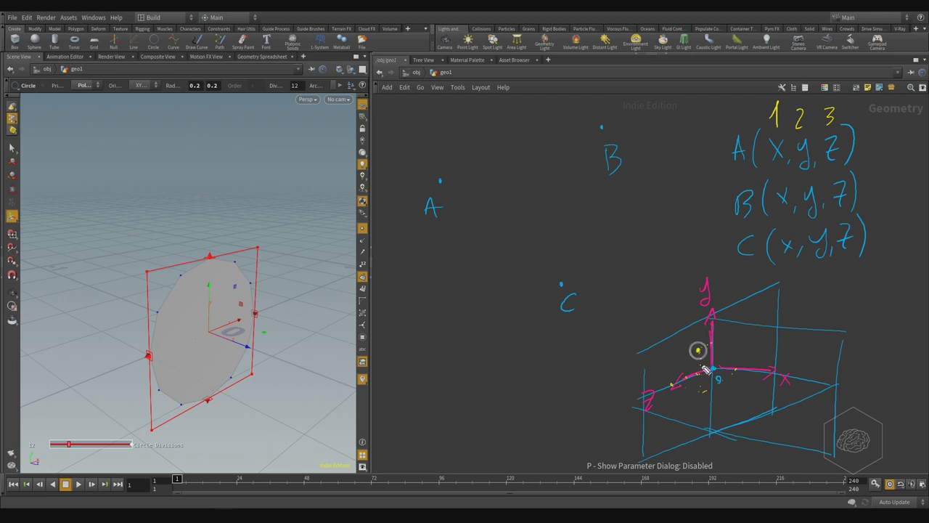
pyautogui.moveTo(676, 355); pyautogui.dragTo(688, 346)
# Step: Plot point B in the axis sketch and trace an orange line from A to B
pyautogui.moveTo(739, 314); pyautogui.dragTo(746, 323)
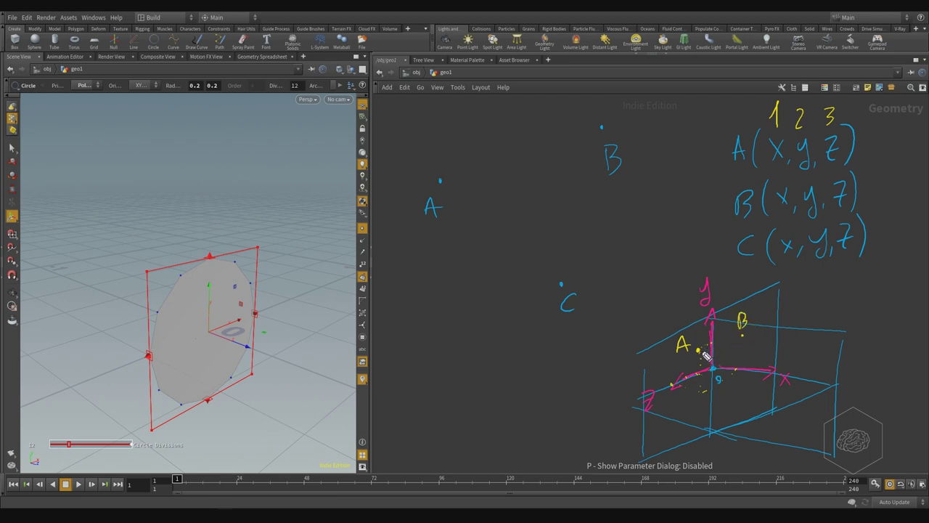
pyautogui.moveTo(699, 350); pyautogui.dragTo(742, 336)
pyautogui.moveTo(701, 351); pyautogui.dragTo(740, 343)
pyautogui.moveTo(715, 353); pyautogui.dragTo(739, 343)
# Step: Draw orange arrows A→B→C→A and shade the triangle inside the axis sketch
pyautogui.moveTo(450, 173)
pyautogui.mouseDown()
pyautogui.moveTo(591, 123)
pyautogui.moveTo(582, 130)
pyautogui.mouseUp()
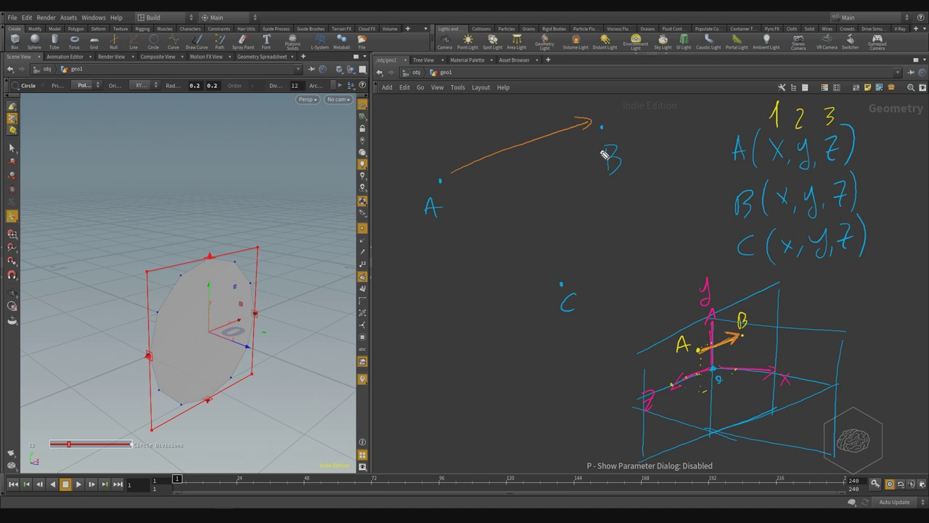
pyautogui.moveTo(600, 145)
pyautogui.mouseDown()
pyautogui.moveTo(574, 271)
pyautogui.moveTo(578, 248)
pyautogui.mouseUp()
pyautogui.moveTo(455, 197); pyautogui.dragTo(549, 277)
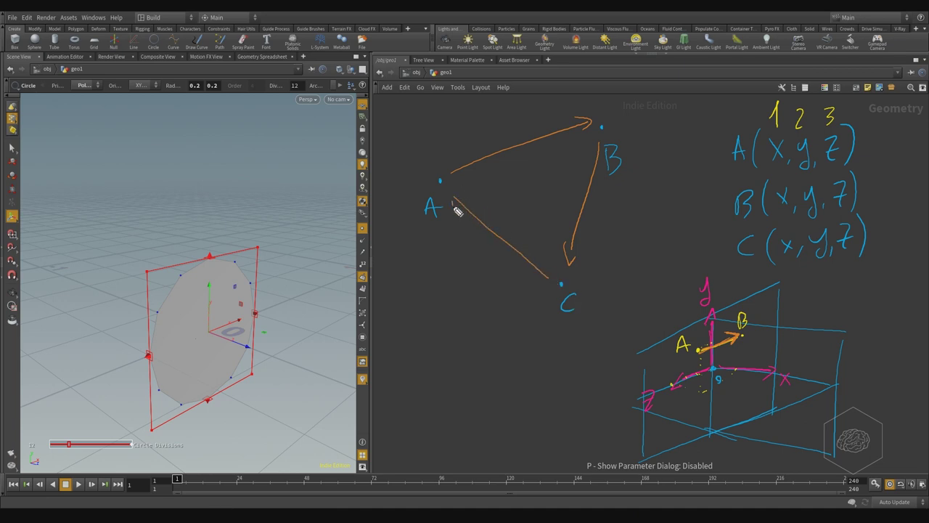
pyautogui.moveTo(454, 204); pyautogui.dragTo(464, 196)
pyautogui.moveTo(714, 366)
pyautogui.mouseDown()
pyautogui.moveTo(734, 389)
pyautogui.moveTo(740, 368)
pyautogui.moveTo(733, 399)
pyautogui.moveTo(742, 395)
pyautogui.moveTo(725, 377)
pyautogui.moveTo(734, 361)
pyautogui.moveTo(715, 363)
pyautogui.moveTo(724, 351)
pyautogui.moveTo(707, 360)
pyautogui.moveTo(721, 348)
pyautogui.moveTo(730, 369)
pyautogui.moveTo(743, 348)
pyautogui.moveTo(719, 376)
pyautogui.moveTo(733, 360)
pyautogui.mouseUp()
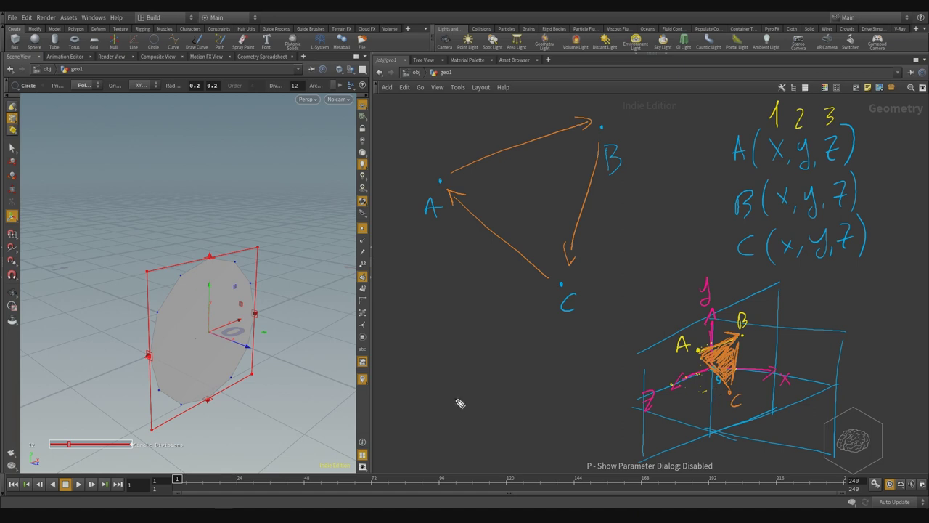
pyautogui.moveTo(538, 410); pyautogui.dragTo(553, 408)
# Step: Draw the perpendicular sides and a corner diagonal, labelling the origin 0 and sides A and B
pyautogui.moveTo(408, 331)
pyautogui.mouseDown()
pyautogui.moveTo(406, 409)
pyautogui.moveTo(520, 405)
pyautogui.mouseUp()
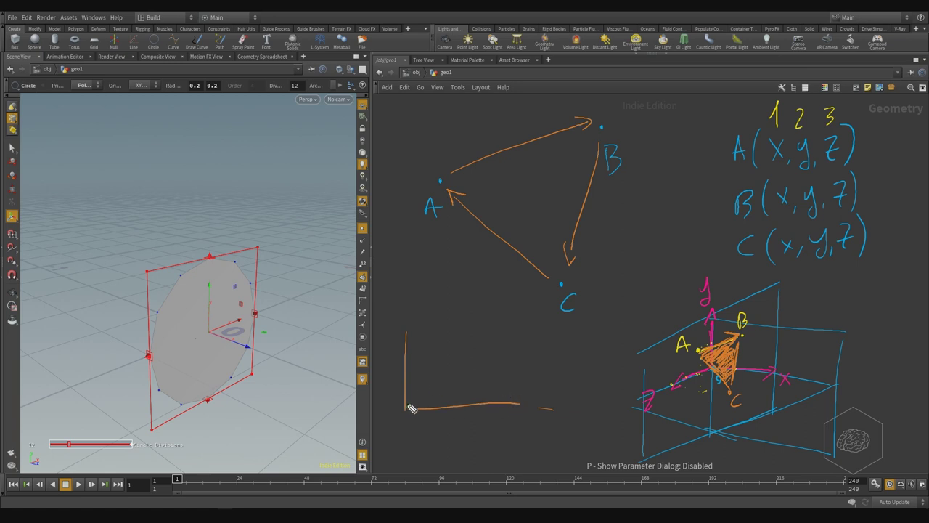
pyautogui.moveTo(407, 407)
pyautogui.mouseDown()
pyautogui.moveTo(481, 360)
pyautogui.moveTo(532, 311)
pyautogui.moveTo(523, 305)
pyautogui.mouseUp()
pyautogui.moveTo(412, 334)
pyautogui.mouseDown()
pyautogui.moveTo(508, 322)
pyautogui.moveTo(509, 388)
pyautogui.mouseUp()
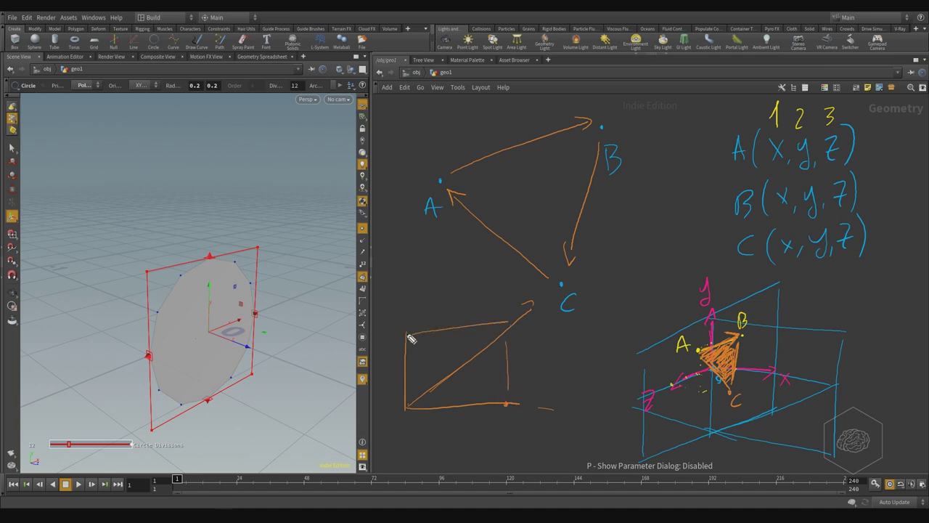
pyautogui.moveTo(403, 425); pyautogui.dragTo(399, 429)
pyautogui.moveTo(500, 433); pyautogui.dragTo(514, 432)
pyautogui.moveTo(503, 426); pyautogui.dragTo(514, 411)
pyautogui.moveTo(400, 334)
pyautogui.mouseDown()
pyautogui.moveTo(408, 328)
pyautogui.moveTo(382, 334)
pyautogui.mouseUp()
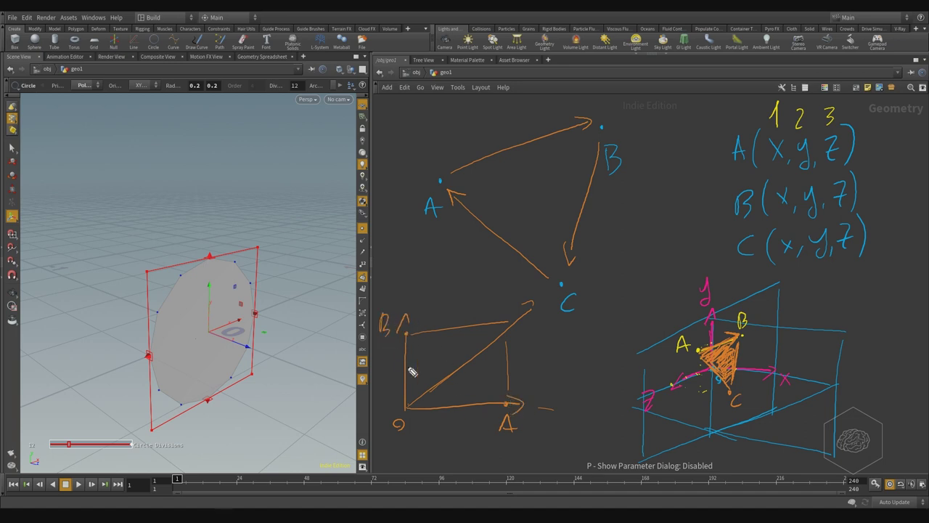
pyautogui.moveTo(405, 386); pyautogui.dragTo(406, 354)
pyautogui.moveTo(408, 392); pyautogui.dragTo(408, 403)
# Step: Complete the rectangle's right, bottom and top edges and highlight the diagonal in magenta
pyautogui.moveTo(500, 275); pyautogui.dragTo(501, 298)
pyautogui.moveTo(503, 342); pyautogui.dragTo(506, 405)
pyautogui.moveTo(505, 299)
pyautogui.mouseDown()
pyautogui.moveTo(509, 394)
pyautogui.moveTo(506, 311)
pyautogui.moveTo(507, 372)
pyautogui.moveTo(504, 332)
pyautogui.mouseUp()
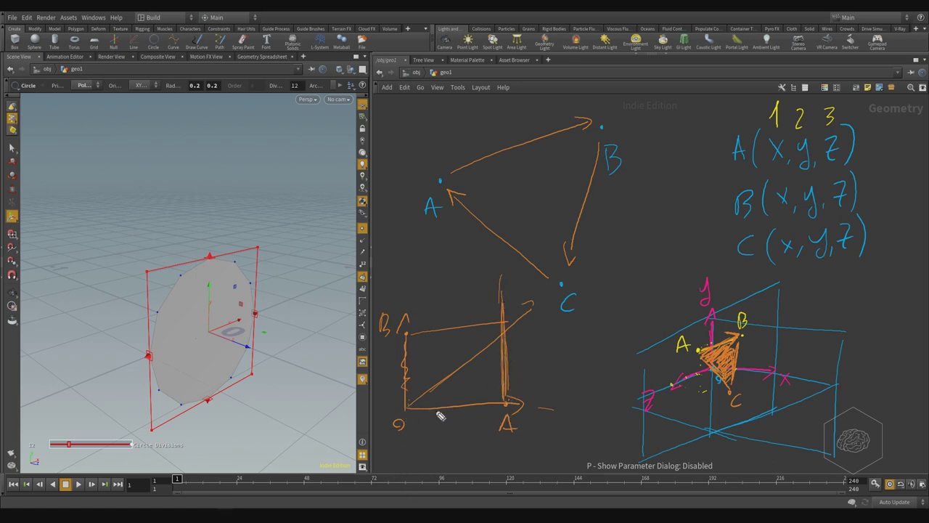
pyautogui.moveTo(442, 410); pyautogui.dragTo(572, 406)
pyautogui.moveTo(498, 410); pyautogui.dragTo(424, 411)
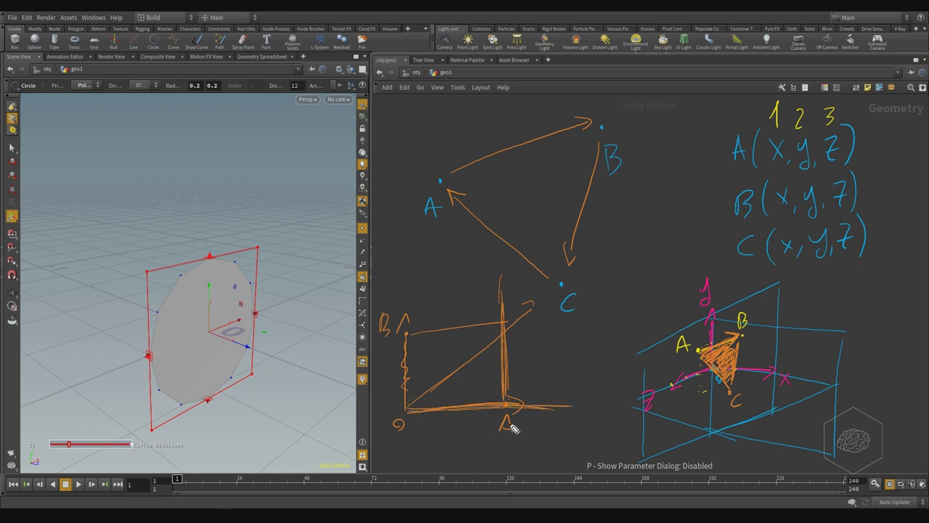
pyautogui.moveTo(398, 335)
pyautogui.mouseDown()
pyautogui.moveTo(486, 339)
pyautogui.moveTo(465, 333)
pyautogui.moveTo(506, 341)
pyautogui.moveTo(498, 340)
pyautogui.moveTo(512, 329)
pyautogui.moveTo(409, 410)
pyautogui.moveTo(521, 327)
pyautogui.moveTo(414, 408)
pyautogui.moveTo(509, 338)
pyautogui.moveTo(440, 390)
pyautogui.moveTo(489, 350)
pyautogui.moveTo(472, 367)
pyautogui.mouseUp()
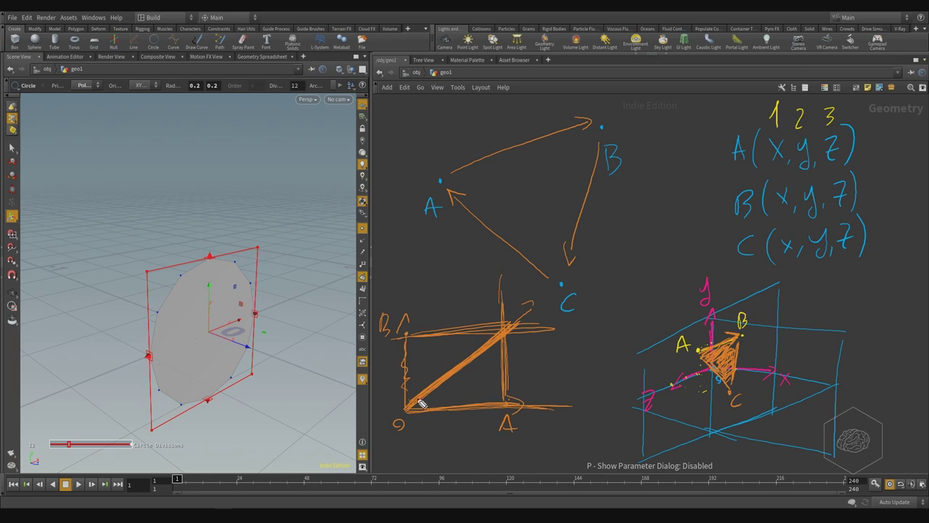
pyautogui.moveTo(413, 408)
pyautogui.mouseDown()
pyautogui.moveTo(525, 322)
pyautogui.moveTo(410, 406)
pyautogui.moveTo(514, 324)
pyautogui.moveTo(424, 401)
pyautogui.moveTo(480, 358)
pyautogui.moveTo(493, 318)
pyautogui.moveTo(528, 322)
pyautogui.mouseUp()
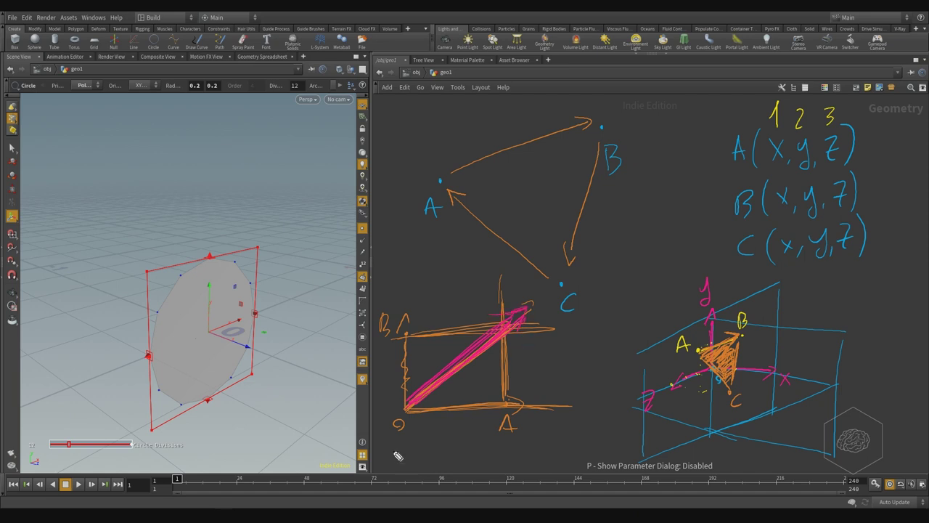
# Step: Caption the diagram 'VECTOR A + VECTOR B' and retrace triangle ABC's edges in magenta
pyautogui.moveTo(398, 456)
pyautogui.mouseDown()
pyautogui.moveTo(421, 471)
pyautogui.moveTo(430, 461)
pyautogui.moveTo(475, 476)
pyautogui.moveTo(504, 453)
pyautogui.moveTo(532, 449)
pyautogui.moveTo(533, 467)
pyautogui.moveTo(548, 451)
pyautogui.moveTo(561, 465)
pyautogui.moveTo(588, 462)
pyautogui.mouseUp()
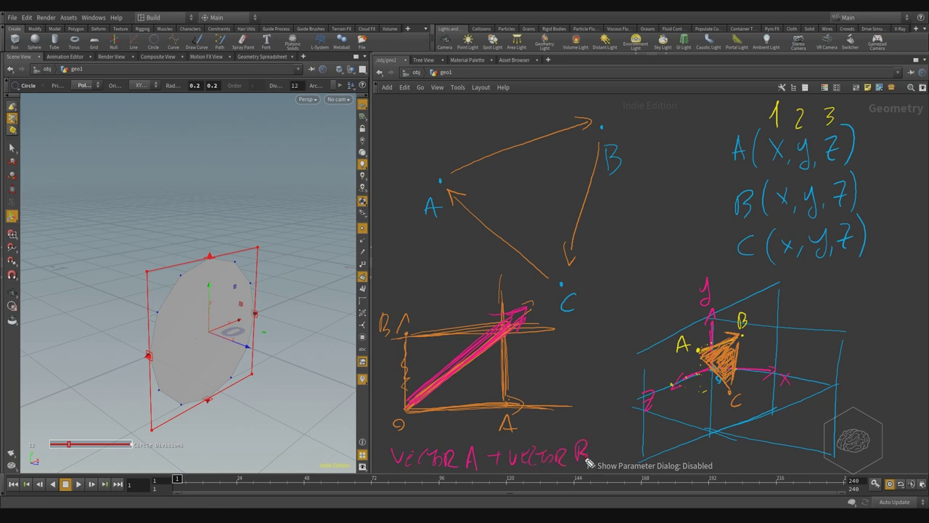
pyautogui.moveTo(444, 385)
pyautogui.mouseDown()
pyautogui.moveTo(497, 340)
pyautogui.moveTo(494, 323)
pyautogui.moveTo(522, 321)
pyautogui.moveTo(526, 339)
pyautogui.moveTo(503, 324)
pyautogui.moveTo(515, 329)
pyautogui.moveTo(523, 318)
pyautogui.moveTo(520, 333)
pyautogui.moveTo(514, 328)
pyautogui.moveTo(408, 406)
pyautogui.mouseUp()
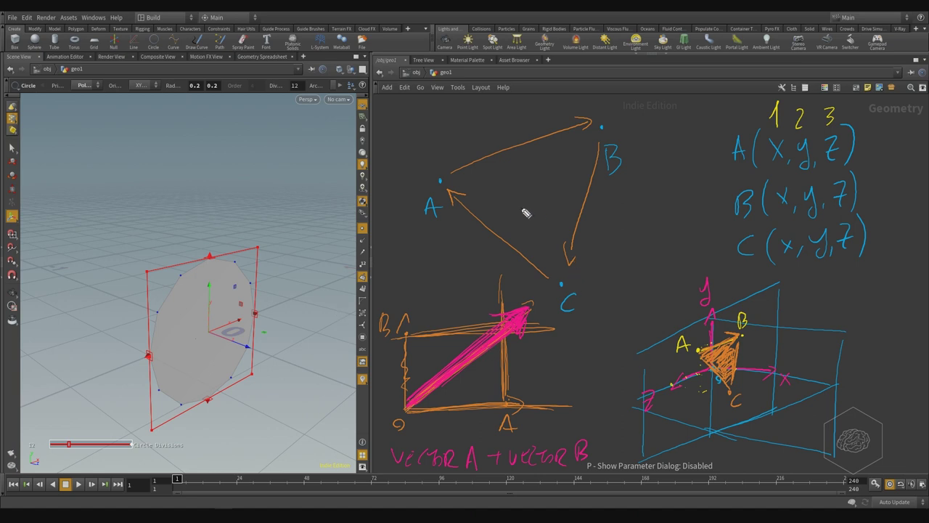
pyautogui.moveTo(453, 172); pyautogui.dragTo(589, 124)
pyautogui.moveTo(601, 144); pyautogui.dragTo(570, 259)
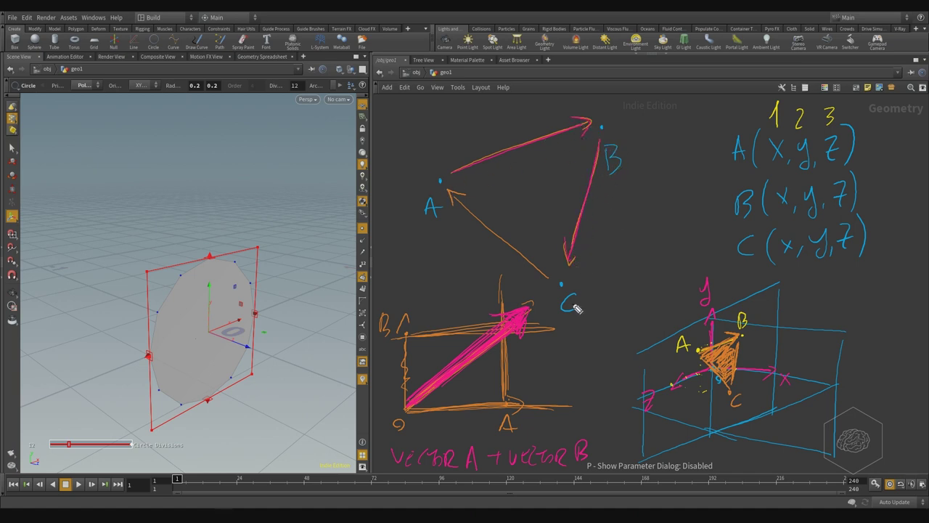
pyautogui.moveTo(456, 197); pyautogui.dragTo(558, 272)
pyautogui.moveTo(538, 183)
pyautogui.mouseDown()
pyautogui.moveTo(671, 162)
pyautogui.moveTo(651, 179)
pyautogui.mouseUp()
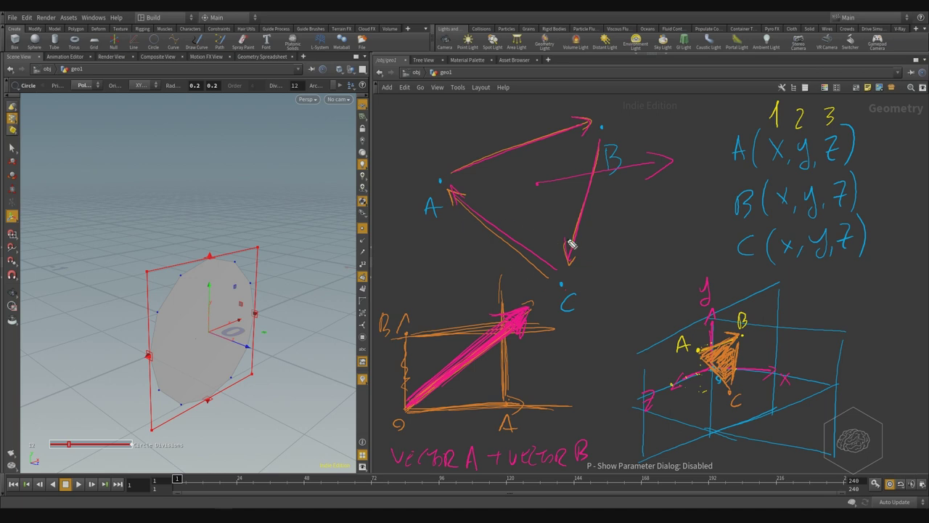
# Step: Sketch a quadrilateral plane with an upward normal arrow, a dashed downward arrow and a small cross
pyautogui.press('e')
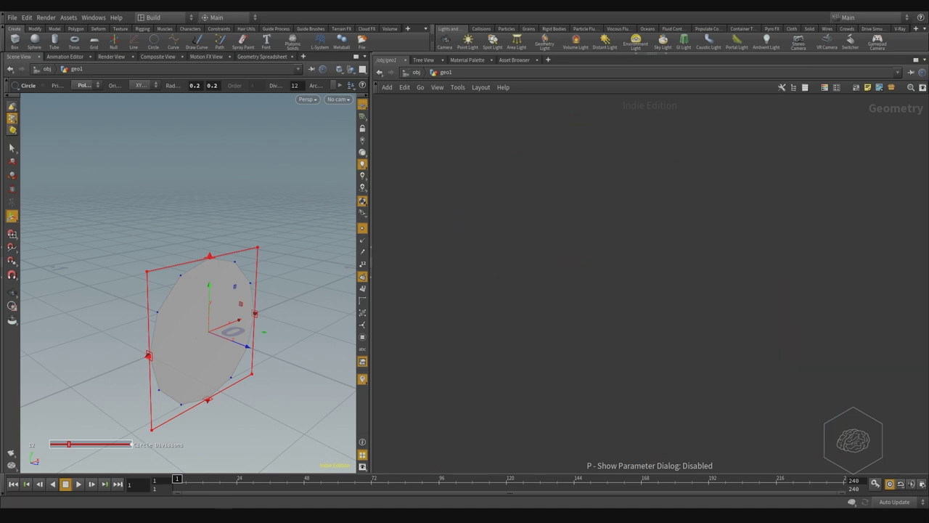
pyautogui.moveTo(479, 258)
pyautogui.mouseDown()
pyautogui.moveTo(559, 230)
pyautogui.moveTo(521, 300)
pyautogui.moveTo(668, 402)
pyautogui.mouseUp()
pyautogui.moveTo(647, 197); pyautogui.dragTo(792, 289)
pyautogui.moveTo(799, 295); pyautogui.dragTo(667, 402)
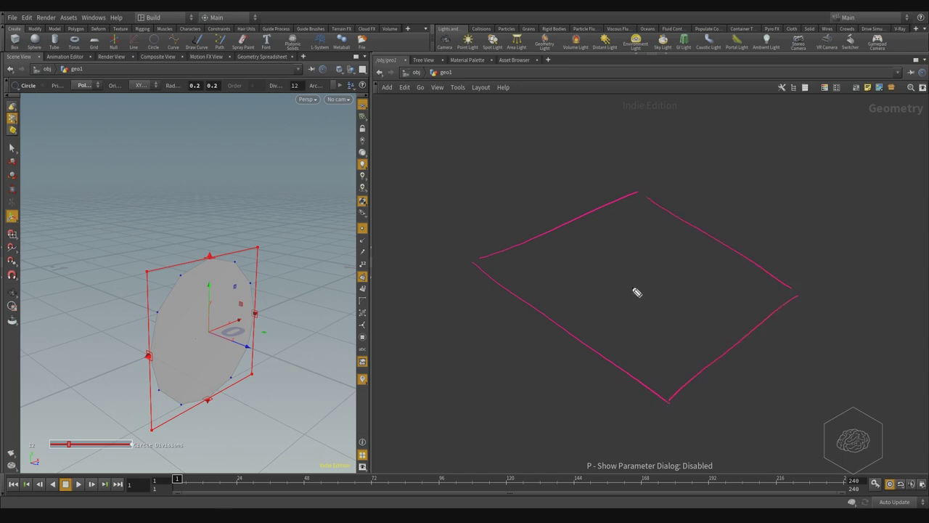
pyautogui.moveTo(637, 285)
pyautogui.mouseDown()
pyautogui.moveTo(689, 138)
pyautogui.moveTo(701, 137)
pyautogui.mouseUp()
pyautogui.moveTo(627, 300); pyautogui.dragTo(625, 306)
pyautogui.moveTo(617, 324); pyautogui.dragTo(613, 332)
pyautogui.moveTo(608, 345); pyautogui.dragTo(594, 369)
pyautogui.moveTo(587, 378); pyautogui.dragTo(583, 385)
pyautogui.moveTo(580, 391); pyautogui.dragTo(577, 416)
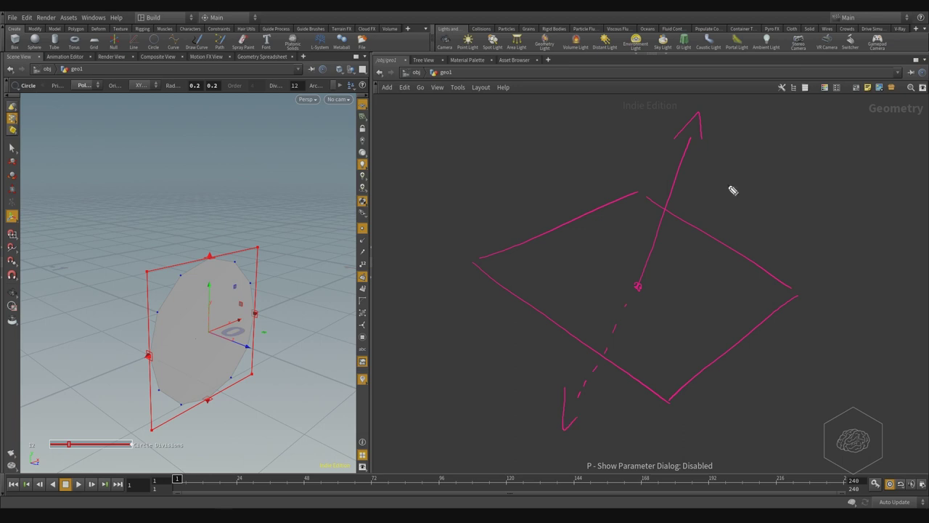
pyautogui.moveTo(730, 185); pyautogui.dragTo(754, 193)
pyautogui.moveTo(750, 173); pyautogui.dragTo(744, 208)
pyautogui.moveTo(624, 409); pyautogui.dragTo(663, 419)
# Step: Label the sketch NORMALS, circle its marks and the normal display options, then clear every annotation
pyautogui.moveTo(387, 368)
pyautogui.mouseDown()
pyautogui.moveTo(403, 387)
pyautogui.moveTo(507, 399)
pyautogui.mouseUp()
pyautogui.moveTo(378, 413); pyautogui.dragTo(527, 403)
pyautogui.moveTo(748, 156); pyautogui.dragTo(720, 218)
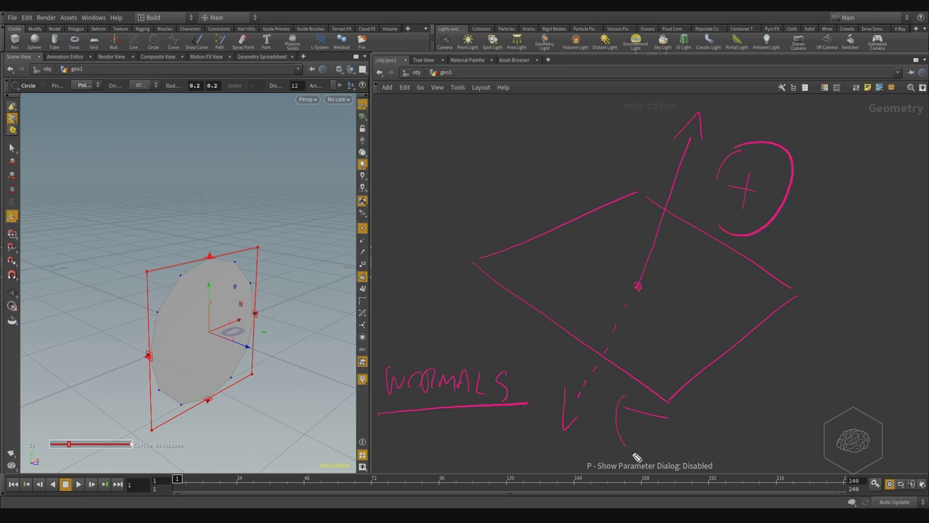
pyautogui.moveTo(632, 453); pyautogui.dragTo(603, 431)
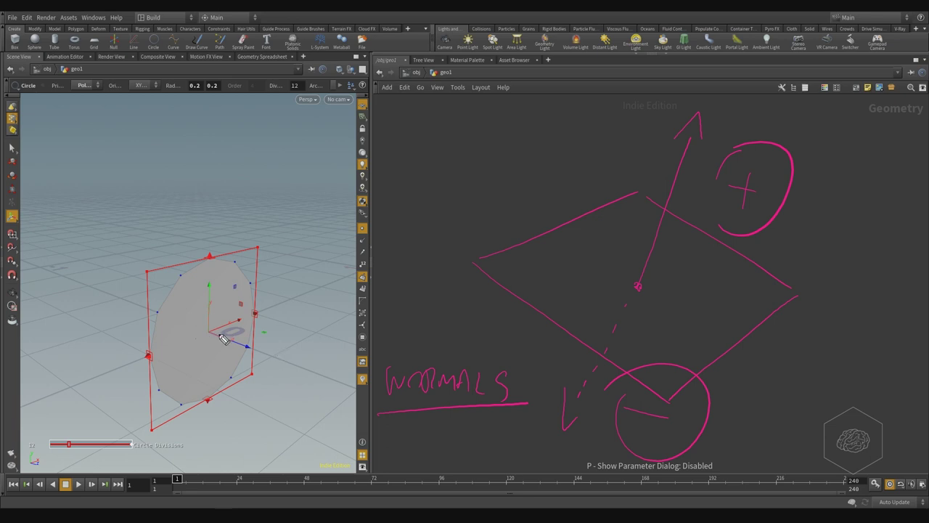
pyautogui.moveTo(216, 338)
pyautogui.mouseDown()
pyautogui.moveTo(280, 354)
pyautogui.moveTo(265, 363)
pyautogui.moveTo(282, 347)
pyautogui.moveTo(292, 352)
pyautogui.mouseUp()
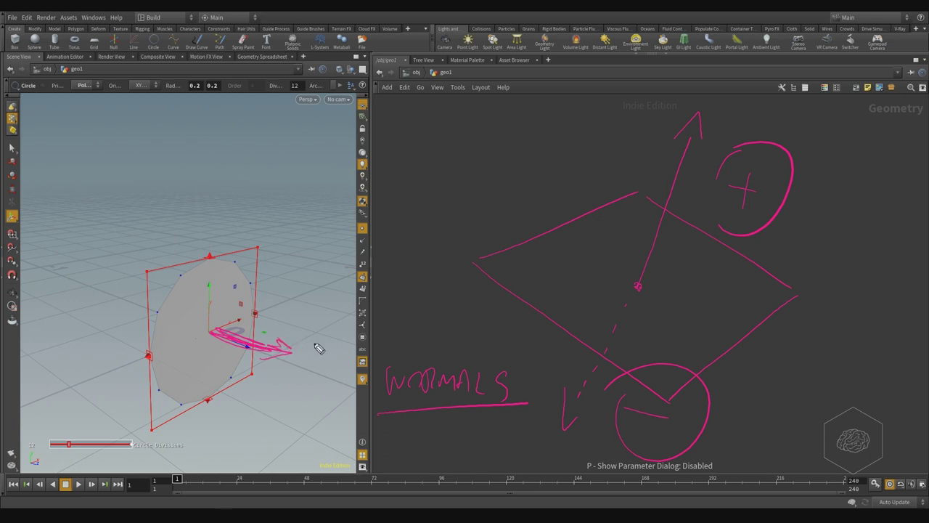
pyautogui.moveTo(366, 255)
pyautogui.mouseDown()
pyautogui.moveTo(374, 249)
pyautogui.moveTo(347, 276)
pyautogui.mouseUp()
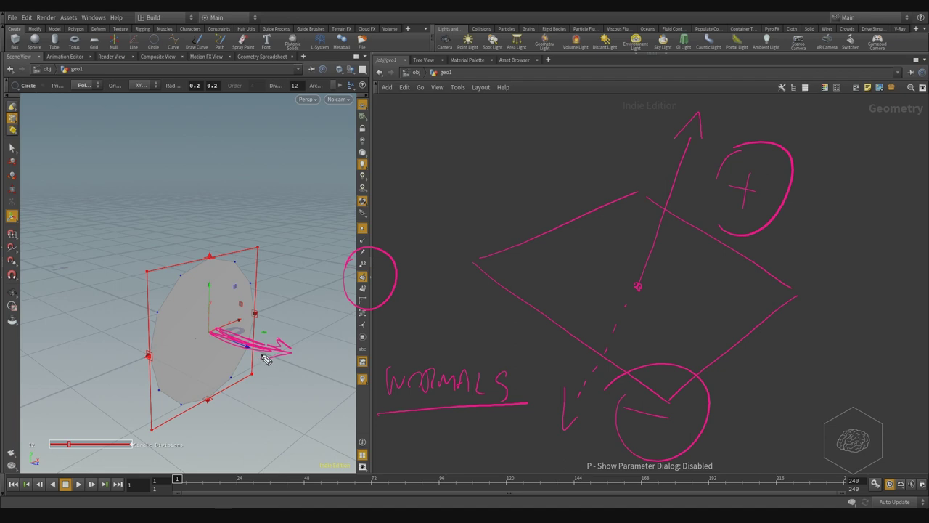
pyautogui.press('Escape')
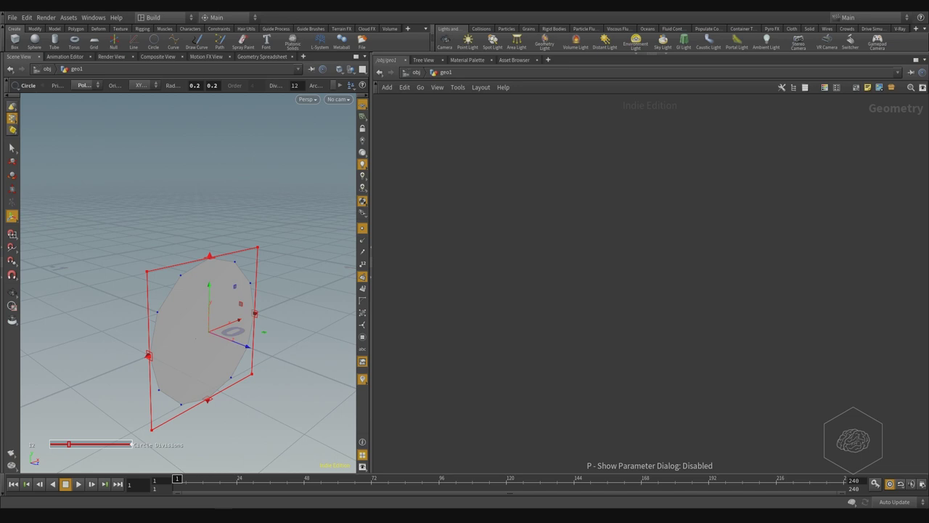
# Step: Draw a letter A, green, red and blue axis arrows from a point, and a thick magenta up-right arrow
pyautogui.moveTo(592, 365)
pyautogui.mouseDown()
pyautogui.moveTo(614, 319)
pyautogui.moveTo(626, 369)
pyautogui.mouseUp()
pyautogui.moveTo(626, 339); pyautogui.dragTo(595, 342)
pyautogui.moveTo(616, 276)
pyautogui.mouseDown()
pyautogui.moveTo(678, 328)
pyautogui.moveTo(667, 327)
pyautogui.mouseUp()
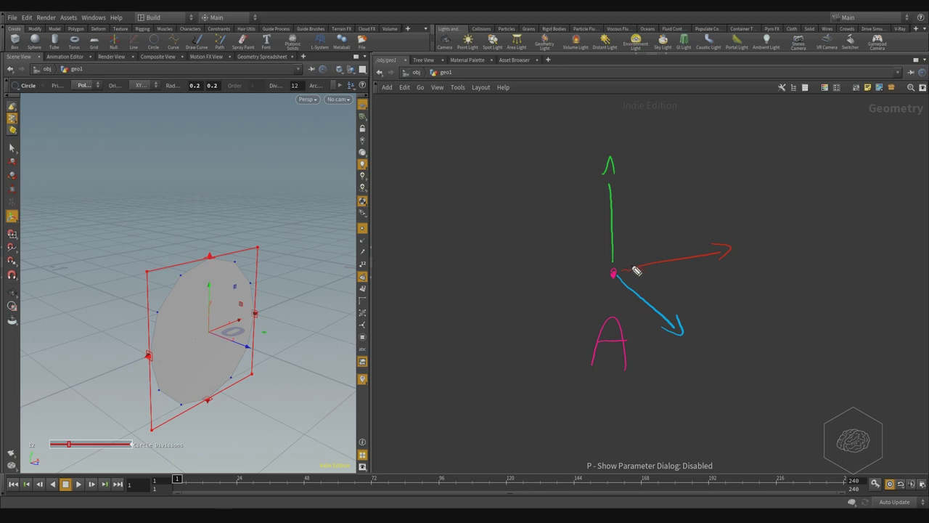
pyautogui.moveTo(633, 254)
pyautogui.mouseDown()
pyautogui.moveTo(693, 163)
pyautogui.moveTo(626, 263)
pyautogui.mouseUp()
pyautogui.moveTo(671, 155)
pyautogui.mouseDown()
pyautogui.moveTo(712, 139)
pyautogui.moveTo(703, 176)
pyautogui.moveTo(677, 164)
pyautogui.moveTo(689, 165)
pyautogui.moveTo(695, 151)
pyautogui.moveTo(706, 149)
pyautogui.mouseUp()
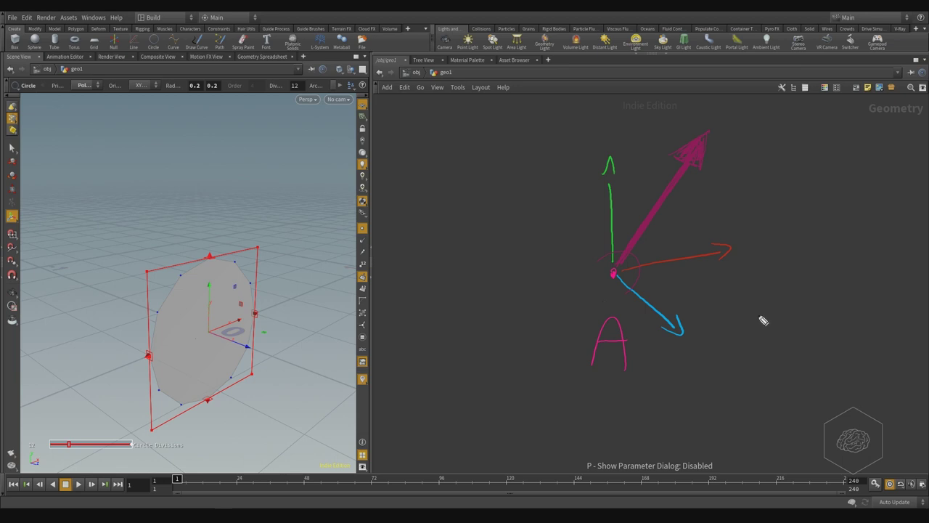
# Step: Add dark-red curves and a pink hatched surface patch beside the red arrow, then erase all sketches
pyautogui.moveTo(771, 401)
pyautogui.mouseDown()
pyautogui.moveTo(724, 290)
pyautogui.moveTo(811, 251)
pyautogui.moveTo(765, 288)
pyautogui.moveTo(829, 291)
pyautogui.moveTo(812, 307)
pyautogui.moveTo(803, 260)
pyautogui.mouseUp()
pyautogui.moveTo(767, 332)
pyautogui.mouseDown()
pyautogui.moveTo(768, 323)
pyautogui.moveTo(772, 373)
pyautogui.moveTo(757, 347)
pyautogui.moveTo(771, 356)
pyautogui.mouseUp()
pyautogui.moveTo(800, 261)
pyautogui.mouseDown()
pyautogui.moveTo(811, 294)
pyautogui.moveTo(819, 268)
pyautogui.mouseUp()
pyautogui.moveTo(725, 356)
pyautogui.mouseDown()
pyautogui.moveTo(728, 342)
pyautogui.moveTo(736, 357)
pyautogui.mouseUp()
pyautogui.moveTo(772, 266)
pyautogui.mouseDown()
pyautogui.moveTo(819, 206)
pyautogui.moveTo(789, 280)
pyautogui.mouseUp()
pyautogui.moveTo(857, 311)
pyautogui.mouseDown()
pyautogui.moveTo(869, 356)
pyautogui.moveTo(871, 344)
pyautogui.mouseUp()
pyautogui.press('Escape')
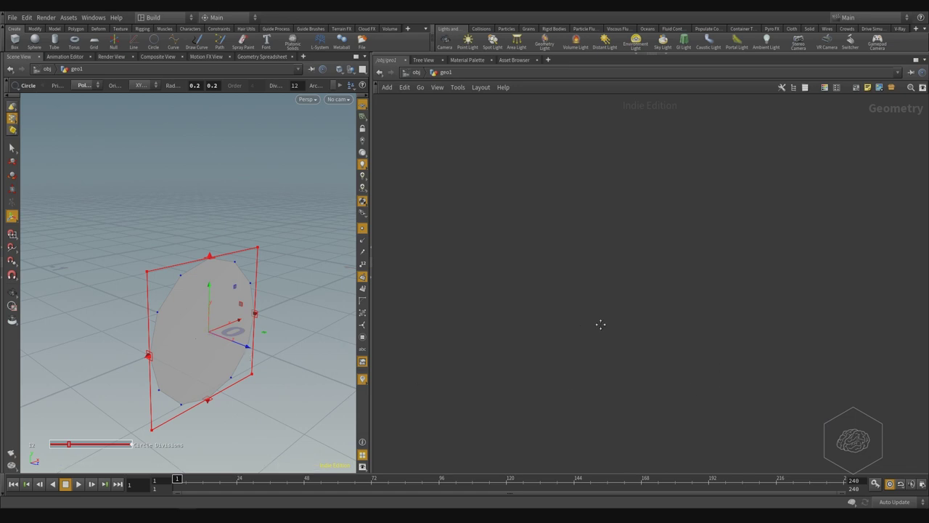
# Step: Pan the network to sphere4 and set its display flag so it shows alone
pyautogui.moveTo(600, 323); pyautogui.dragTo(730, 330, button='middle')
pyautogui.scroll(5, 510, 348)
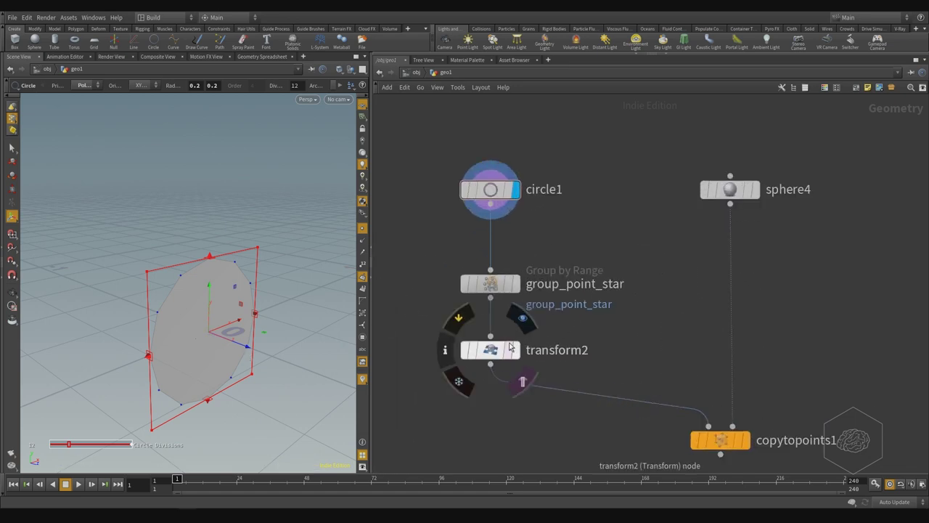
pyautogui.scroll(-4, 510, 348)
pyautogui.moveTo(545, 329); pyautogui.dragTo(479, 323, button='middle')
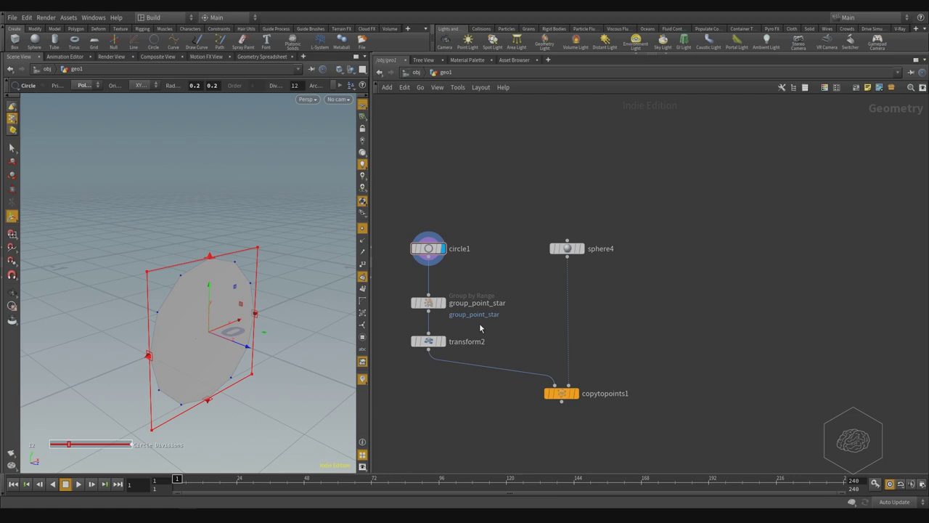
pyautogui.click(565, 249)
pyautogui.click(580, 249)
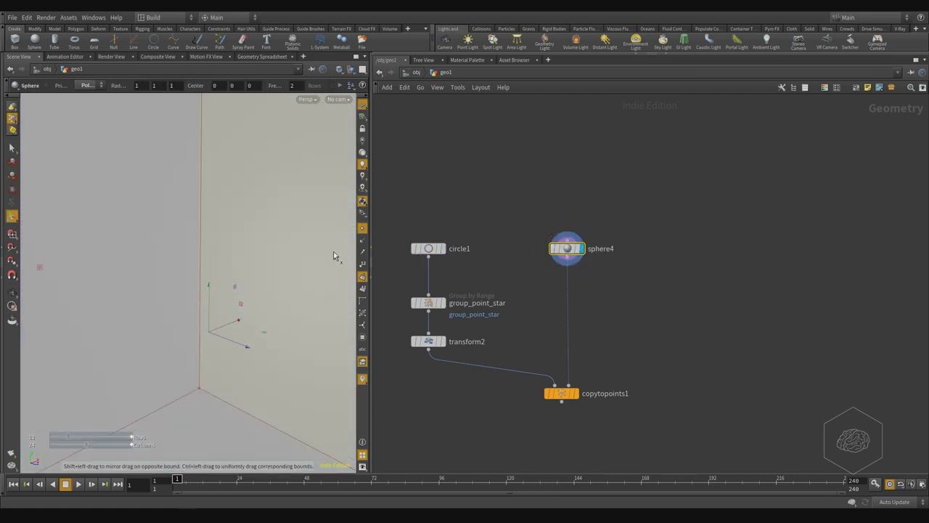
# Step: Turn on point normal display for the sphere, orbit around it, and bring up Display Options with D
pyautogui.press('Escape')
pyautogui.scroll(-10, 263, 273)
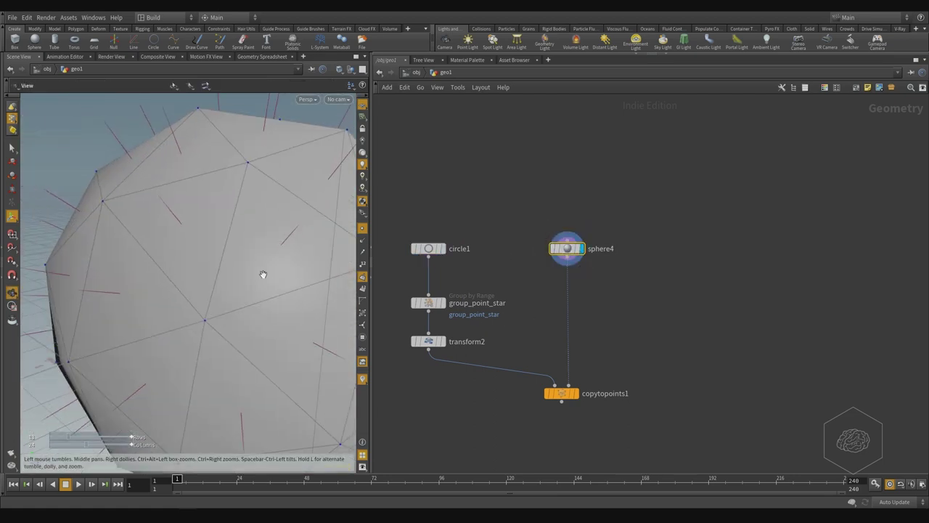
pyautogui.moveTo(297, 283); pyautogui.dragTo(255, 276)
pyautogui.press('Return')
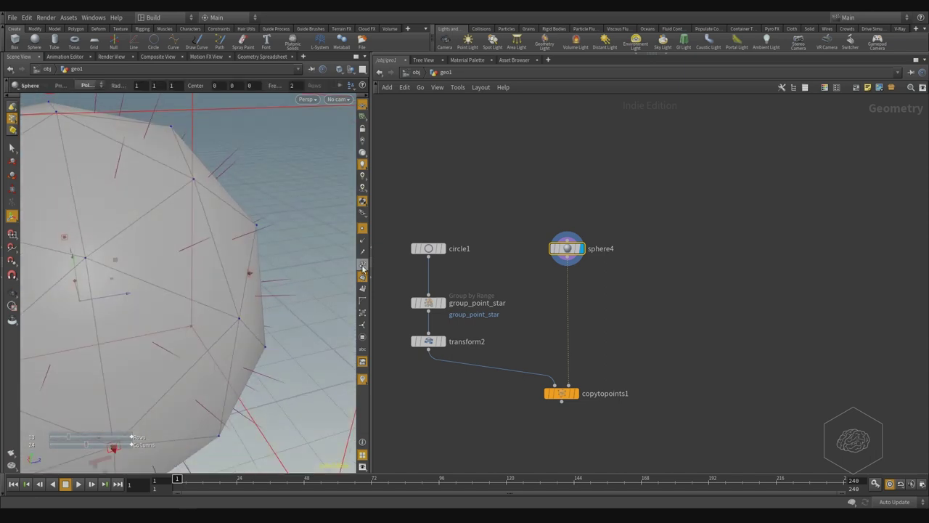
pyautogui.click(363, 239)
pyautogui.press('Escape')
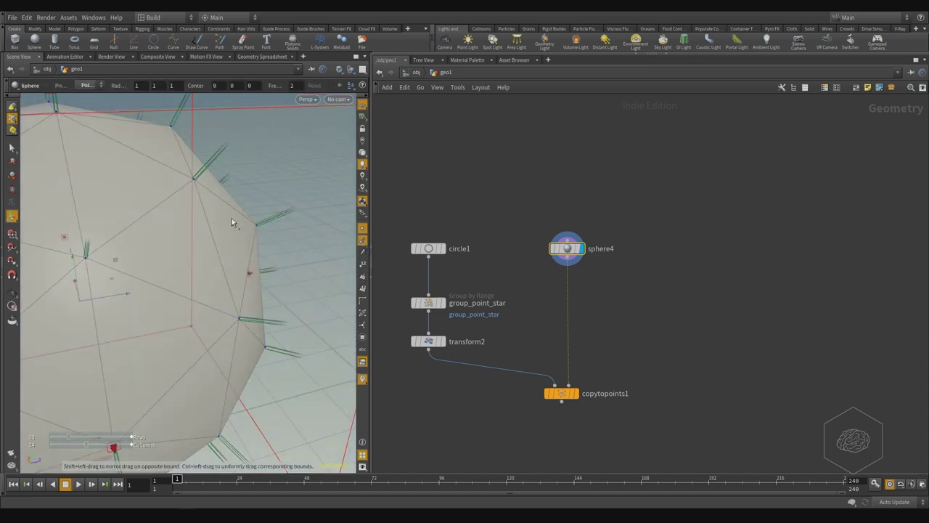
pyautogui.moveTo(211, 186); pyautogui.dragTo(252, 218)
pyautogui.press('Return')
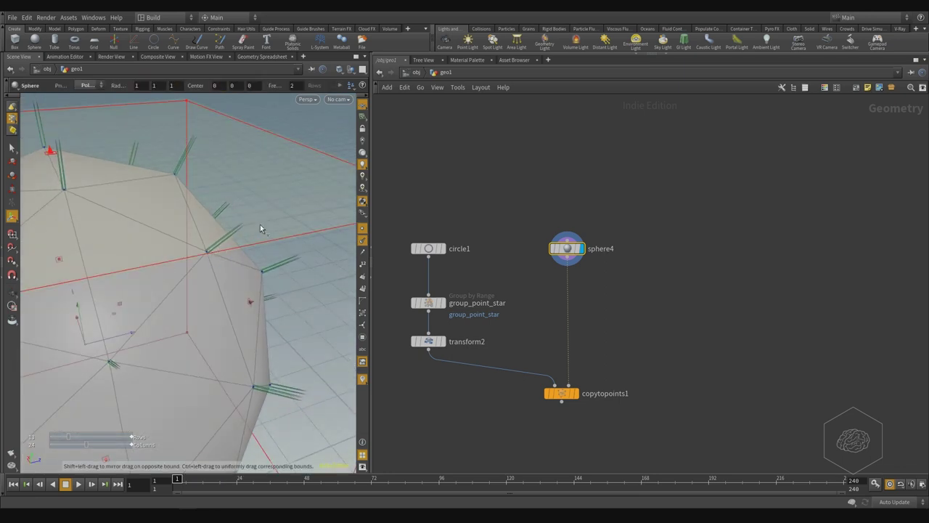
pyautogui.press('d')
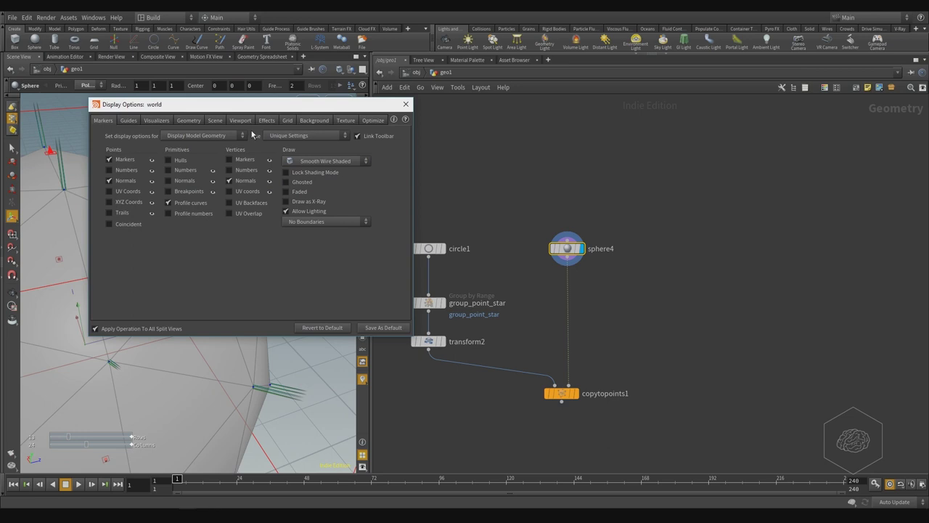
# Step: On the Guides tab raise Scale Normal from 0.2 to 1 and close Display Options
pyautogui.moveTo(222, 107); pyautogui.dragTo(250, 117)
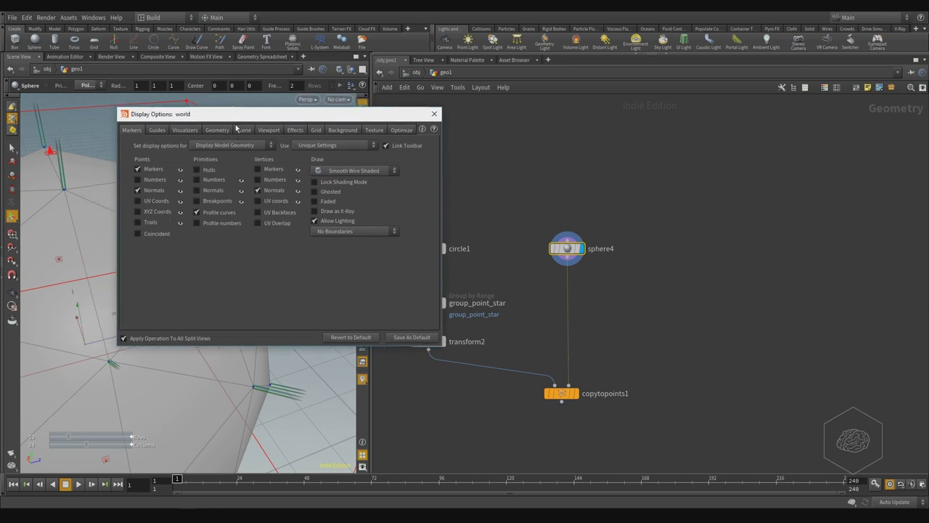
pyautogui.click(185, 131)
pyautogui.click(156, 130)
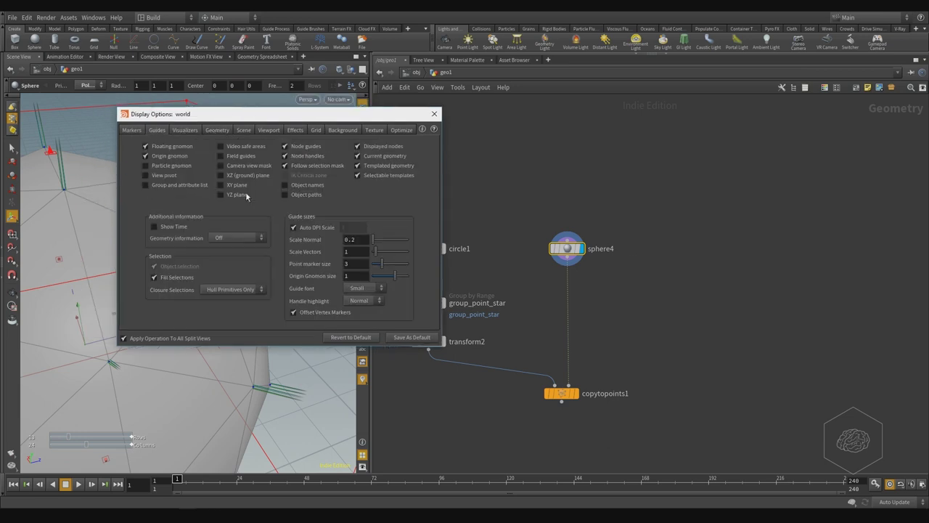
pyautogui.doubleClick(359, 242)
pyautogui.write('1')
pyautogui.press('Return')
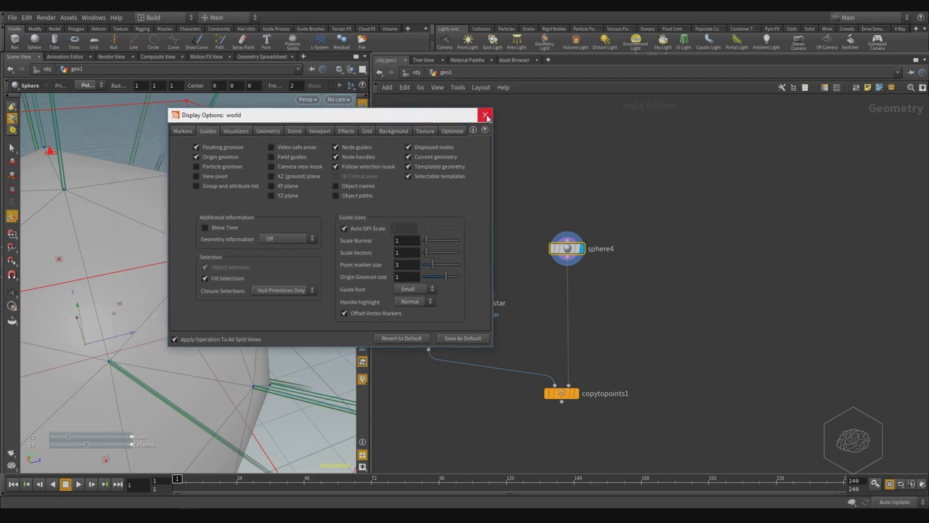
pyautogui.click(434, 114)
# Step: Orbit and zoom around sphere4 to inspect its long green point normals
pyautogui.press('Escape')
pyautogui.moveTo(202, 203); pyautogui.dragTo(218, 315)
pyautogui.scroll(-5, 201, 253)
pyautogui.scroll(3, 207, 257)
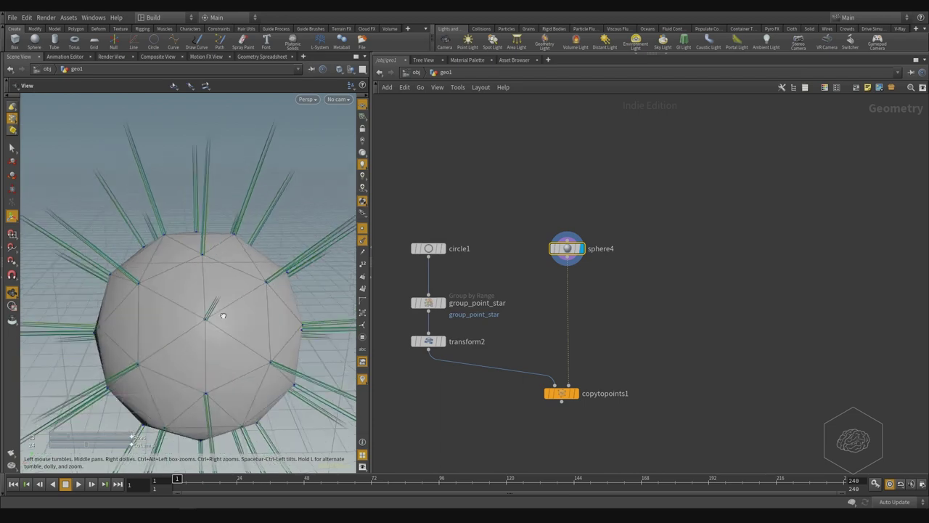
pyautogui.press('Return')
pyautogui.press('Escape')
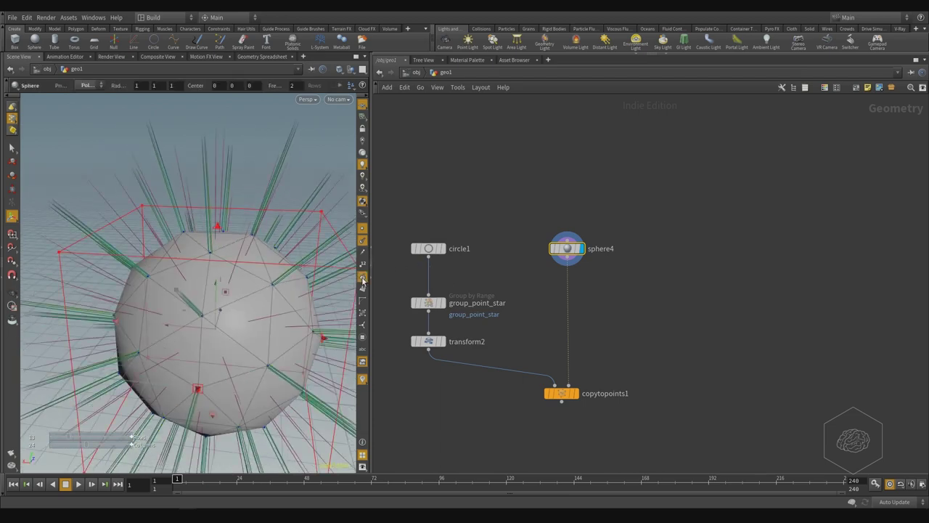
pyautogui.scroll(5, 316, 290)
pyautogui.press('Return')
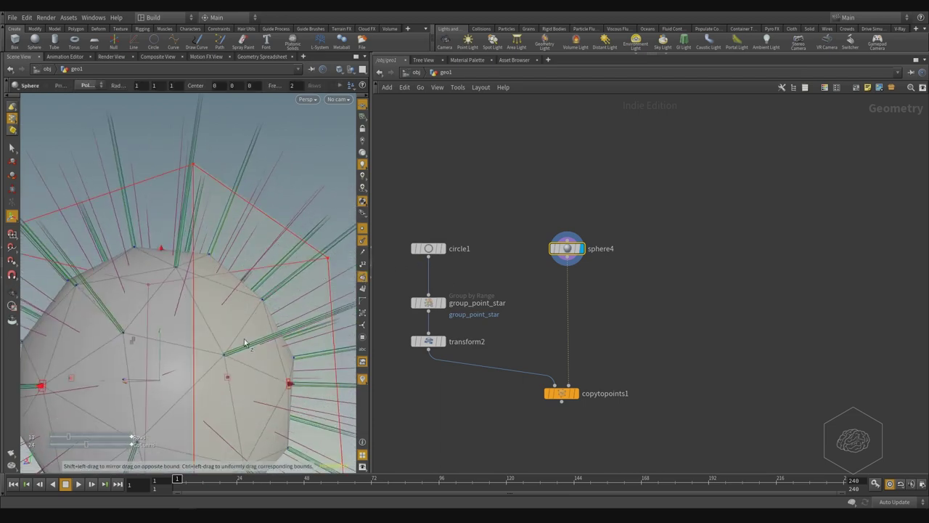
pyautogui.press('Escape')
pyautogui.moveTo(245, 342); pyautogui.dragTo(182, 256)
pyautogui.press('Return')
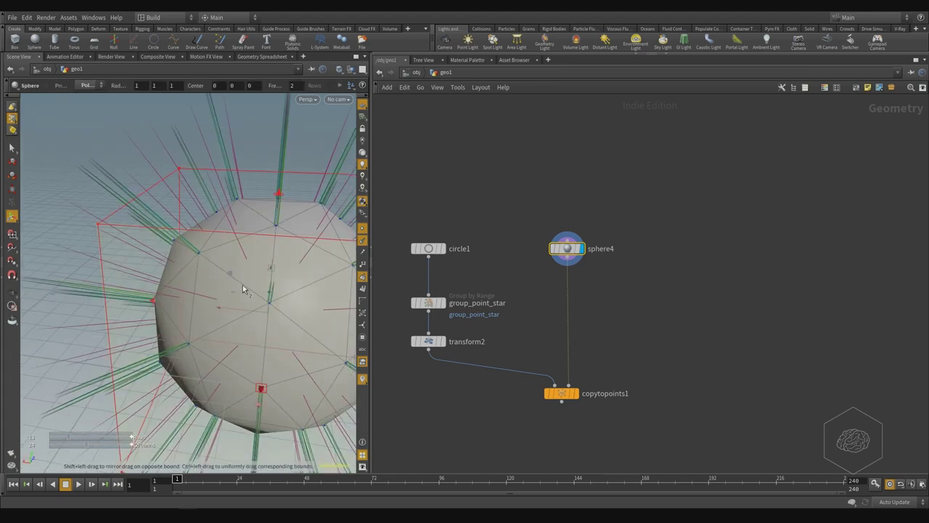
pyautogui.press('Escape')
pyautogui.moveTo(236, 336); pyautogui.dragTo(275, 302)
pyautogui.press('Return')
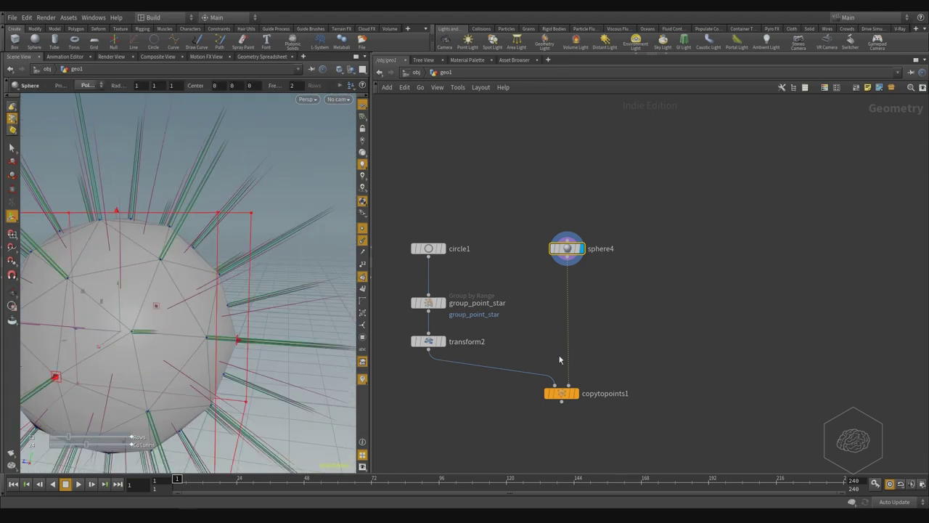
# Step: Display copytopoints1 and orbit and zoom around the star-covered sphere to inspect the stars
pyautogui.click(577, 394)
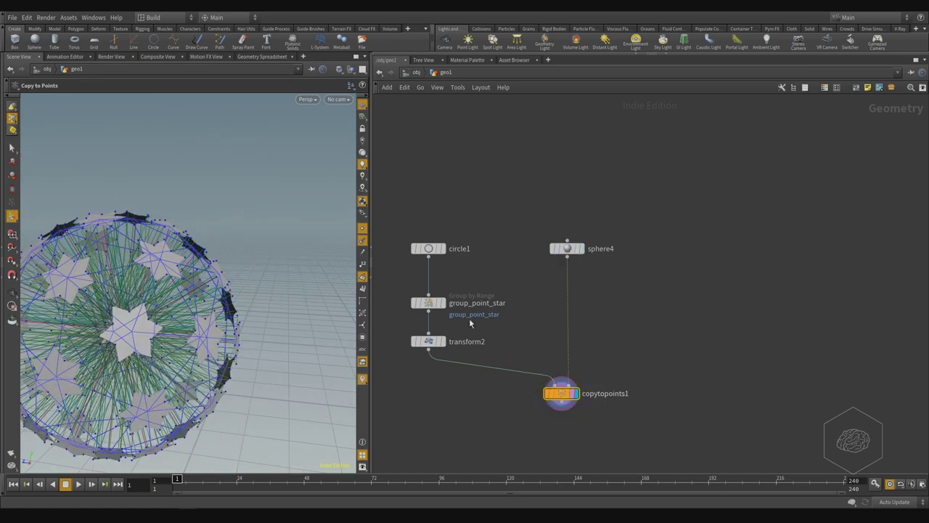
pyautogui.press('Escape')
pyautogui.moveTo(233, 312); pyautogui.dragTo(214, 270)
pyautogui.scroll(10, 214, 270)
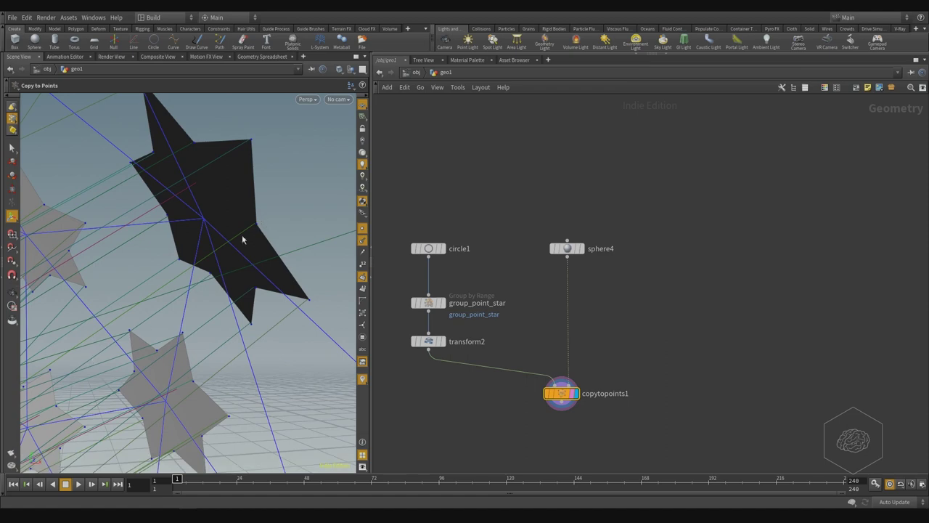
pyautogui.press('Escape')
pyautogui.moveTo(162, 274); pyautogui.dragTo(147, 310)
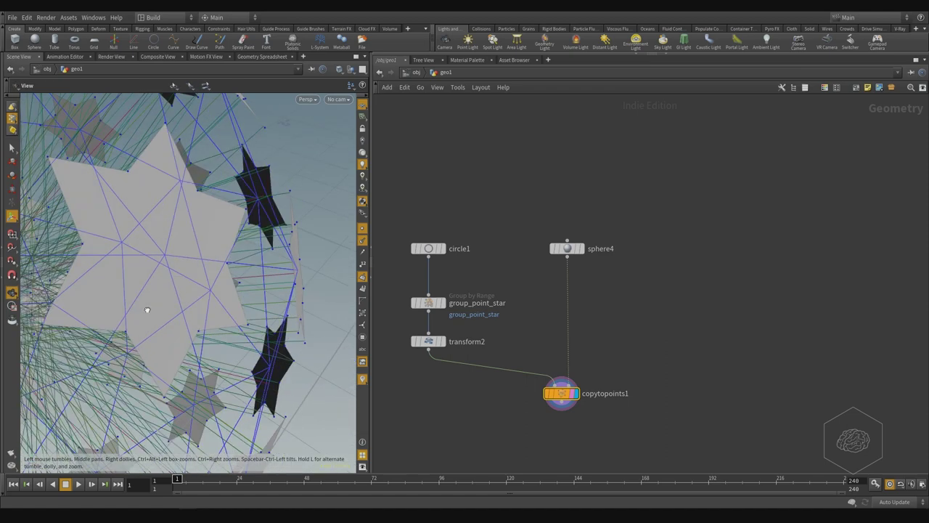
pyautogui.scroll(-10, 232, 254)
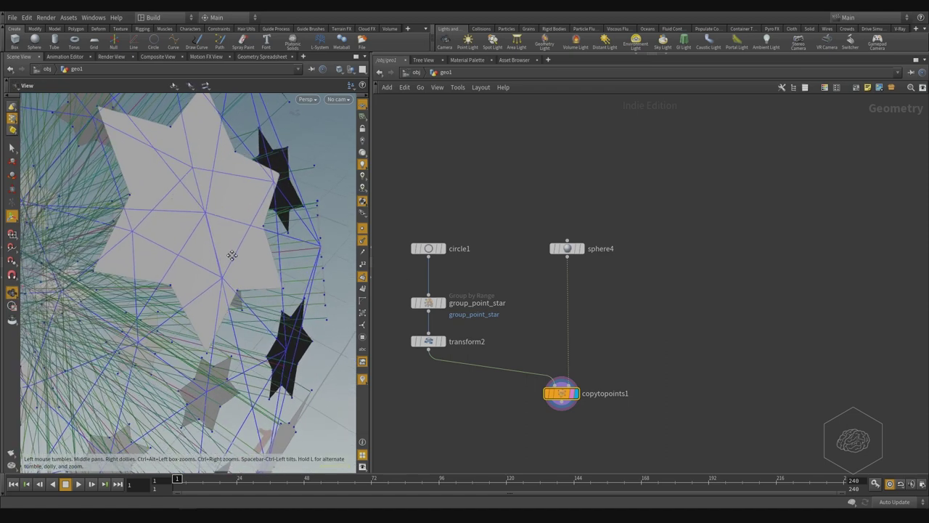
pyautogui.scroll(-6, 240, 250)
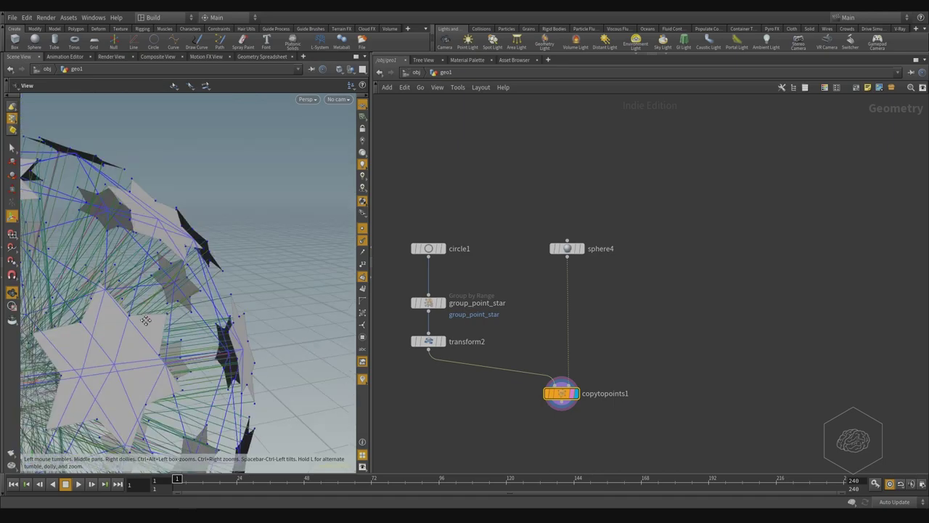
pyautogui.moveTo(225, 266); pyautogui.dragTo(197, 333)
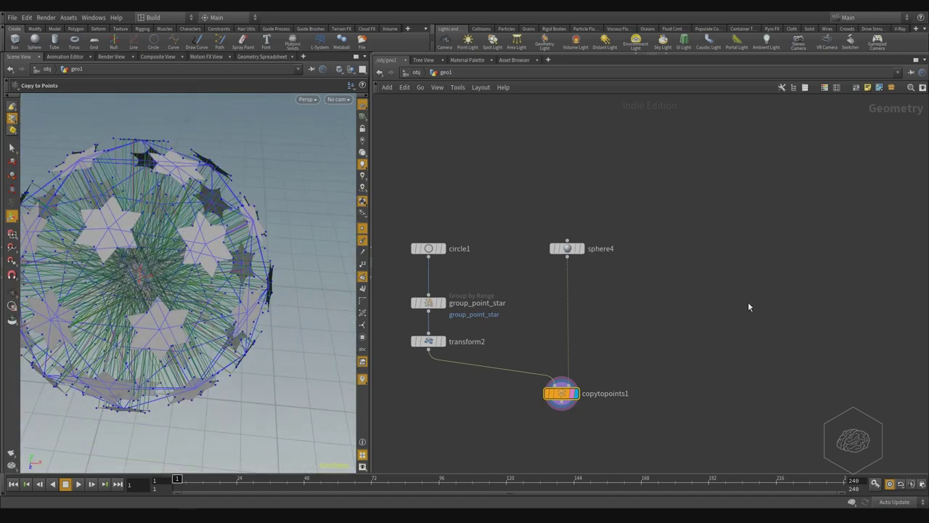
pyautogui.press('Tab')
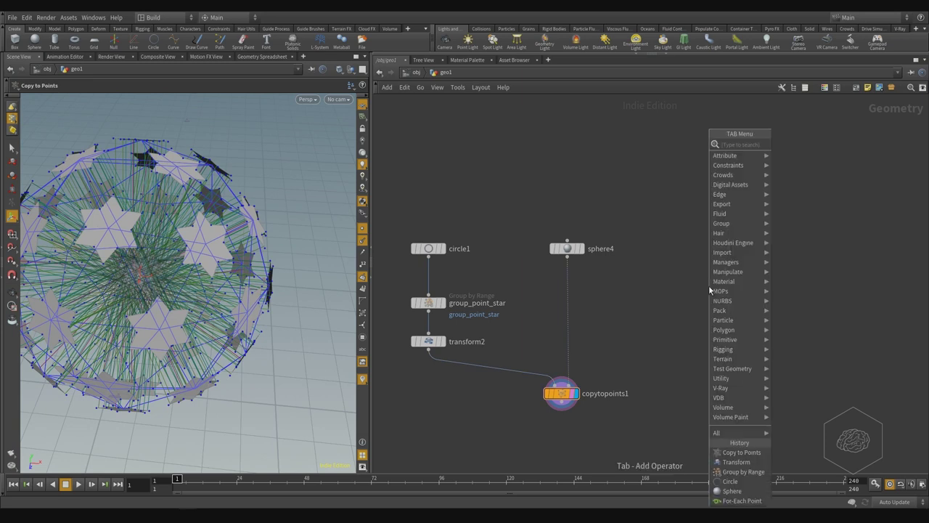
# Step: Add a Normal node and a Facet node, positioning facet1 beside sphere4
pyautogui.write('null')
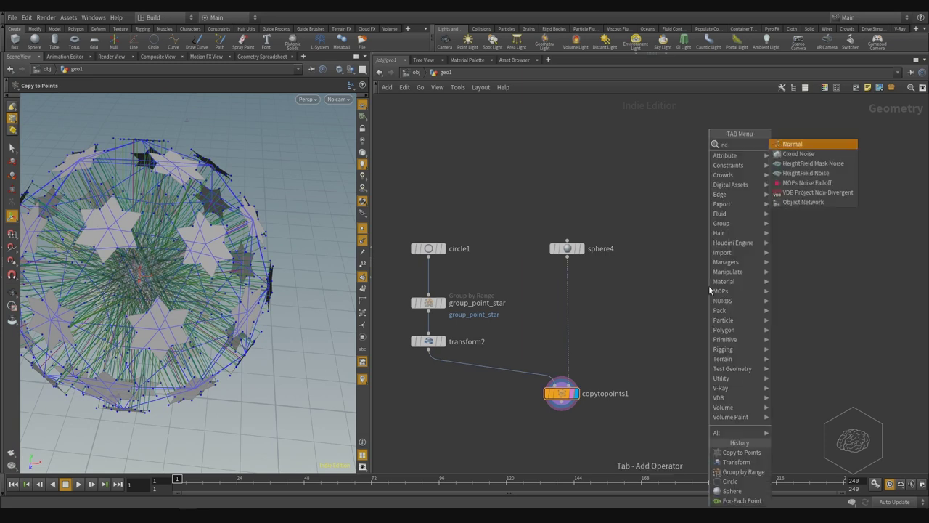
pyautogui.press('Return')
pyautogui.click(709, 285)
pyautogui.press('Tab')
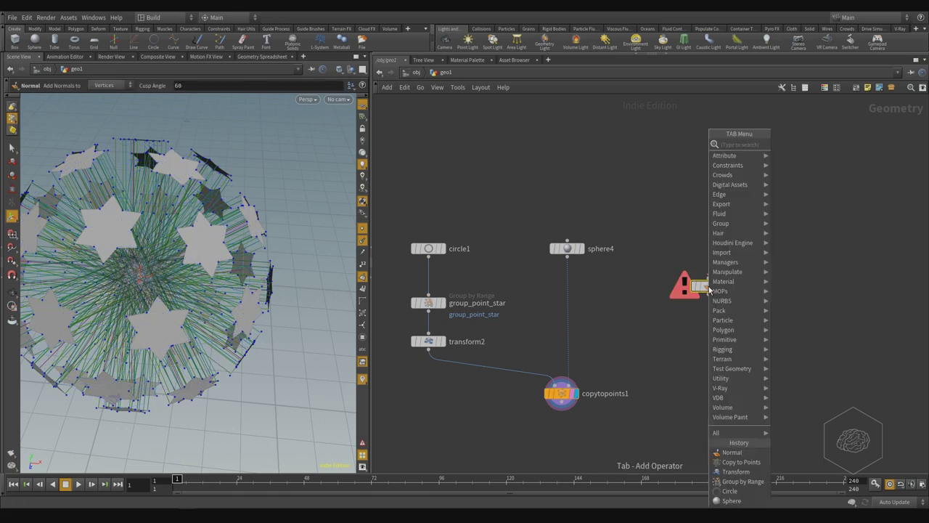
pyautogui.write('facet')
pyautogui.press('Return')
pyautogui.click(644, 229)
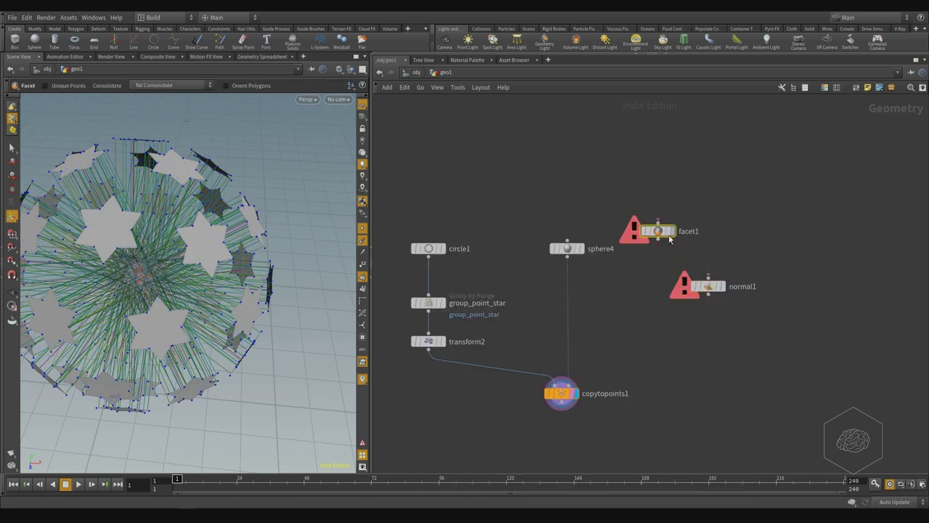
pyautogui.moveTo(645, 229); pyautogui.dragTo(603, 286)
# Step: Wire sphere4's output into facet1 and into normal1, moving normal1 down and left
pyautogui.click(567, 256)
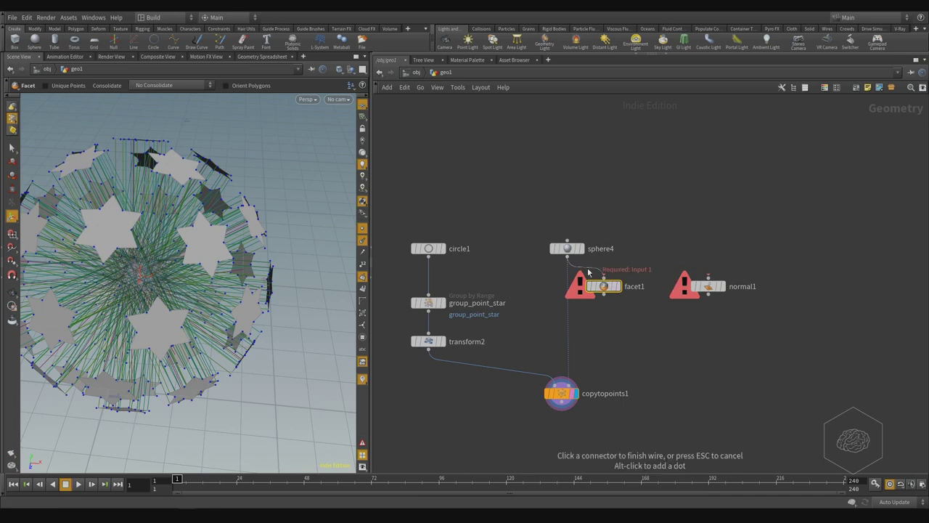
pyautogui.click(603, 278)
pyautogui.moveTo(699, 292); pyautogui.dragTo(598, 321)
pyautogui.click(567, 255)
pyautogui.click(648, 330)
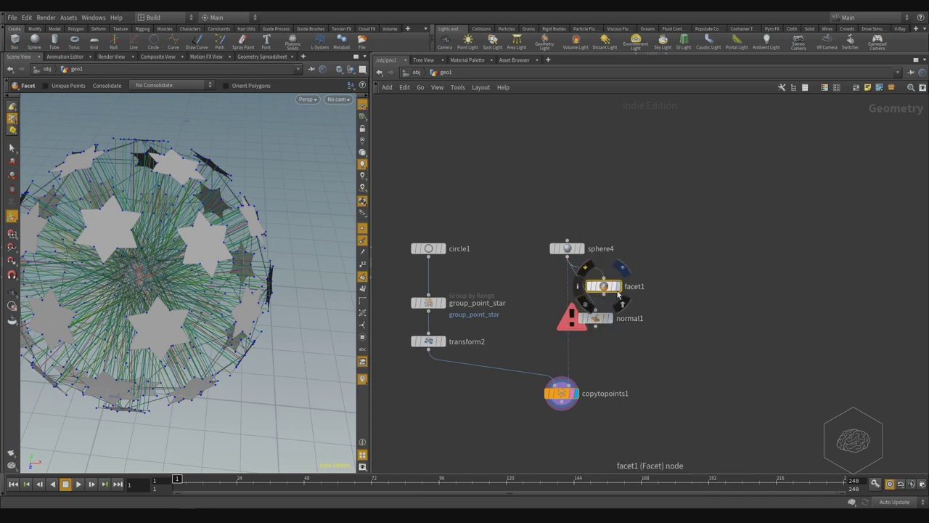
# Step: Display facet1, enable Pre-Compute Normals in its parameter window, and leave Reverse Normals off
pyautogui.click(622, 268)
pyautogui.press('p')
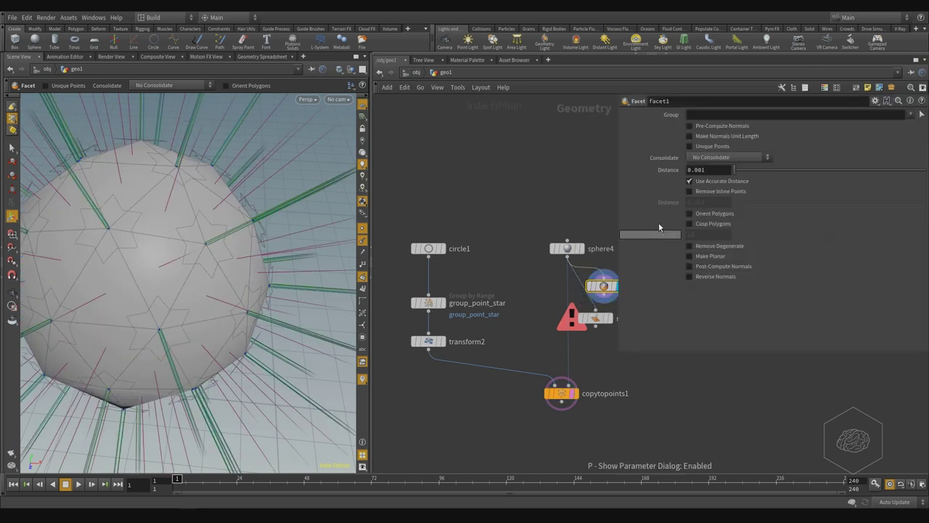
pyautogui.click(711, 130)
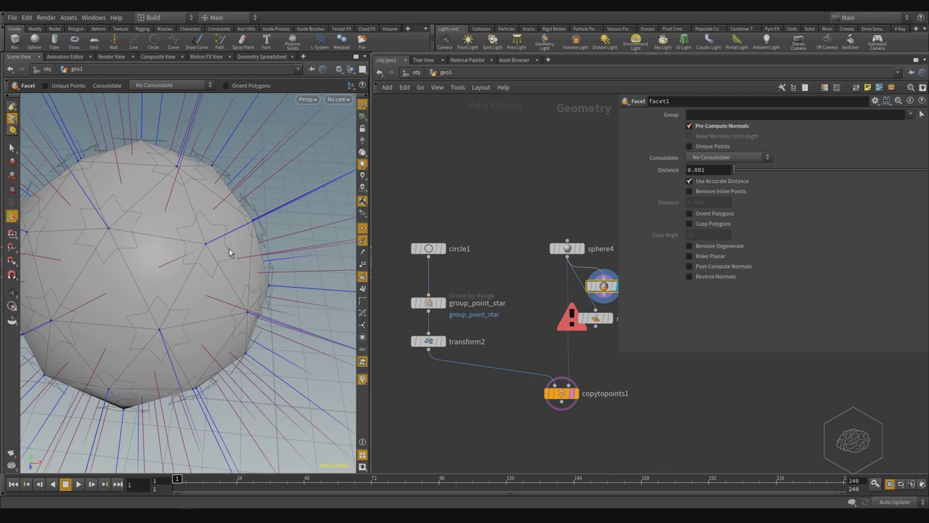
pyautogui.press('s')
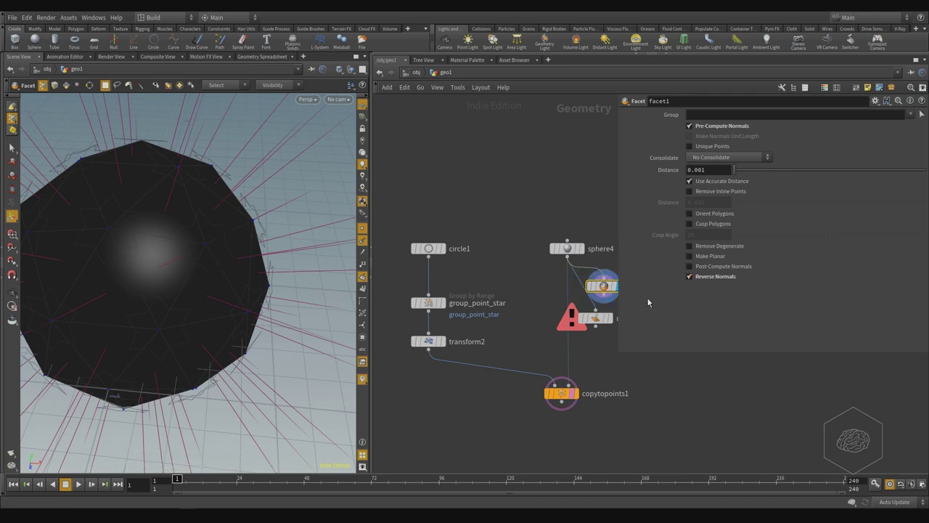
pyautogui.click(704, 278)
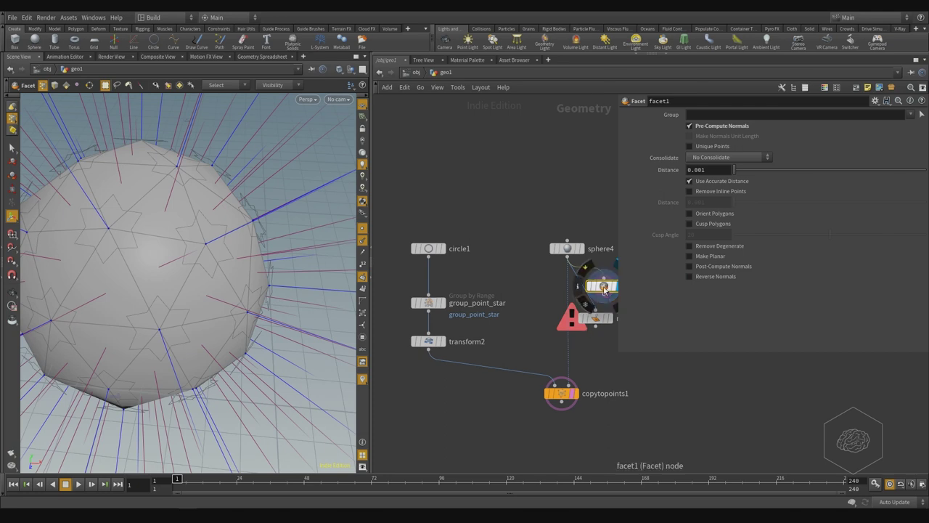
# Step: Place normal1, set its display flag, and connect it below copytopoints1's output
pyautogui.click(618, 395)
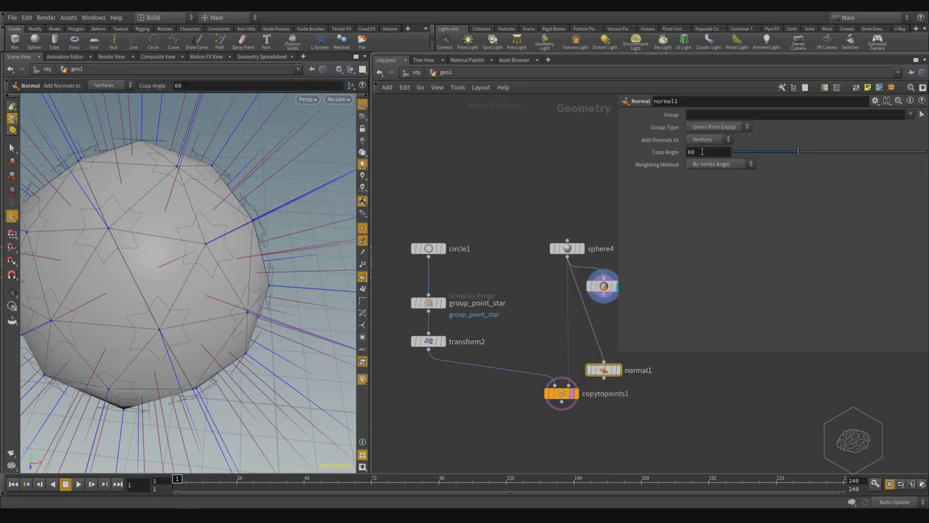
pyautogui.click(616, 370)
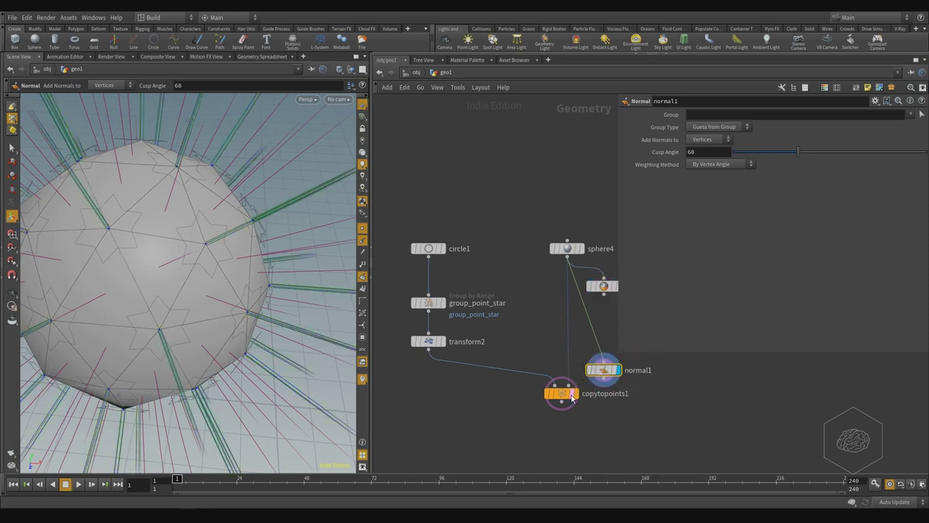
pyautogui.moveTo(586, 385)
pyautogui.moveTo(618, 373); pyautogui.dragTo(665, 439)
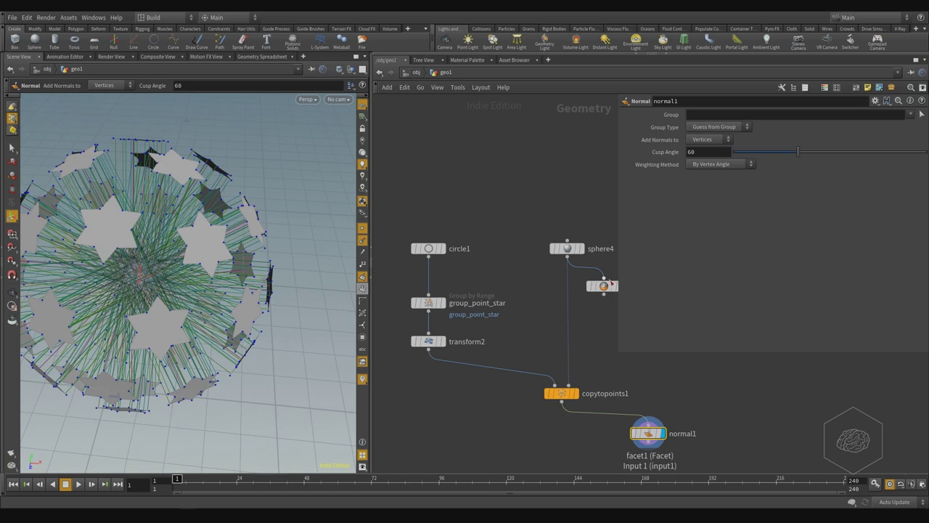
# Step: Move facet1 below copytopoints1, rewire its input from copytopoints1, and display it
pyautogui.moveTo(603, 286); pyautogui.dragTo(505, 425)
pyautogui.click(561, 402)
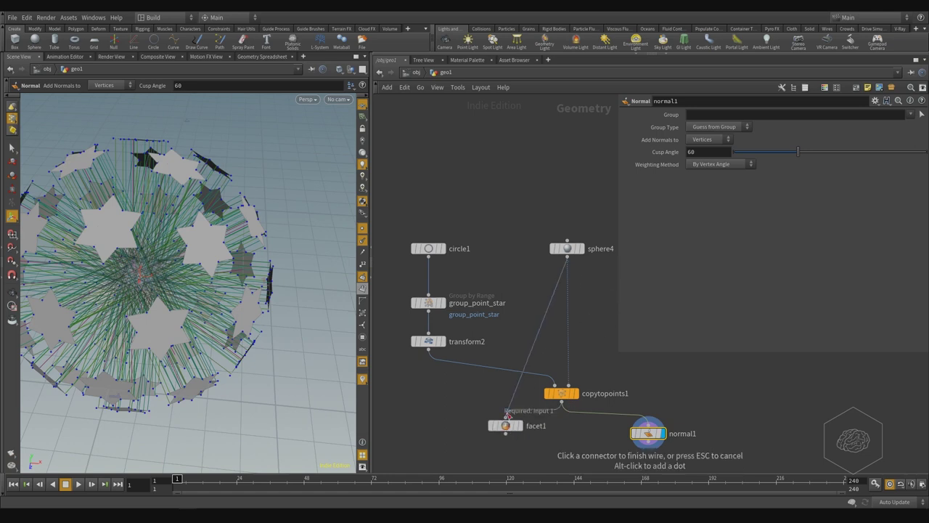
pyautogui.click(506, 418)
pyautogui.click(516, 425)
pyautogui.click(502, 426)
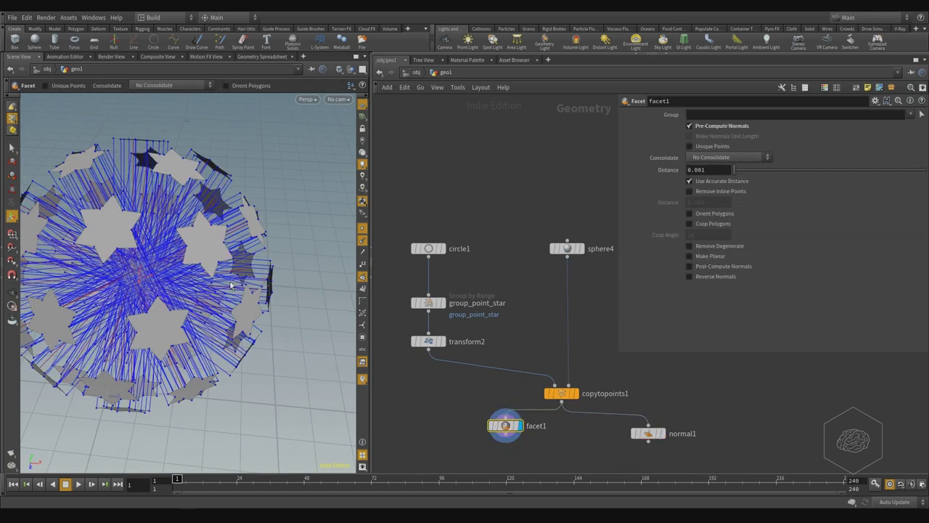
pyautogui.press('s')
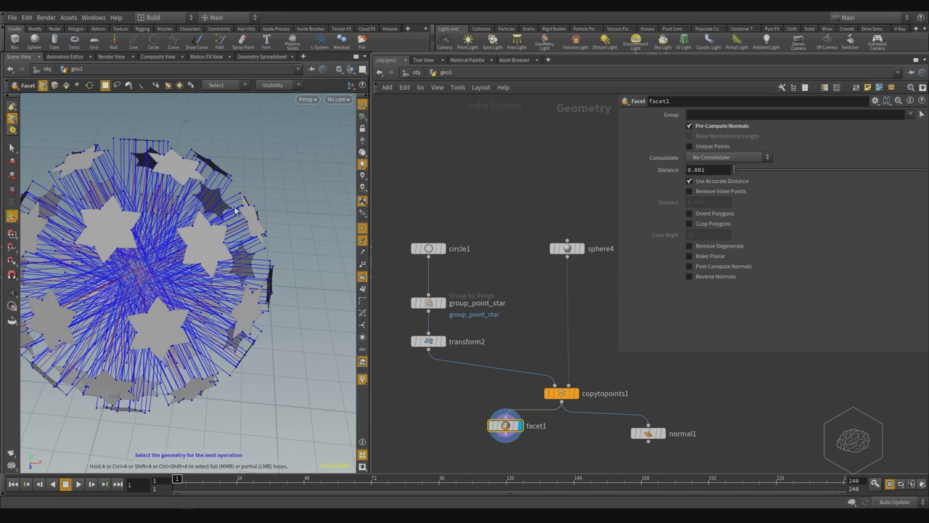
# Step: Orbit closer on the star sphere, then switch the display flag to normal1 to compare normals
pyautogui.press('Escape')
pyautogui.moveTo(212, 196); pyautogui.dragTo(199, 242)
pyautogui.press('s')
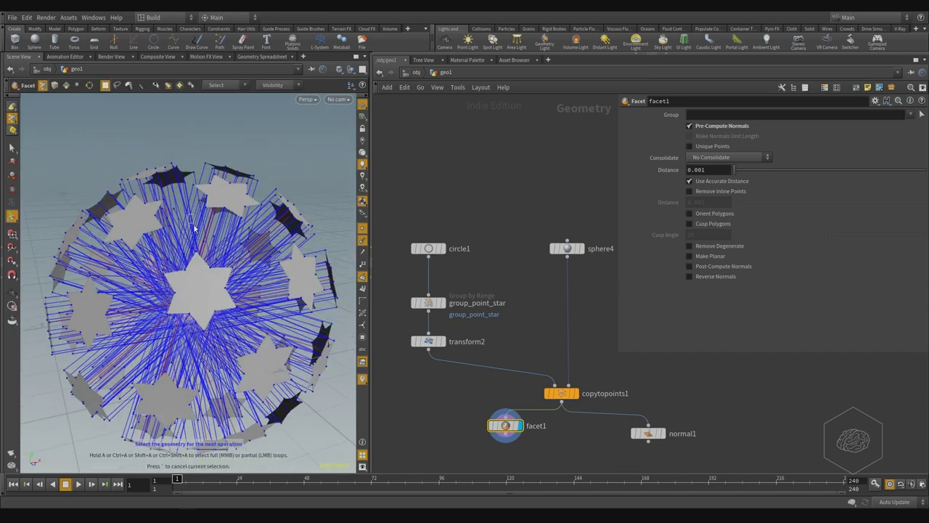
pyautogui.press('Escape')
pyautogui.moveTo(170, 253); pyautogui.dragTo(207, 234)
pyautogui.click(659, 433)
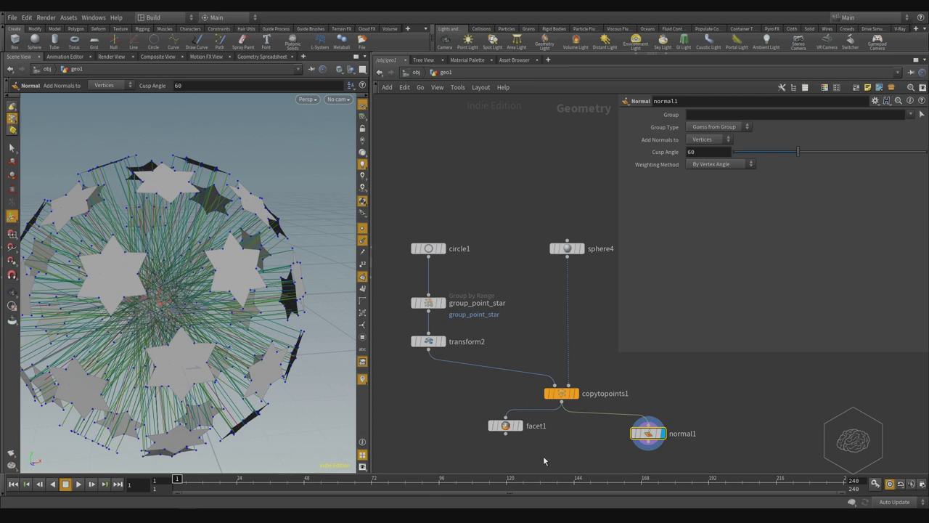
# Step: Toggle facet1's Post-Compute Normals on and back off, keeping Pre-Compute Normals on
pyautogui.click(506, 425)
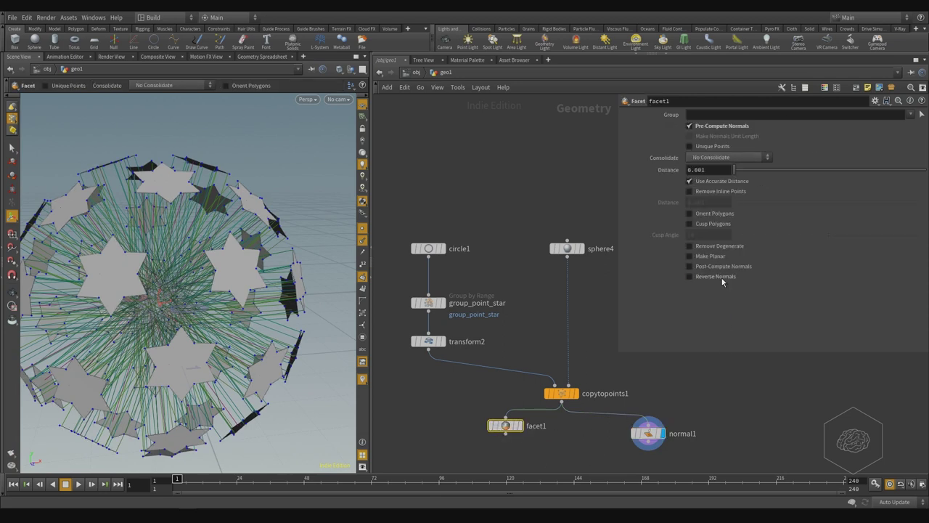
pyautogui.click(725, 266)
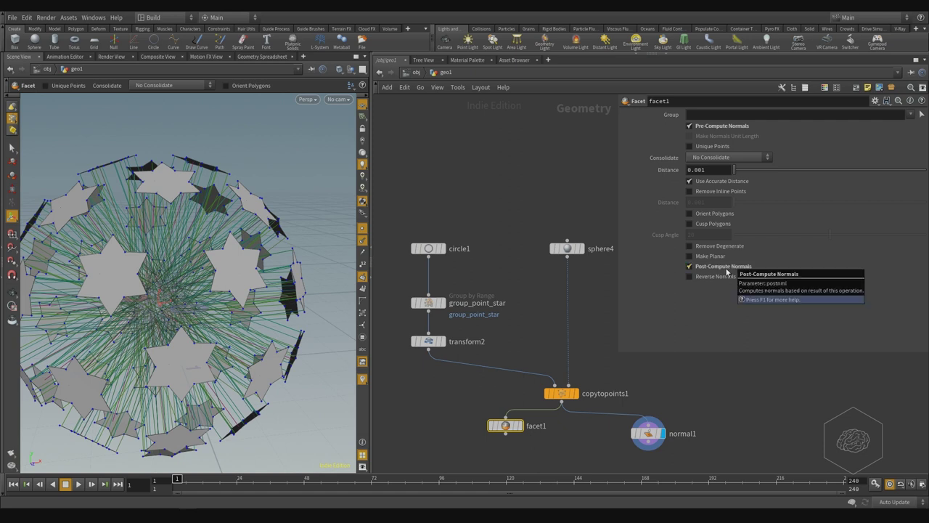
pyautogui.click(725, 267)
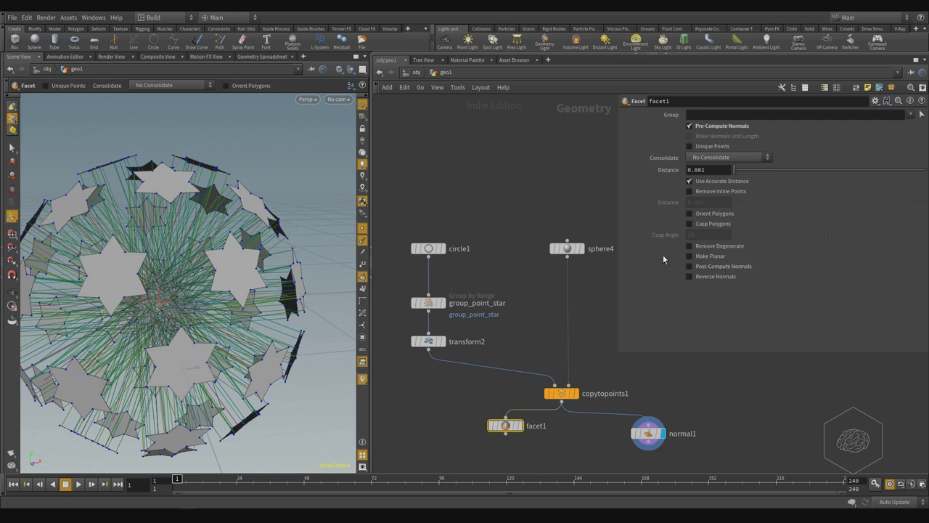
# Step: Spread facet1 and normal1 apart below copytopoints1 and frame both branches in the network view
pyautogui.moveTo(548, 357); pyautogui.dragTo(530, 209, button='middle')
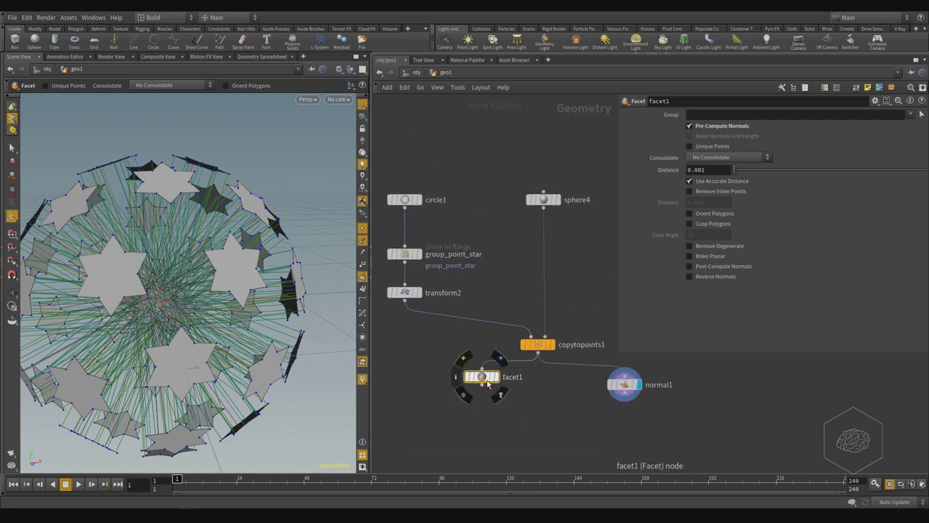
pyautogui.moveTo(481, 376); pyautogui.dragTo(442, 416)
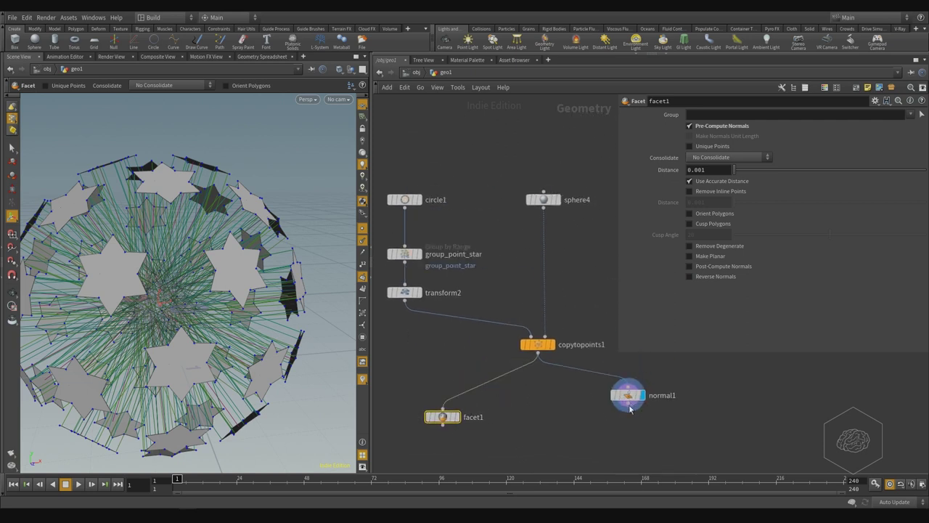
pyautogui.moveTo(630, 409); pyautogui.dragTo(623, 431)
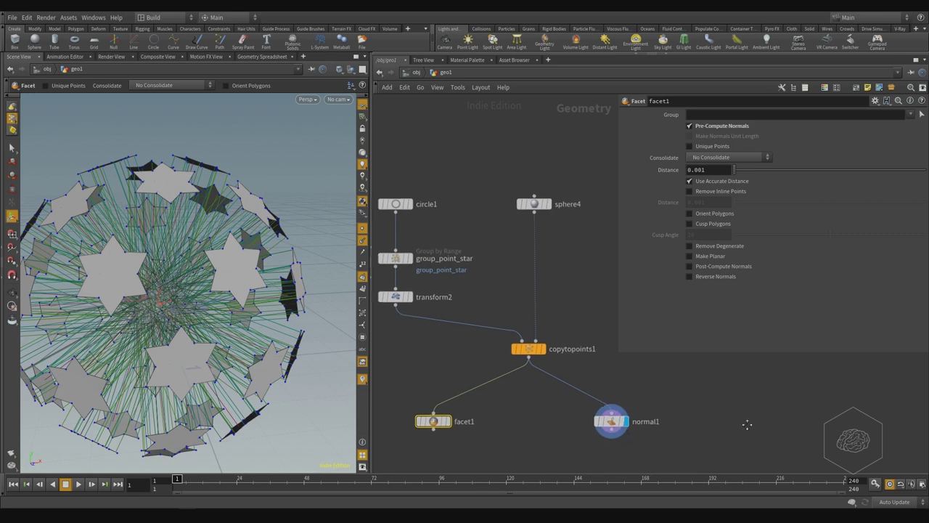
pyautogui.scroll(-2, 744, 424)
pyautogui.moveTo(732, 425); pyautogui.dragTo(681, 436, button='middle')
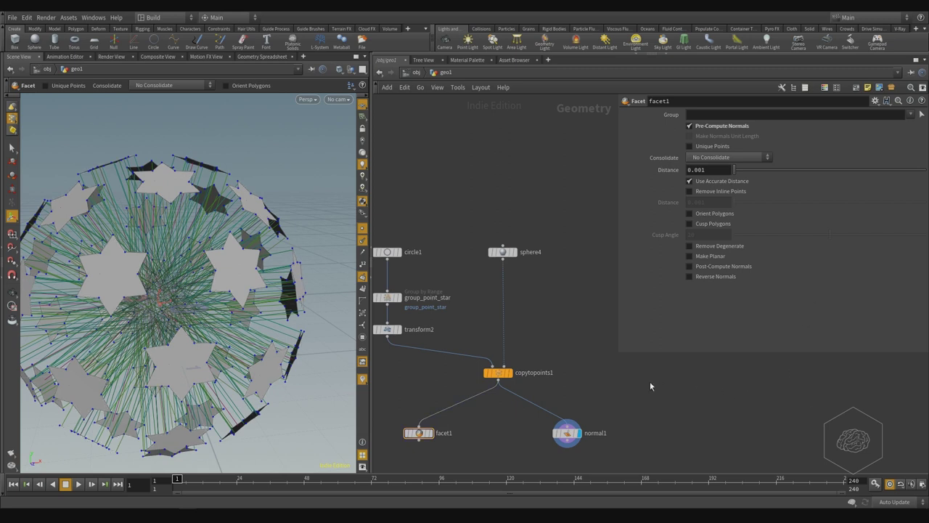
pyautogui.moveTo(601, 340); pyautogui.dragTo(595, 343, button='middle')
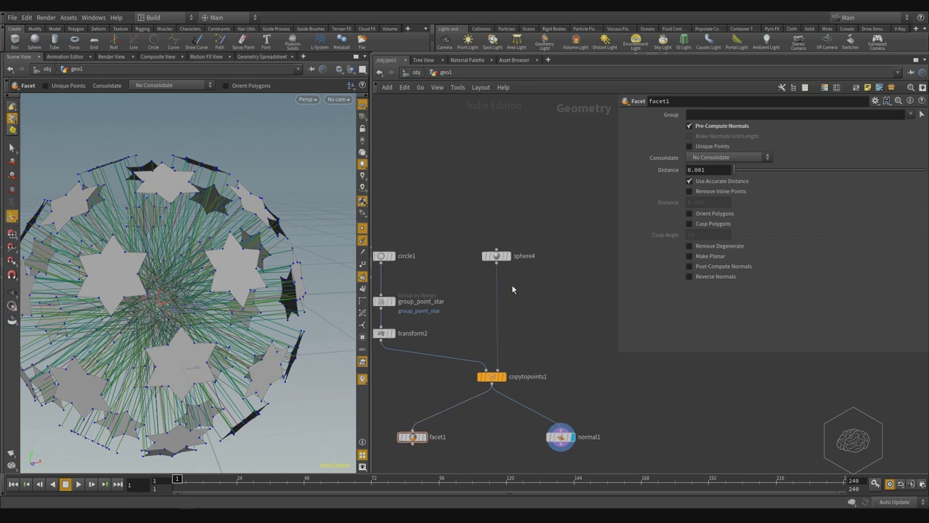